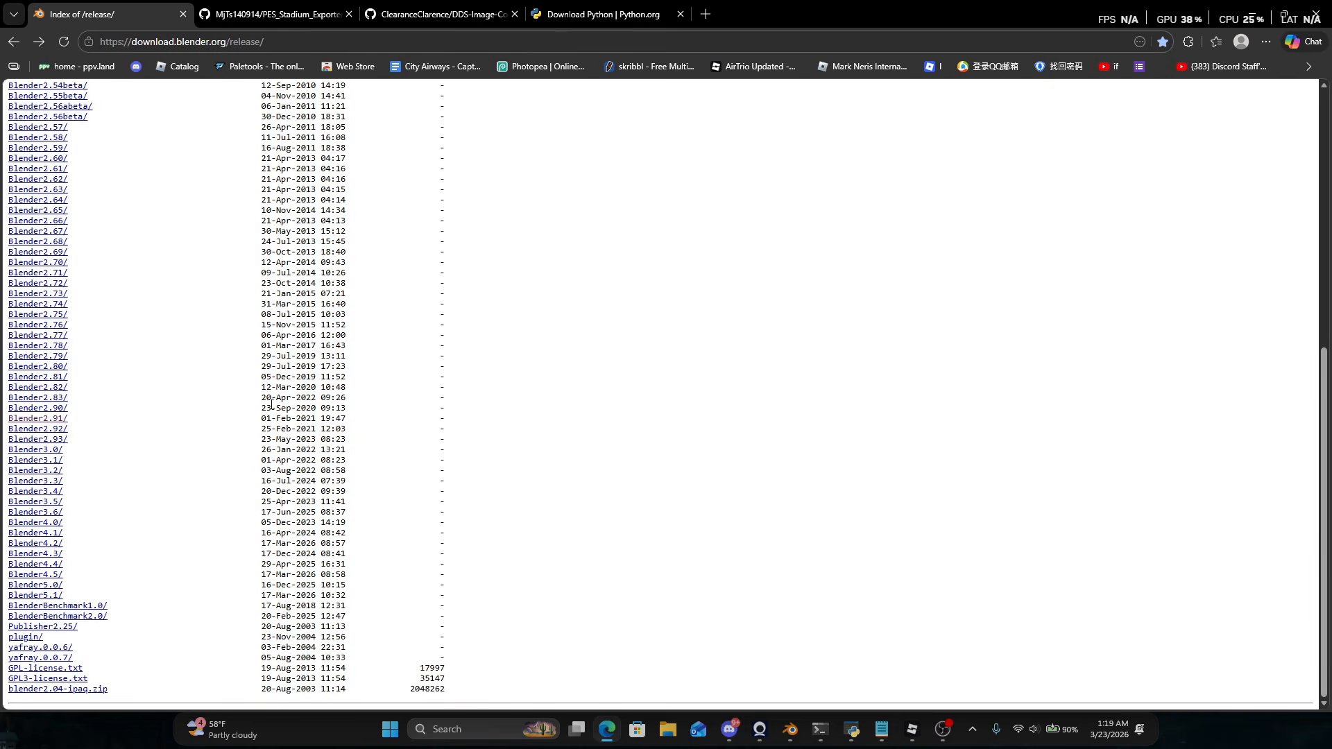
# Open the Blender5.0 folder in the Blender release index and look over its installer files.
pyautogui.tripleClick(346, 584)
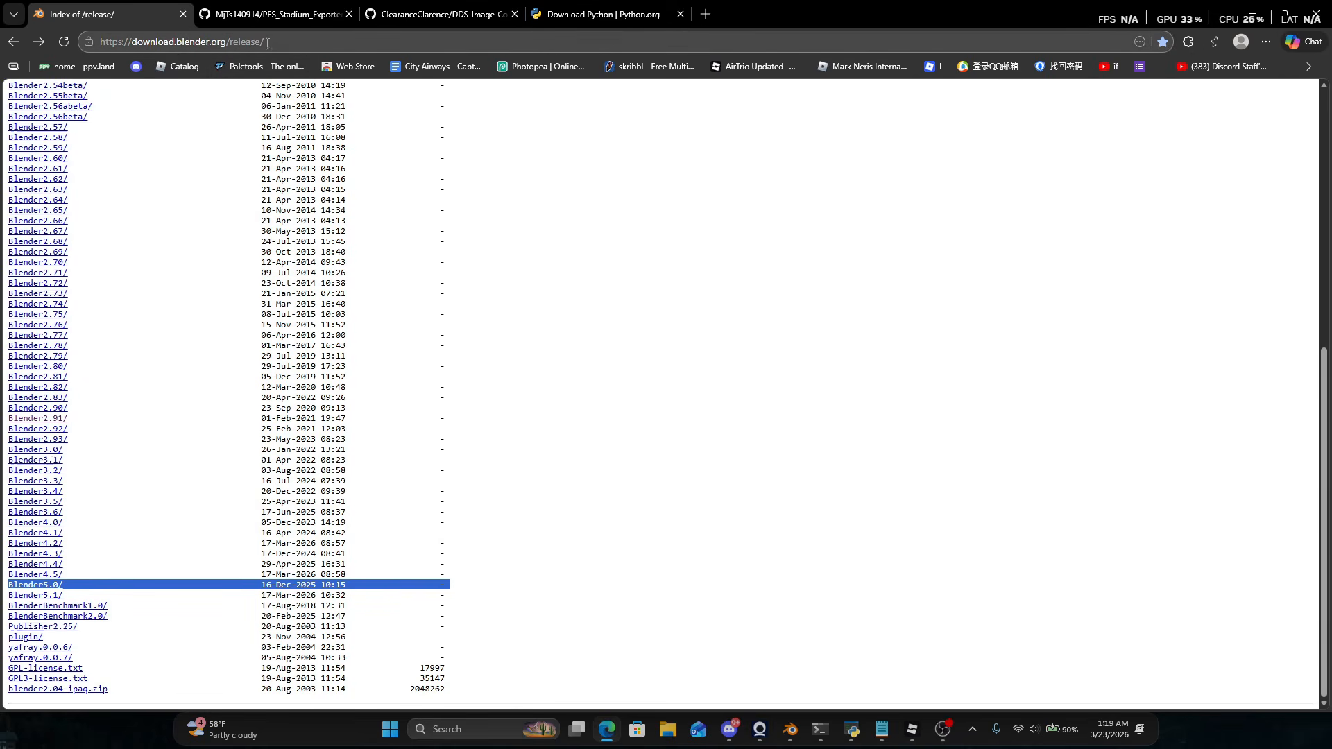
pyautogui.click(201, 563)
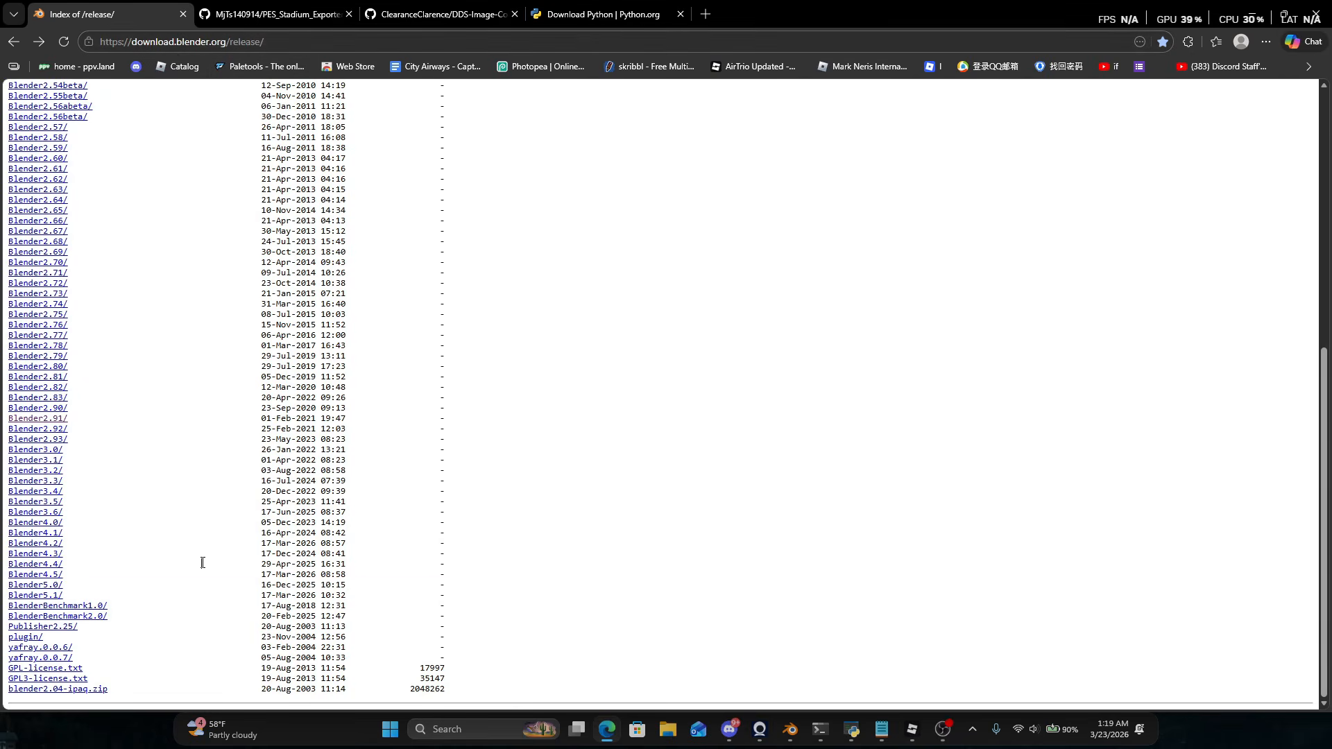
pyautogui.click(50, 587)
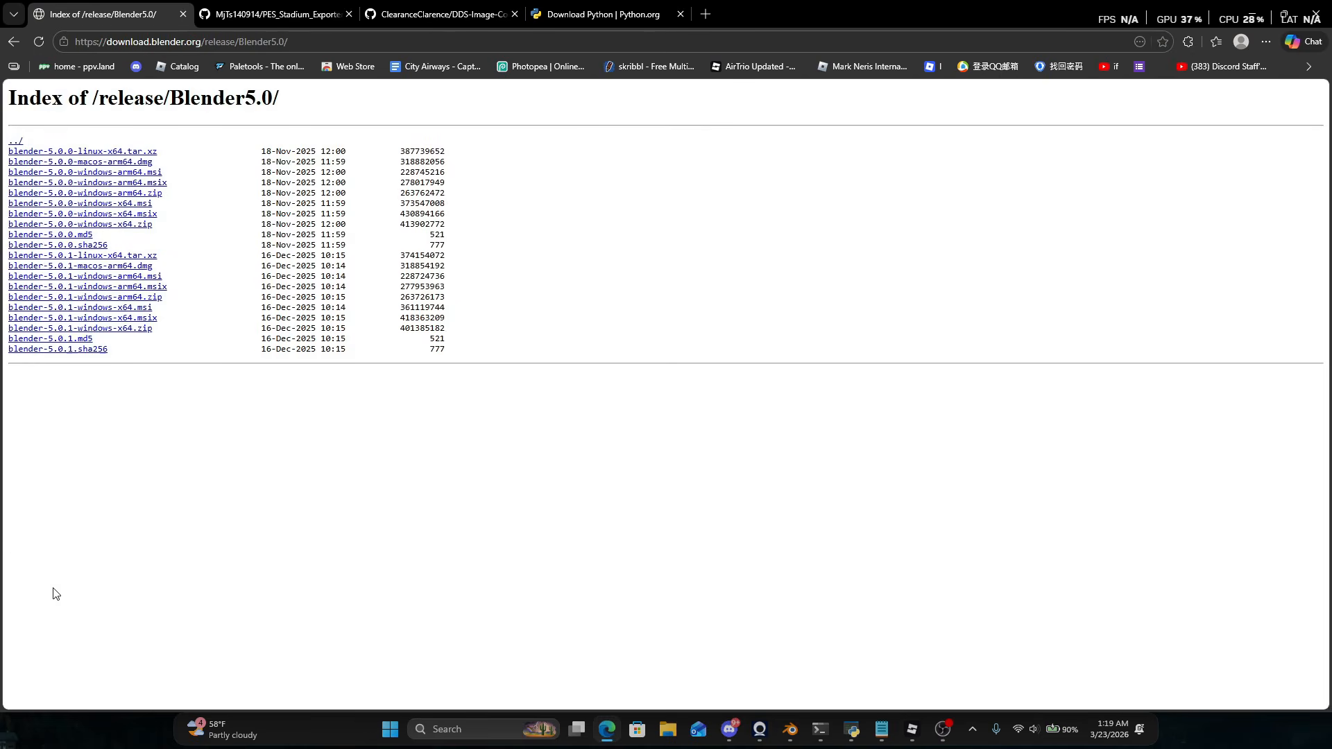
pyautogui.click(188, 362)
pyautogui.moveTo(188, 367); pyautogui.dragTo(10, 364)
pyautogui.moveTo(495, 349); pyautogui.dragTo(10, 243)
pyautogui.moveTo(4, 160); pyautogui.dragTo(76, 189)
pyautogui.click(661, 405)
# Open the latest release of the PES_Stadium_Exporter repository and view its downloadable assets.
pyautogui.hotkey('ctrl', 'Tab')
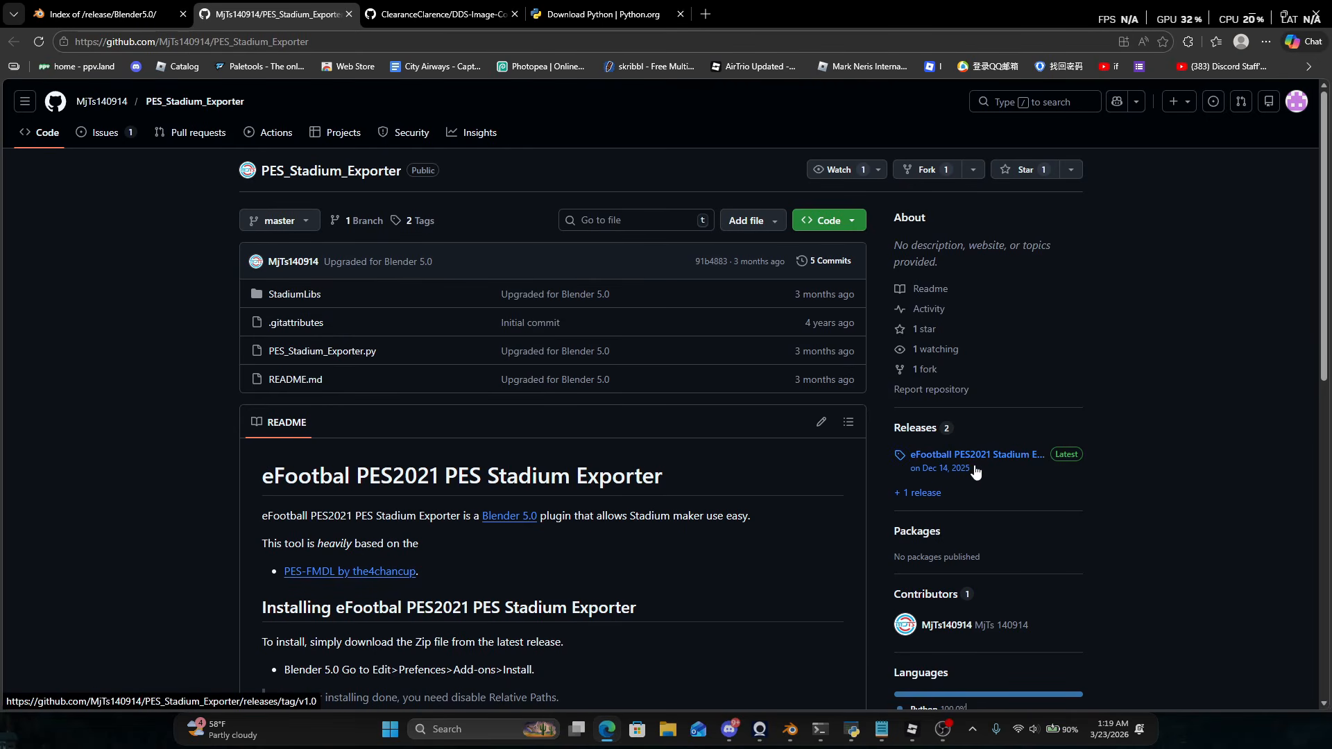
pyautogui.doubleClick(395, 475)
pyautogui.click(925, 459)
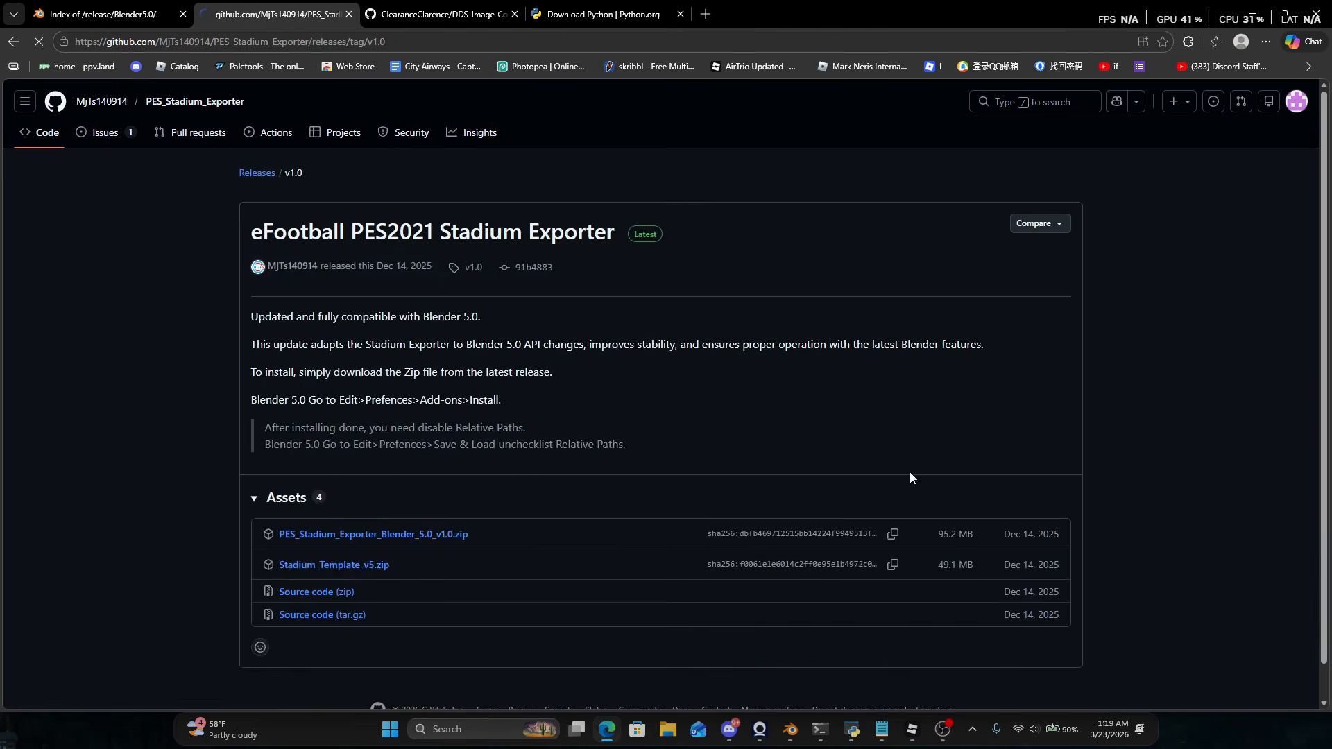
pyautogui.scroll(-1, 450, 493)
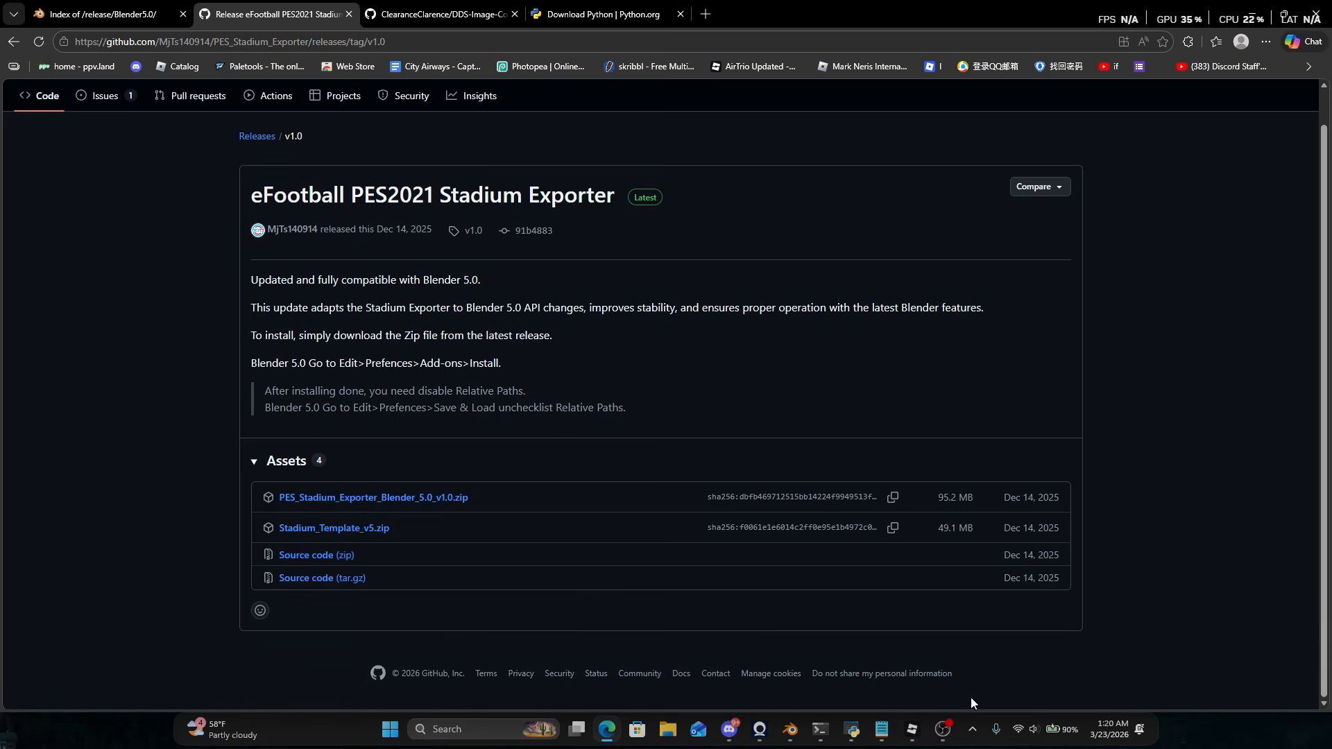
# Read the DDS-Image-Converter README's features, requirements and usage, and open the dds_converter.py file.
pyautogui.hotkey('ctrl', 'Tab')
pyautogui.tripleClick(460, 473)
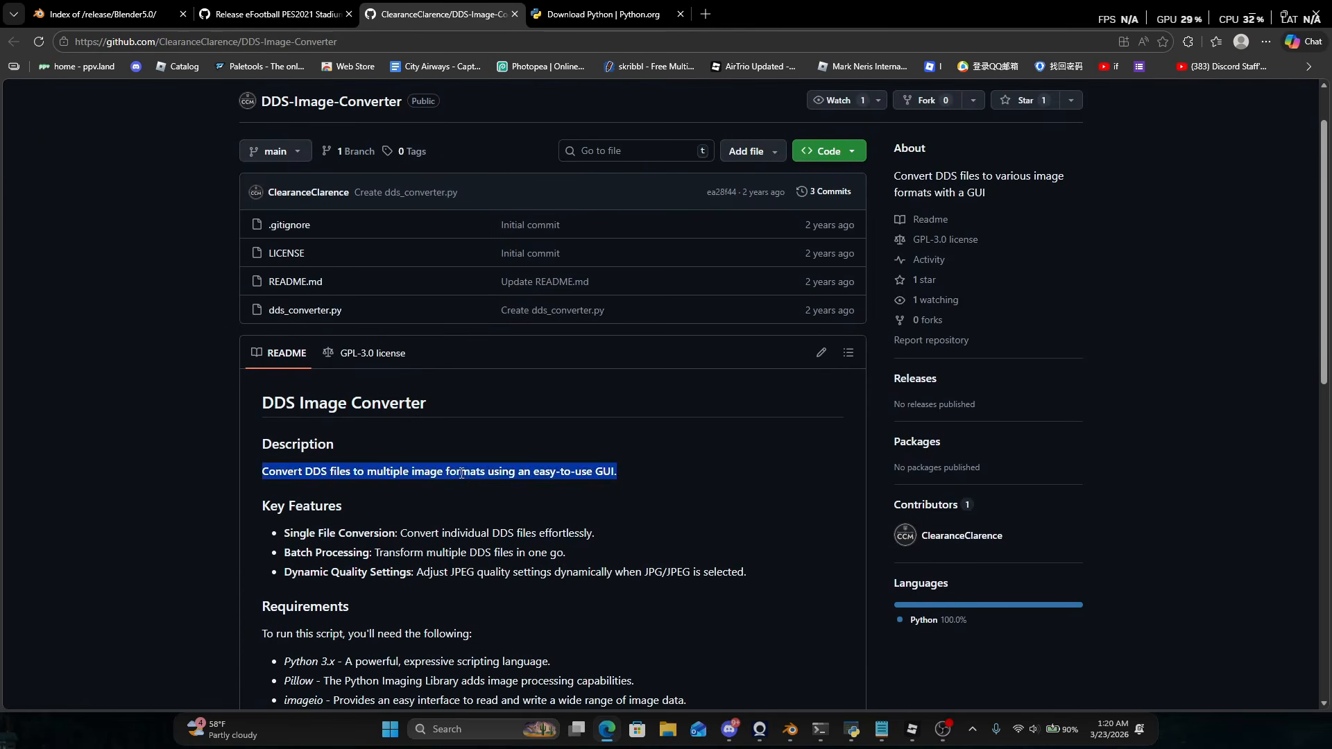
pyautogui.moveTo(515, 535); pyautogui.dragTo(515, 547)
pyautogui.click(419, 501)
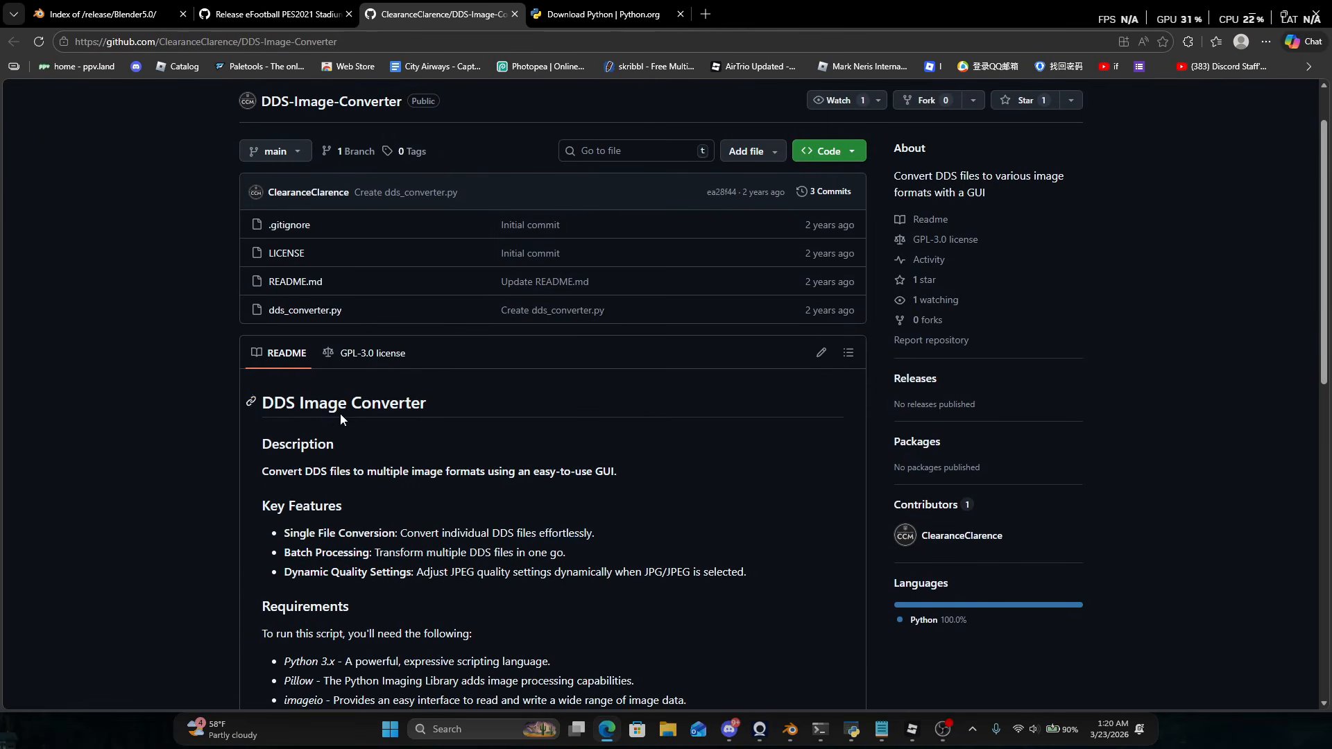
pyautogui.moveTo(269, 407); pyautogui.dragTo(431, 400)
pyautogui.click(431, 399)
pyautogui.scroll(-1, 399, 430)
pyautogui.scroll(-6, 399, 426)
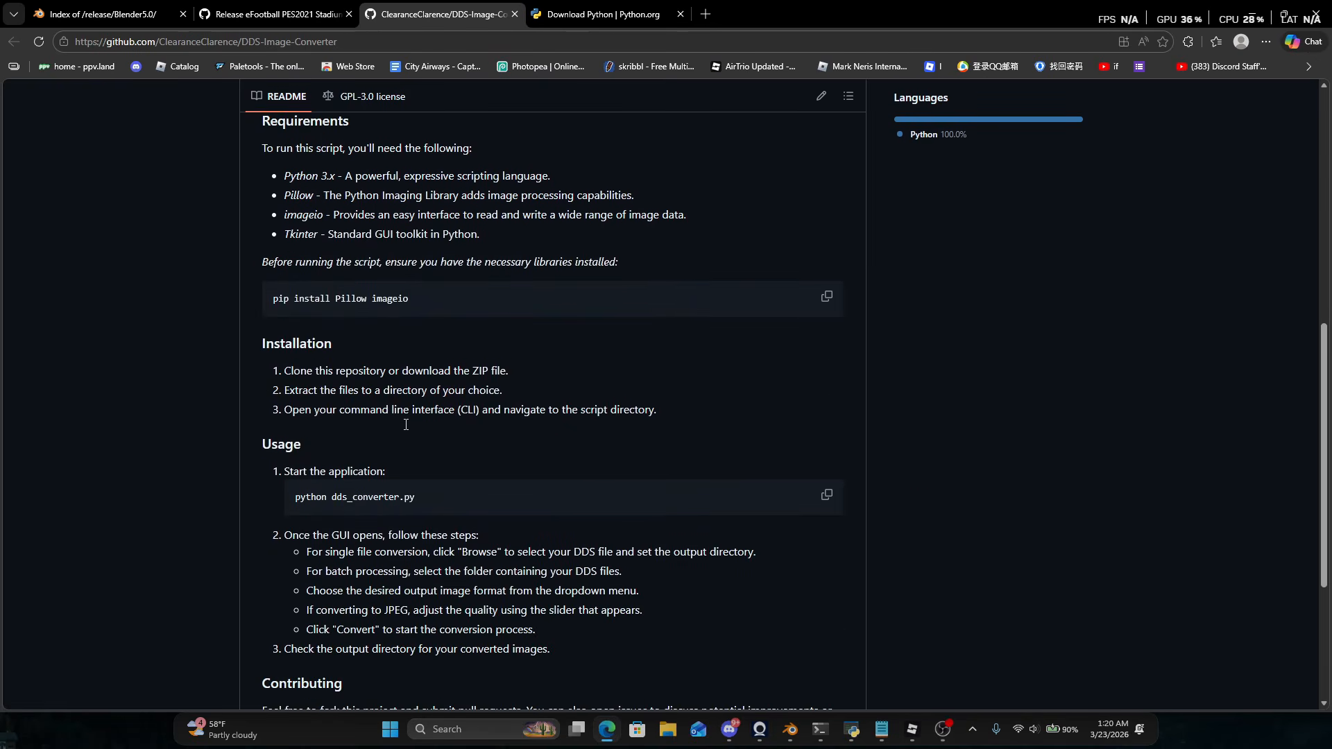
pyautogui.scroll(3, 406, 429)
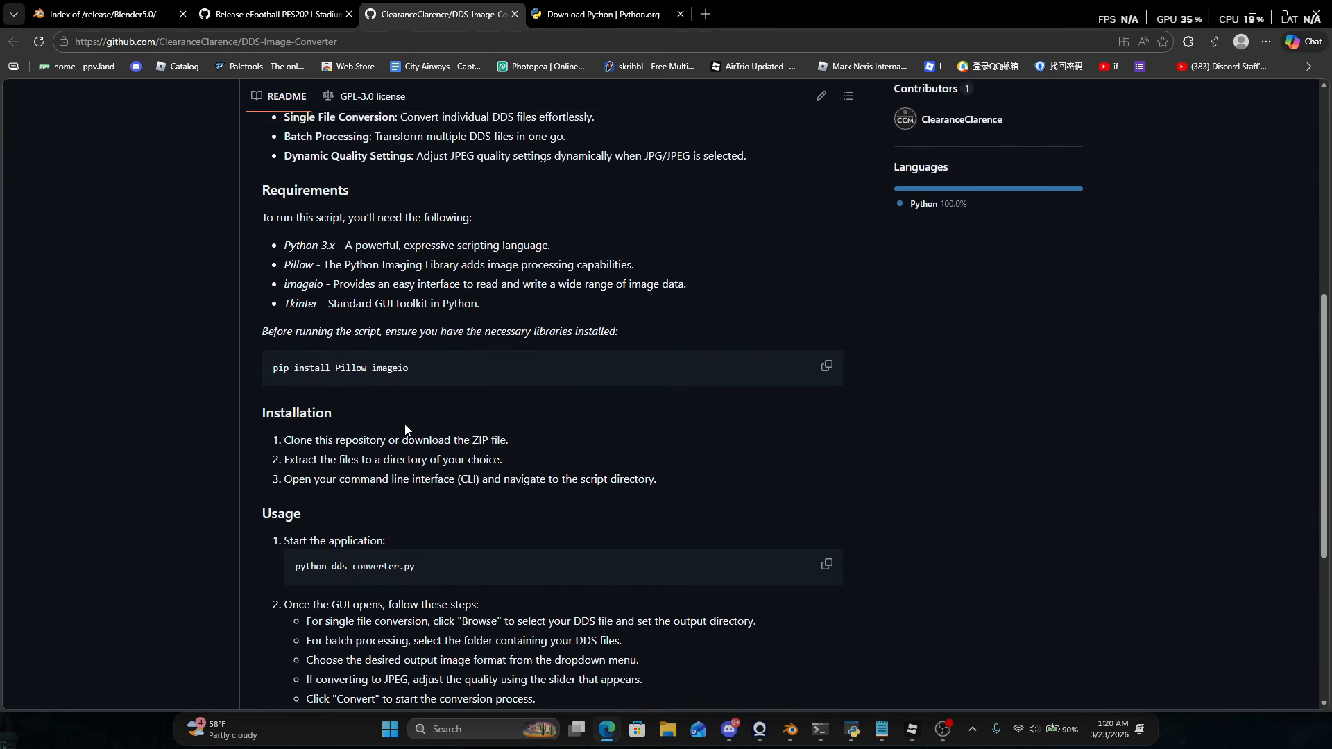
pyautogui.scroll(2, 402, 437)
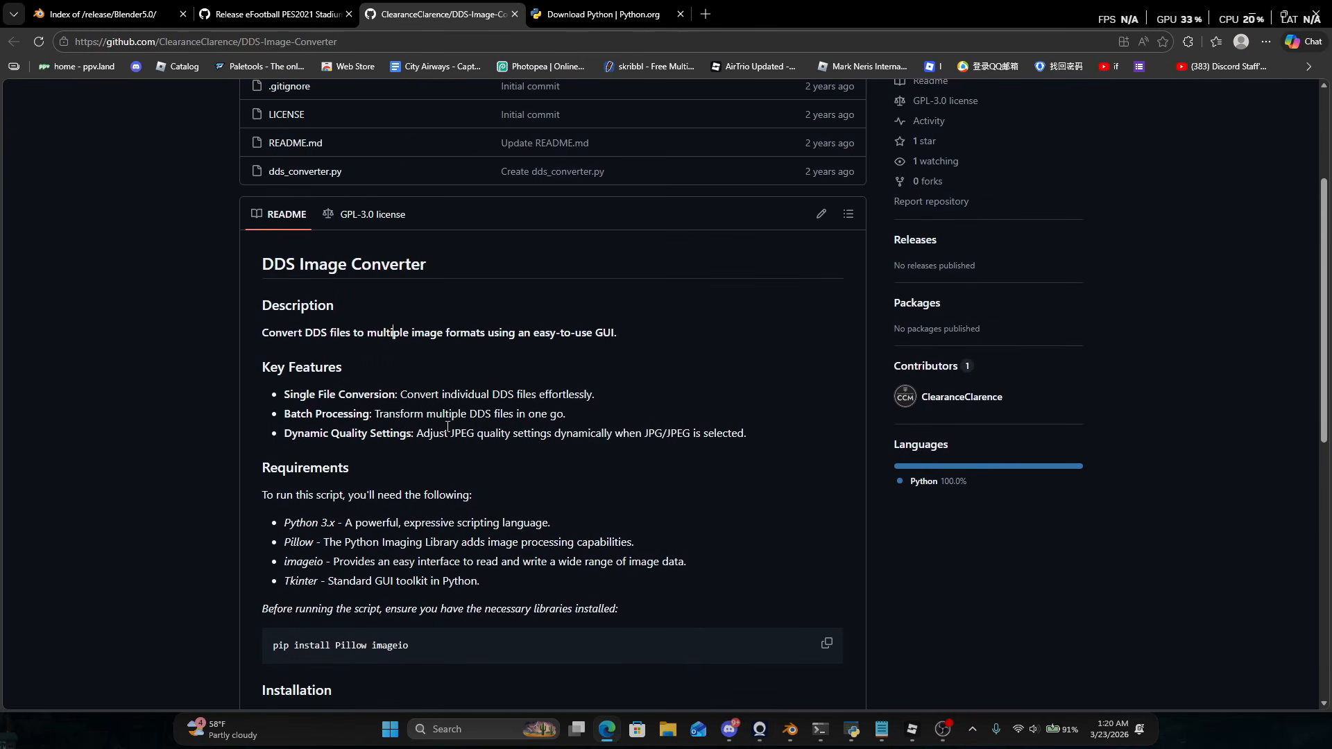
pyautogui.scroll(-3, 455, 398)
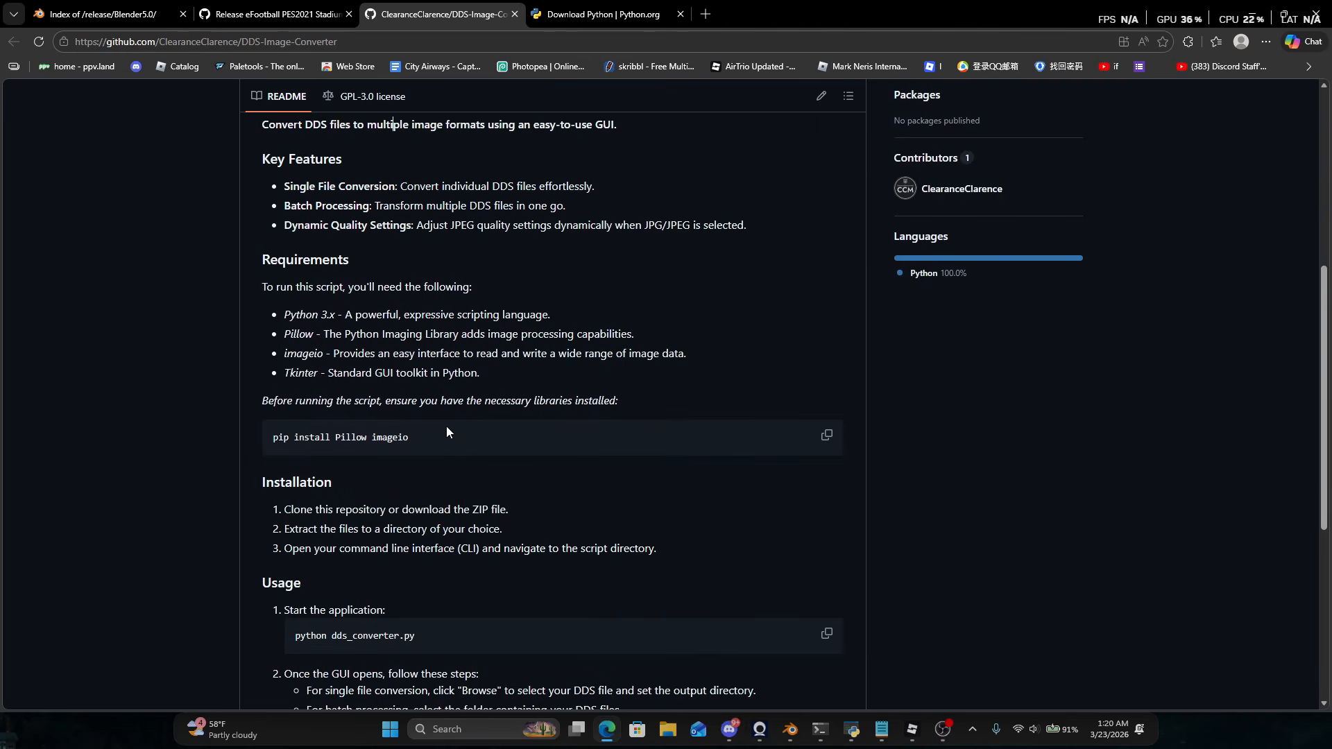
pyautogui.scroll(5, 432, 425)
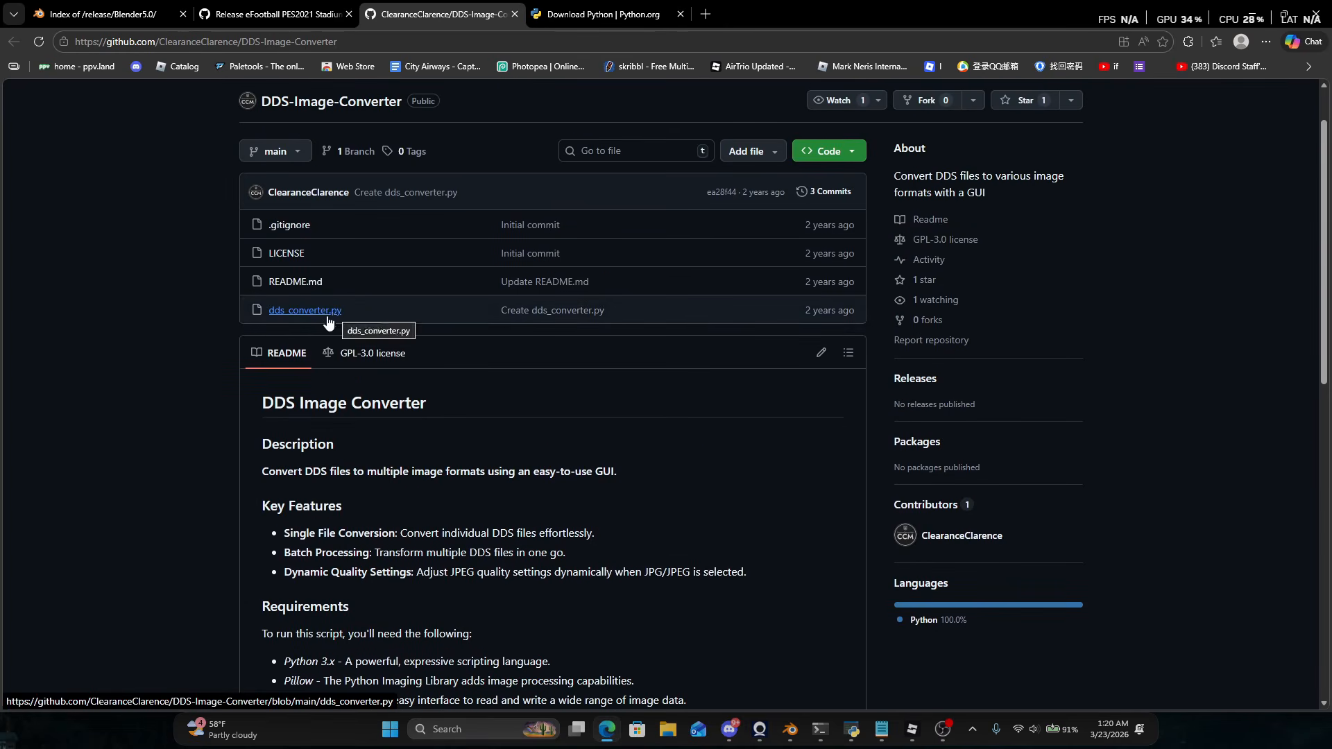
pyautogui.click(335, 314)
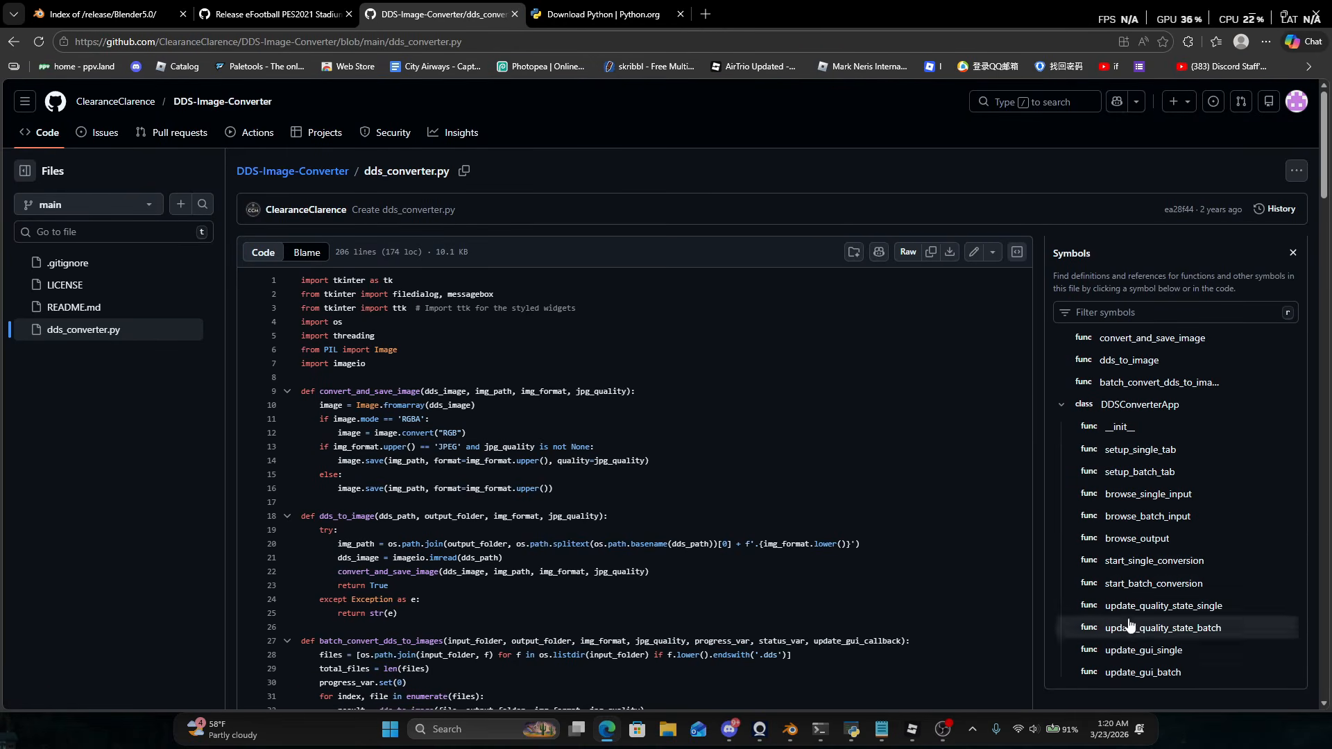
# Download the standalone Python 3.14.3 installer from python.org and check it in the Video folder inside Downloads.
pyautogui.hotkey('ctrl', 'Tab')
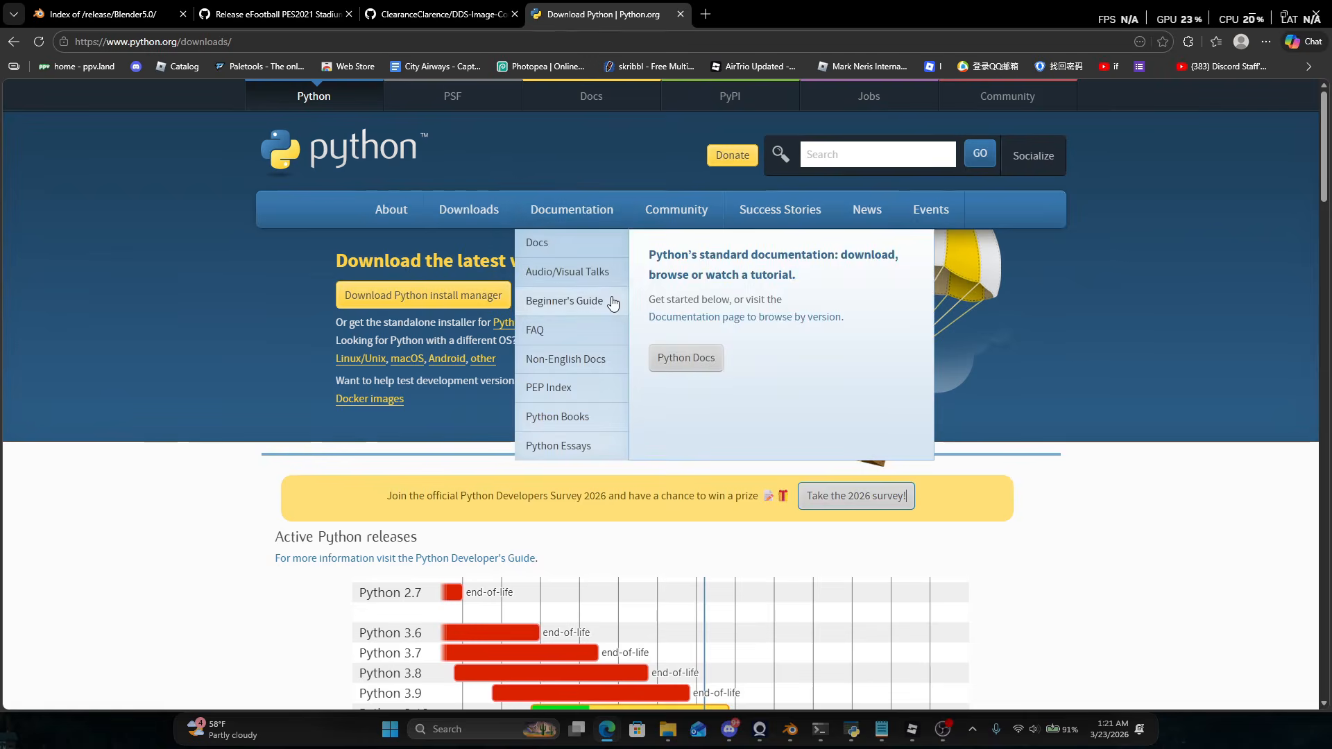
pyautogui.click(524, 323)
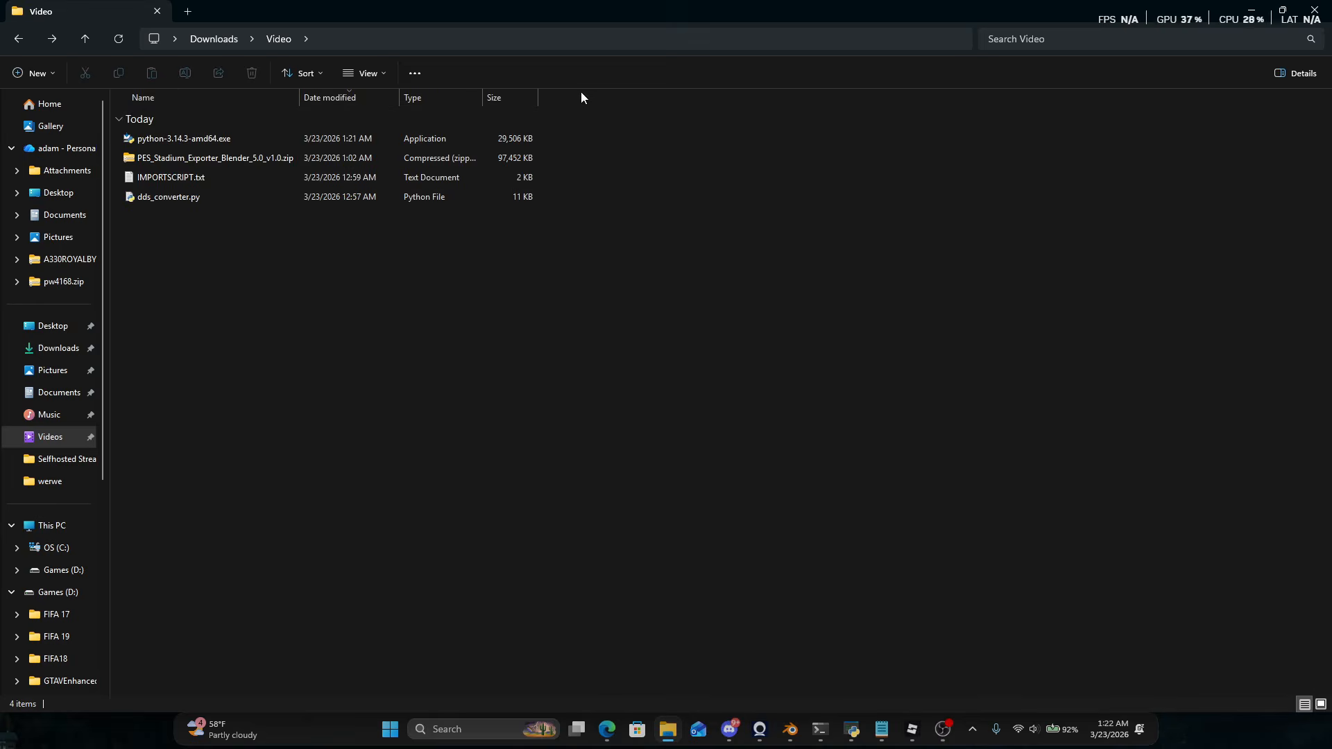
pyautogui.click(485, 136)
pyautogui.click(749, 272)
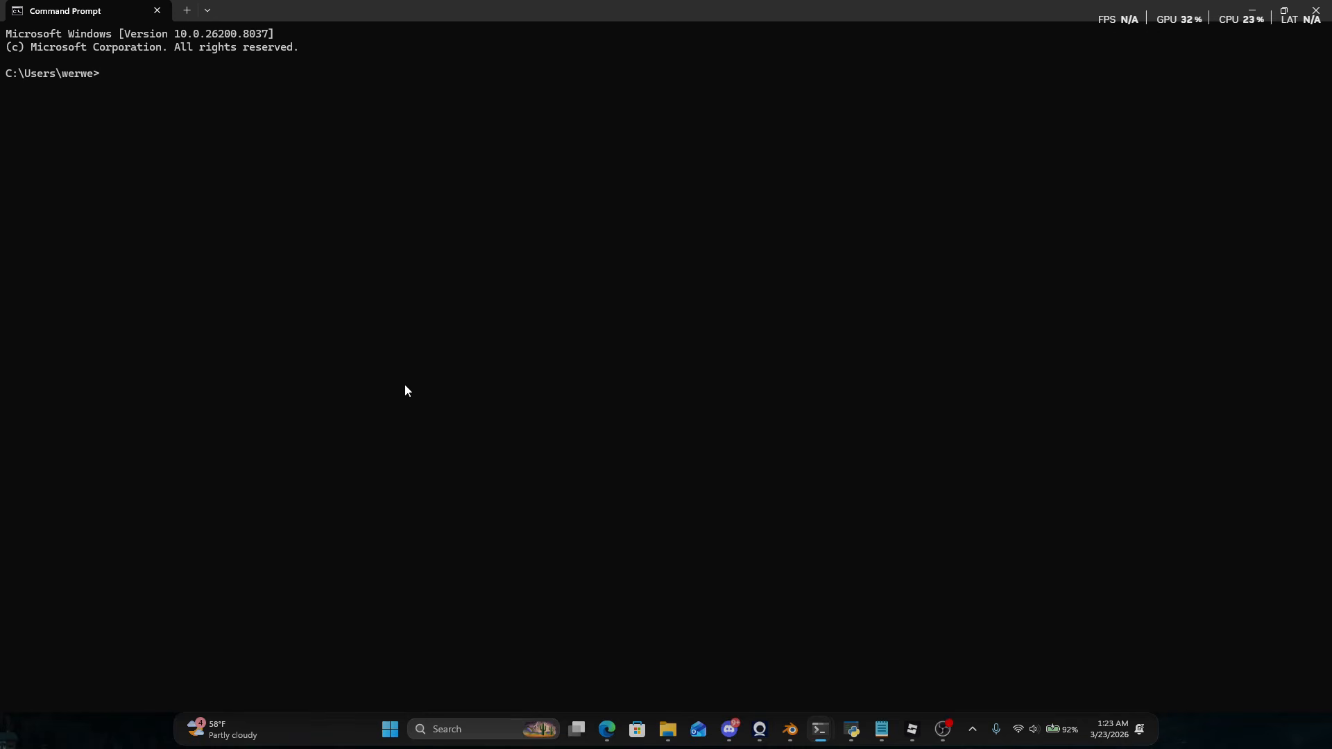
# Transfer dds_converter.py from the Video folder into the Downloads folder.
pyautogui.click(667, 730)
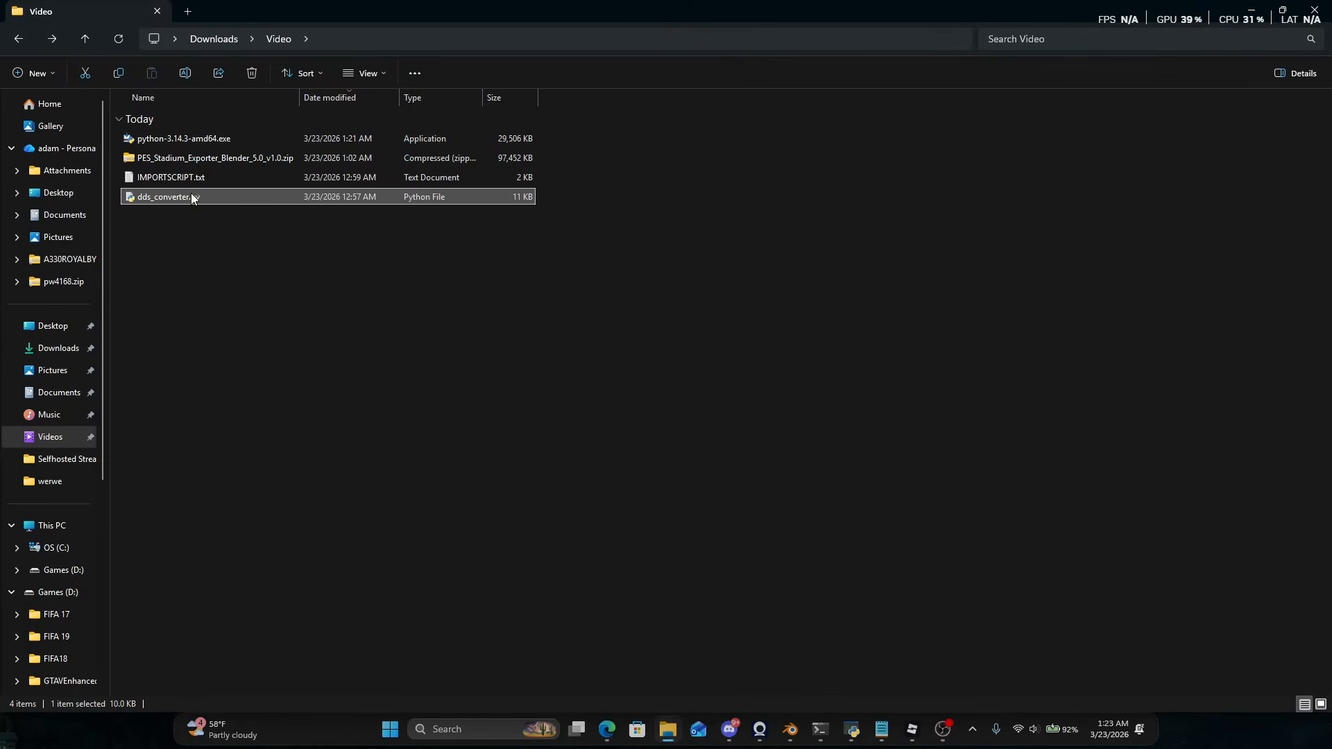
pyautogui.click(222, 41)
pyautogui.click(639, 162)
pyautogui.click(640, 196)
pyautogui.click(635, 151)
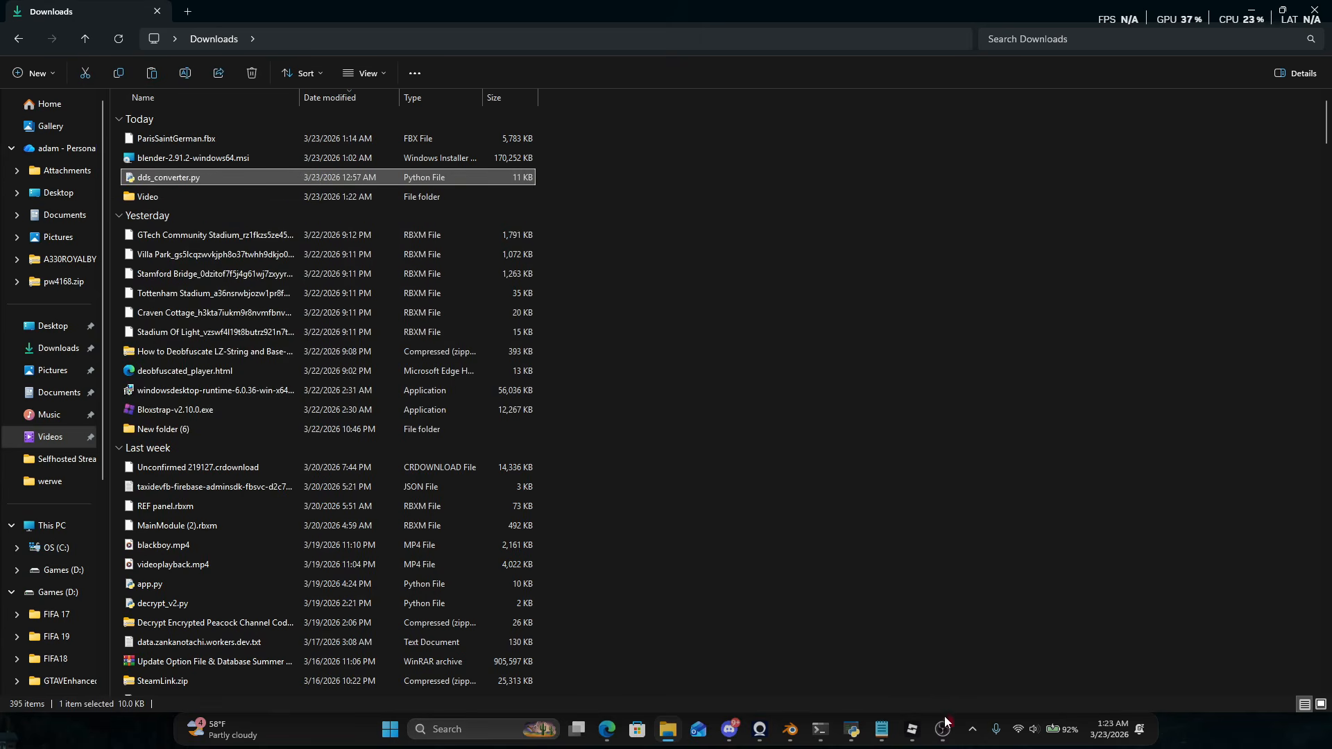
pyautogui.click(942, 729)
pyautogui.click(963, 93)
pyautogui.click(254, 417)
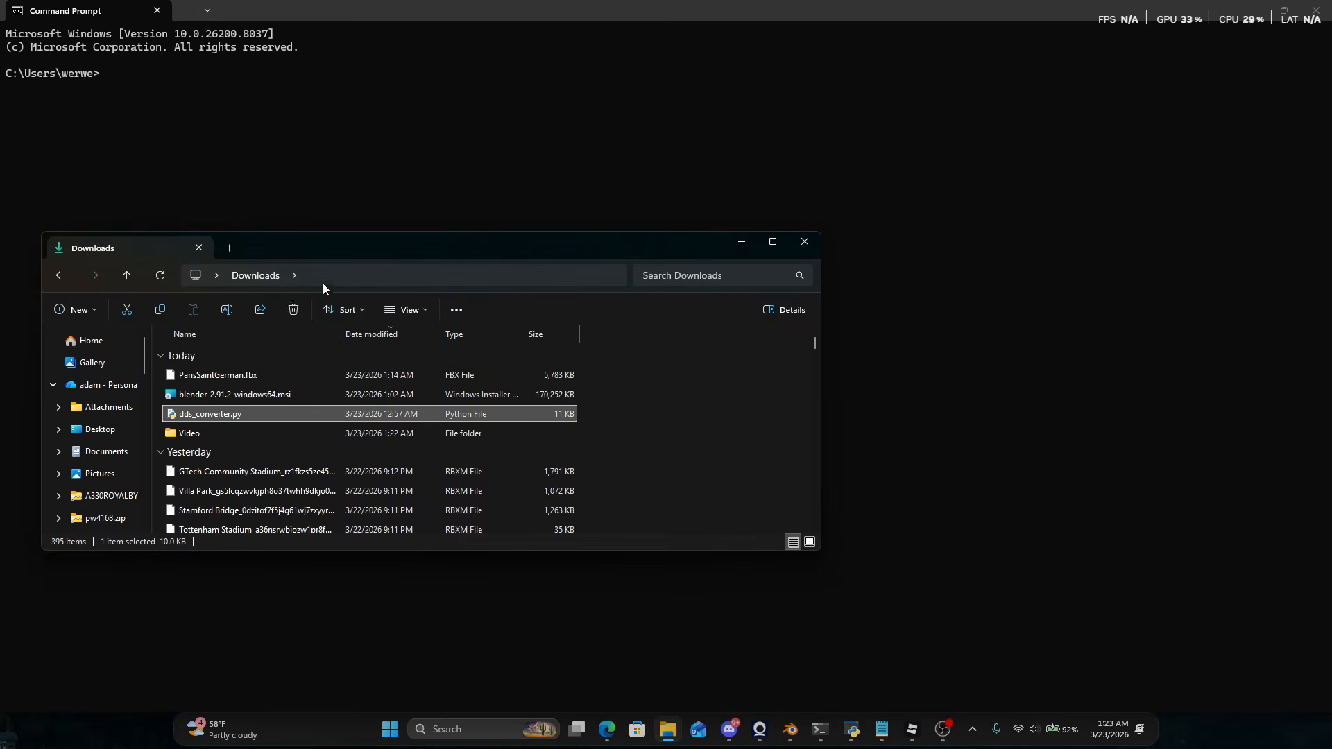
# Change the Command Prompt's working directory to Downloads with "cd Downloads" and check the path in the prompt line.
pyautogui.click(250, 173)
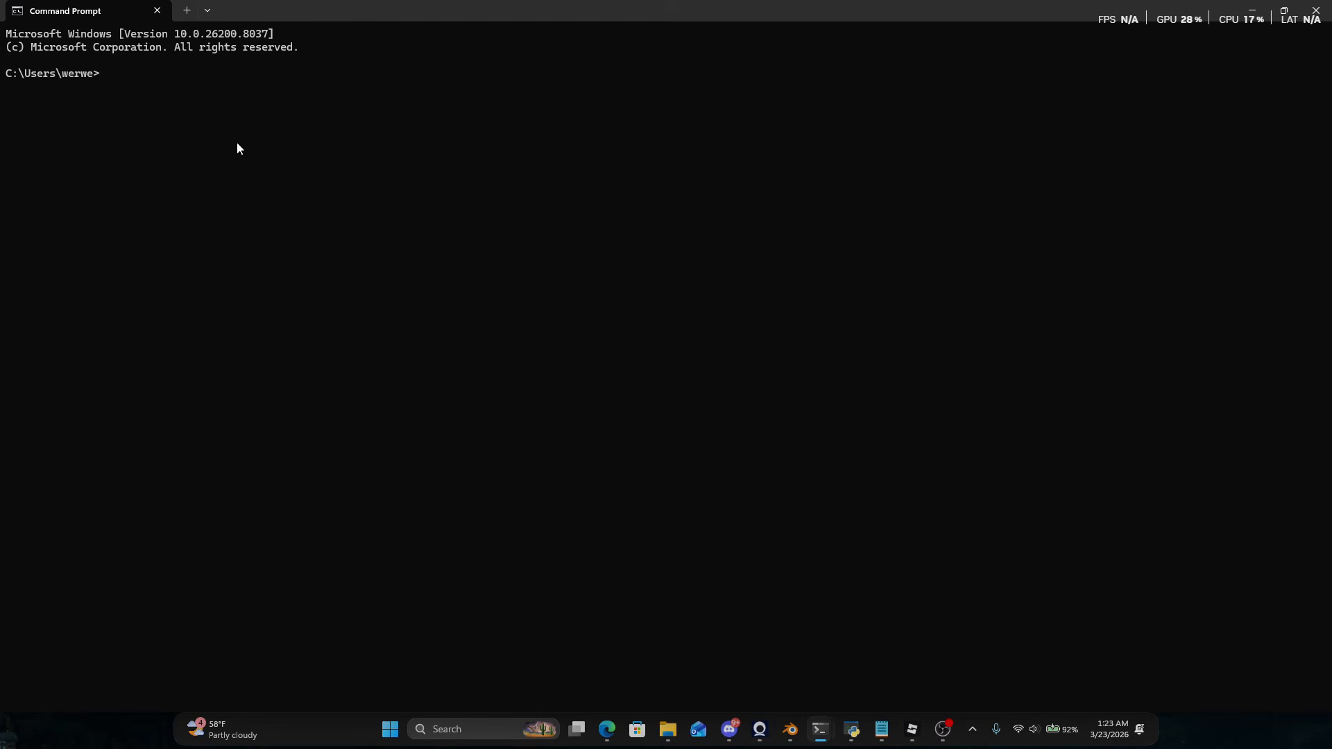
pyautogui.write('cd Downloads')
pyautogui.press('Return')
pyautogui.moveTo(179, 100); pyautogui.dragTo(9, 108)
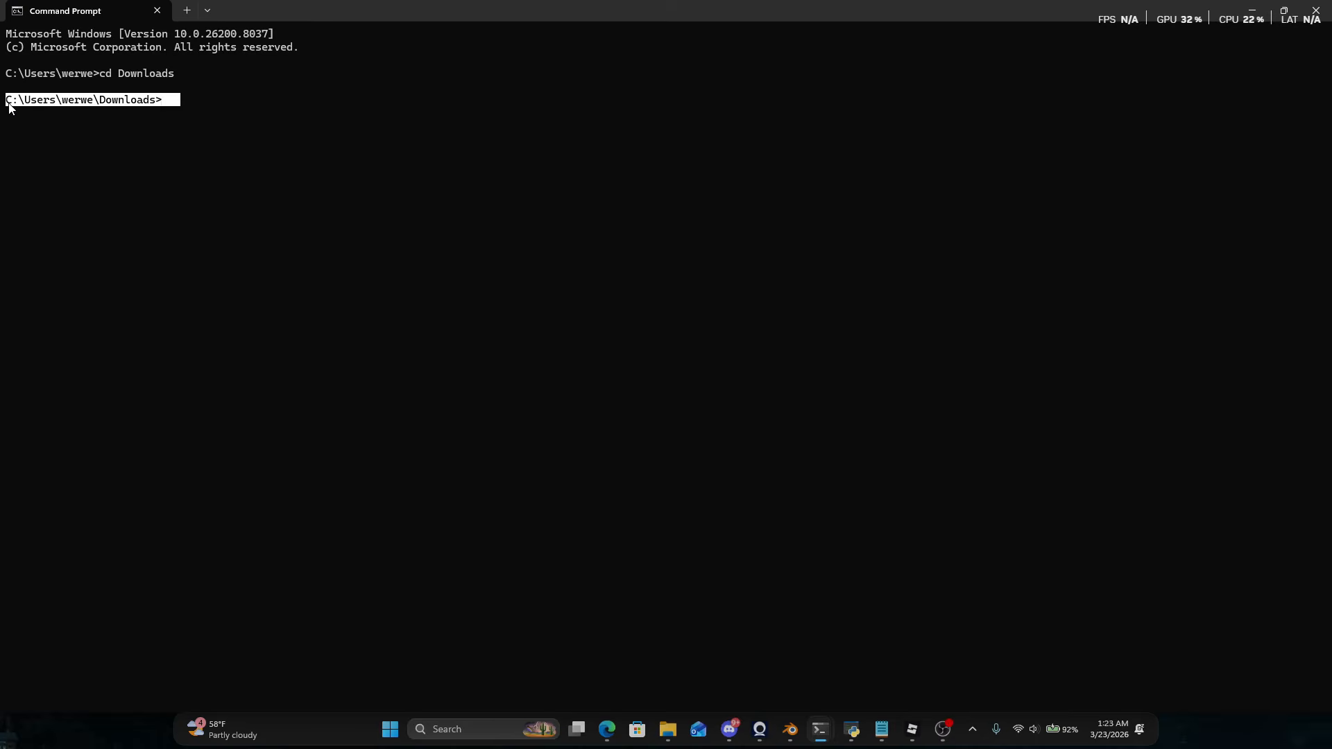
pyautogui.doubleClick(76, 100)
pyautogui.click(111, 100)
pyautogui.moveTo(114, 101); pyautogui.dragTo(147, 101)
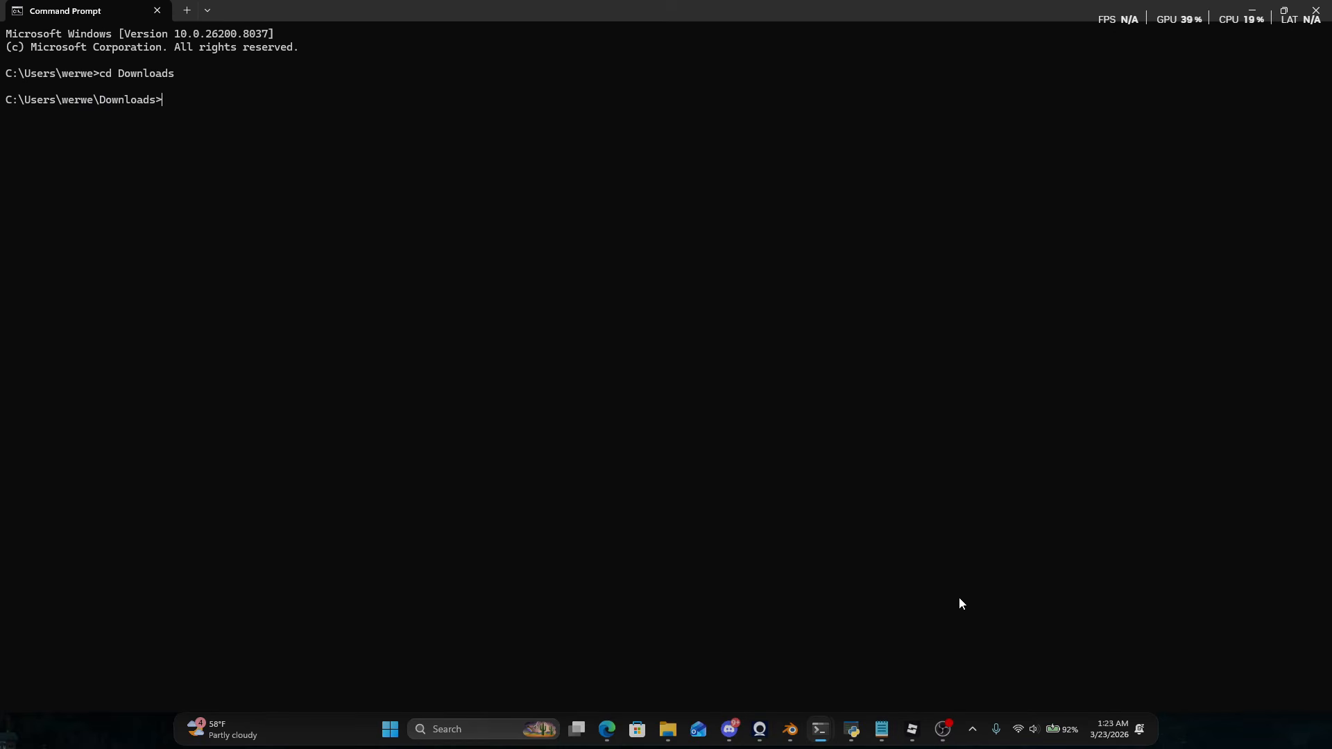
# Copy "pip install Pillow imageio" from the DDS-Image-Converter README and run it in the Command Prompt.
pyautogui.hotkey('alt', 'Tab')
pyautogui.moveTo(412, 372)
pyautogui.mouseDown()
pyautogui.moveTo(278, 375)
pyautogui.moveTo(431, 362)
pyautogui.mouseUp()
pyautogui.click(479, 362)
pyautogui.click(388, 382)
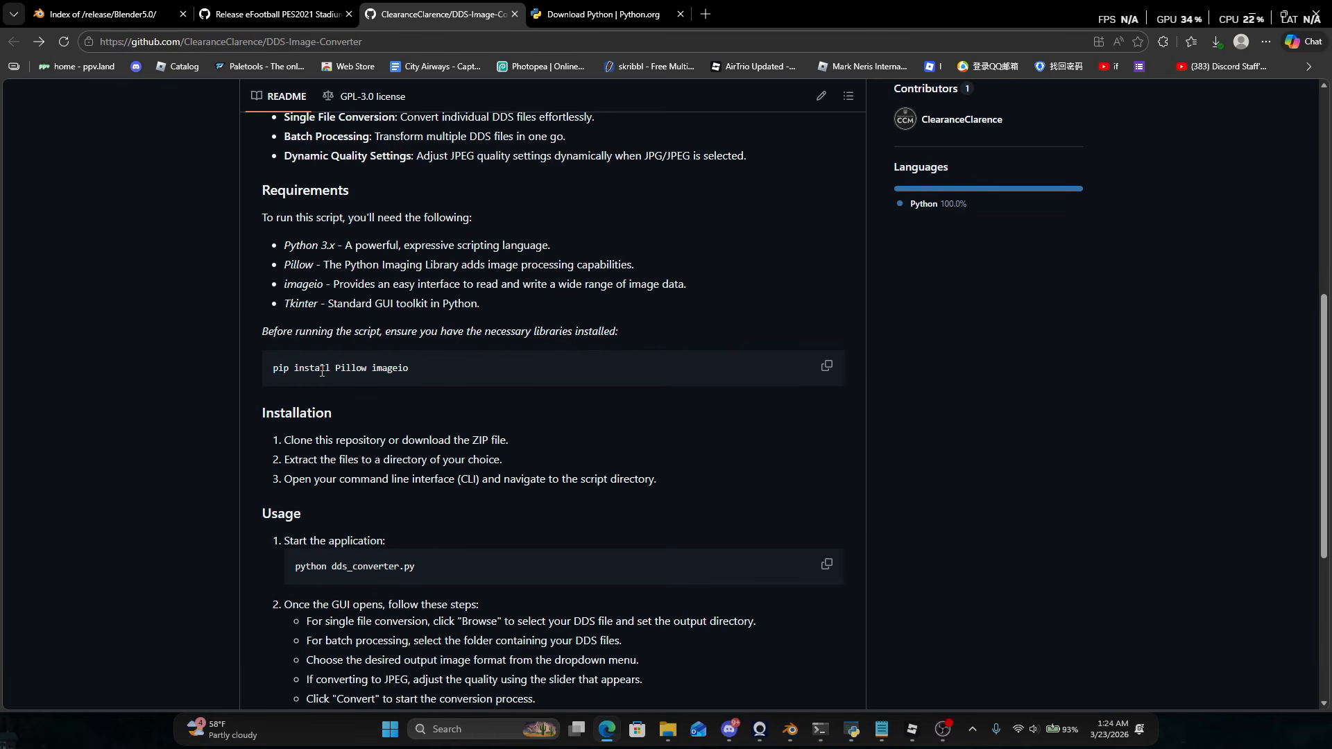
pyautogui.moveTo(260, 365); pyautogui.dragTo(417, 364)
pyautogui.hotkey('ctrl', 'c')
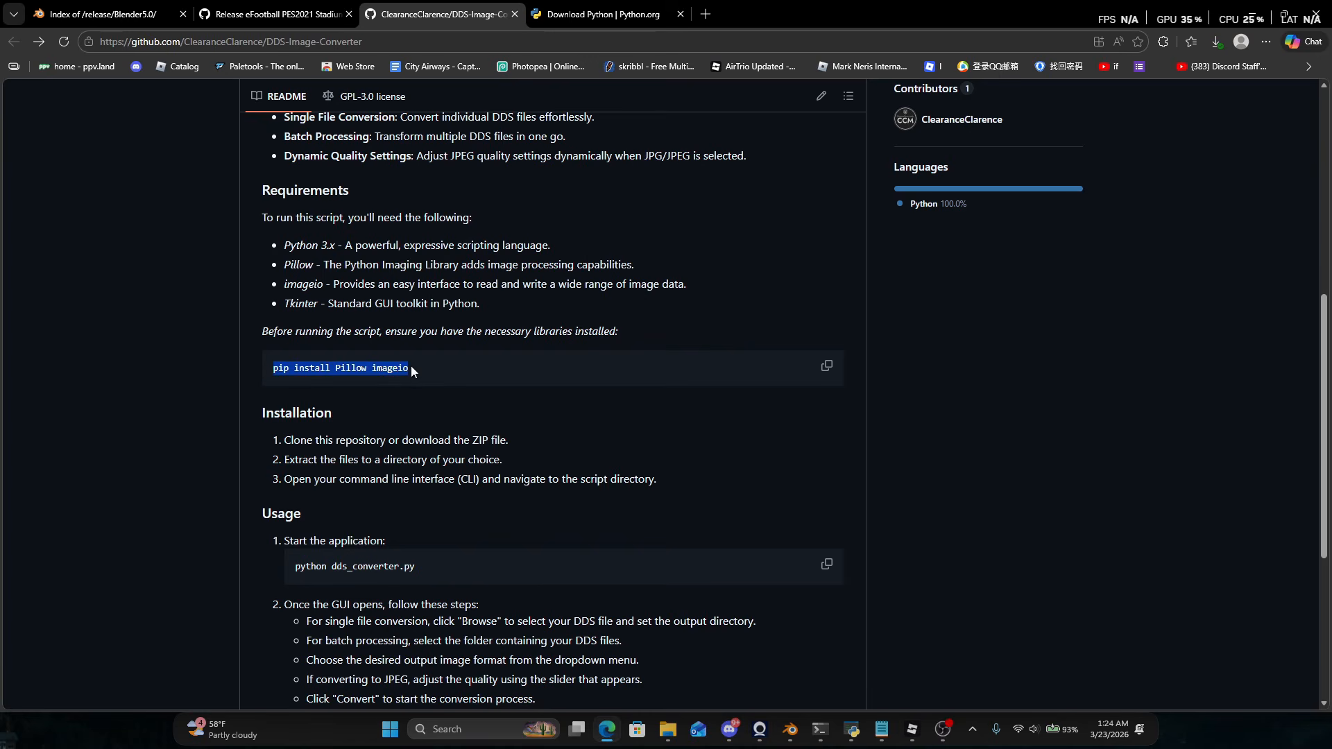
pyautogui.moveTo(820, 729)
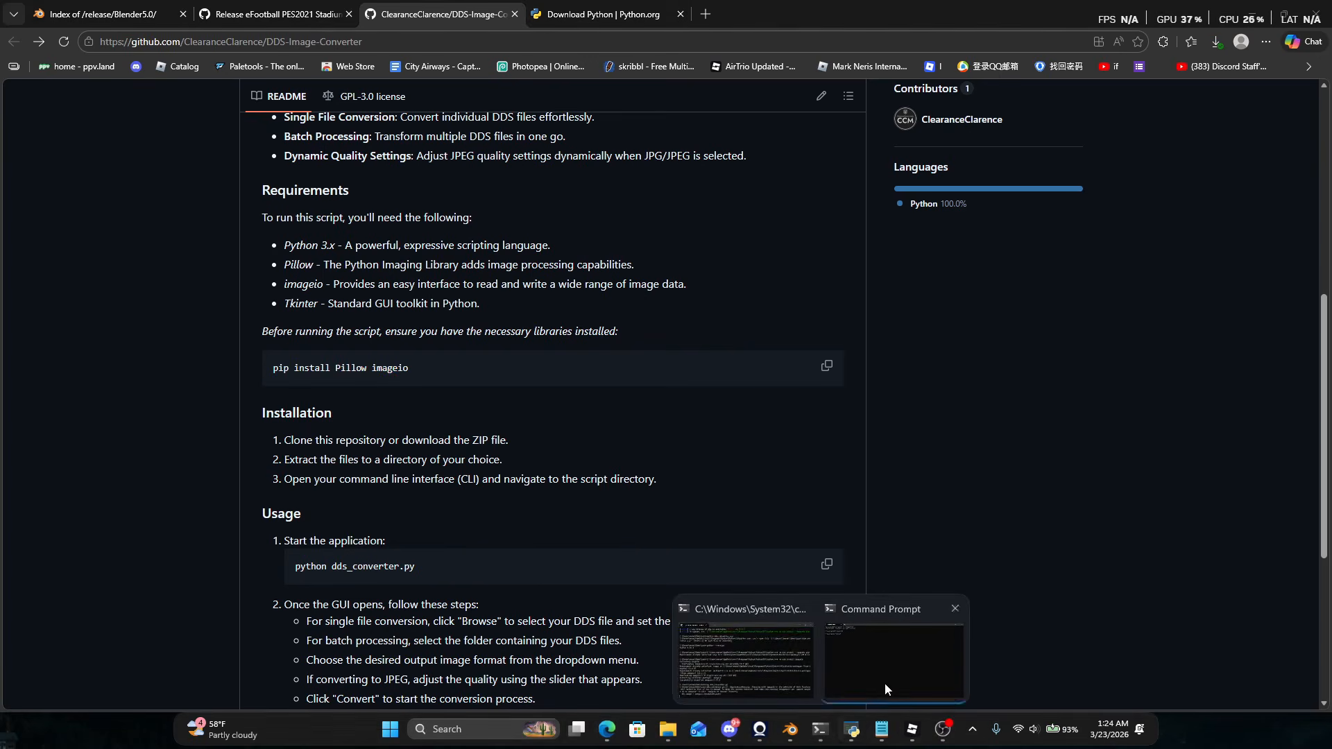
pyautogui.click(884, 684)
pyautogui.hotkey('ctrl', 'v')
pyautogui.press('Return')
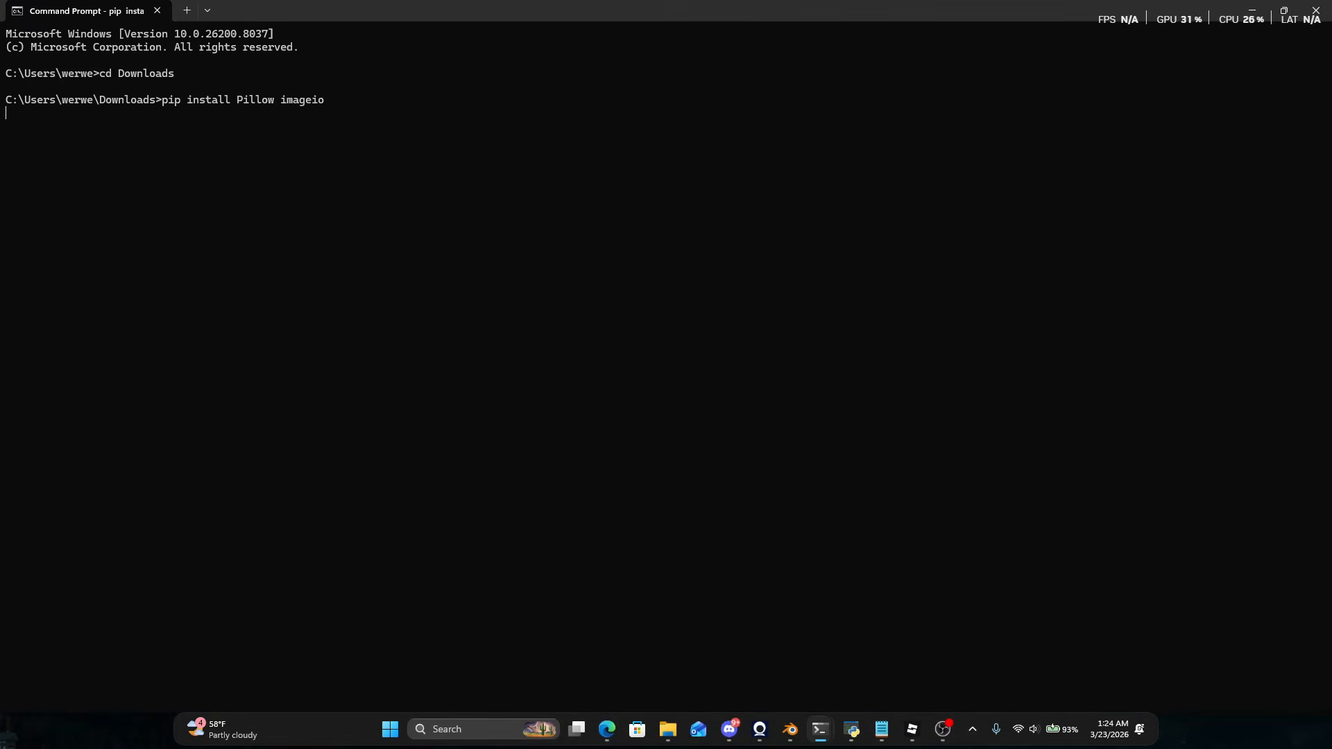
# Review the output of the Pillow and imageio installation in the Command Prompt.
pyautogui.moveTo(795, 182); pyautogui.dragTo(7, 102)
pyautogui.moveTo(147, 143); pyautogui.dragTo(143, 143)
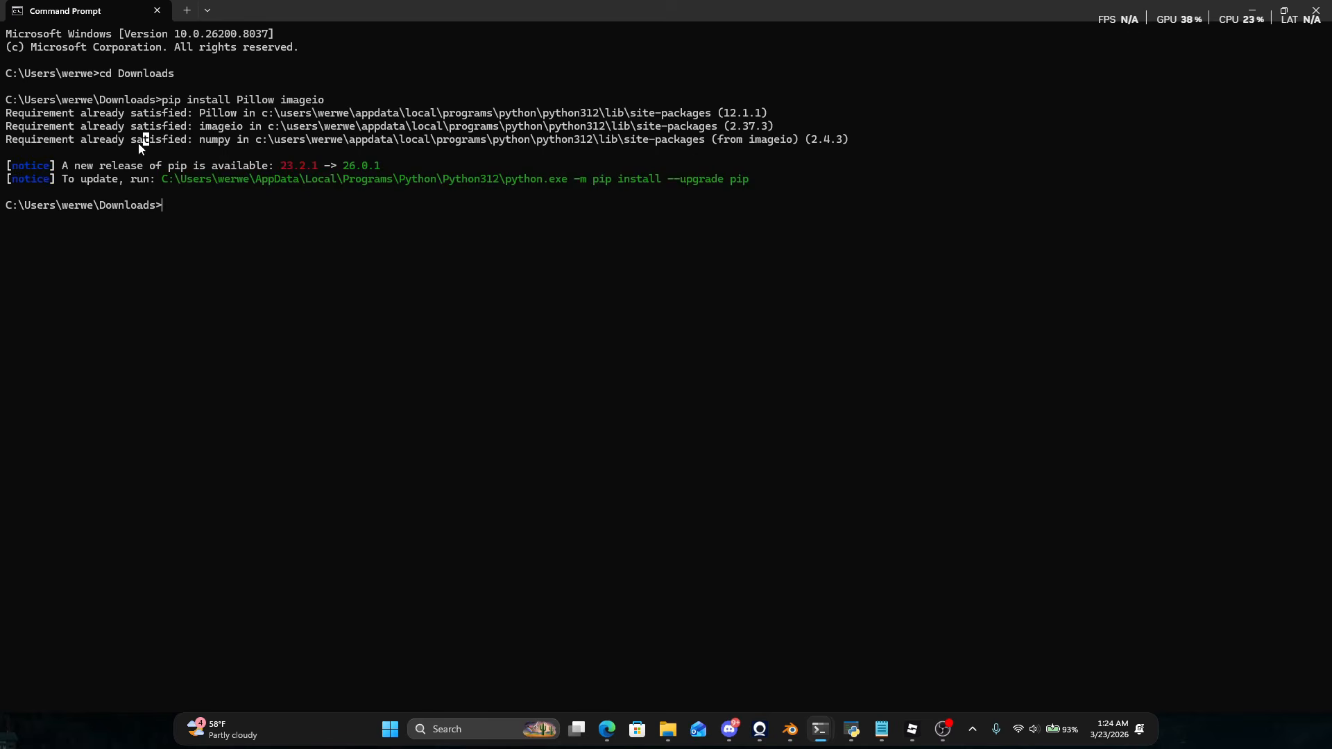
pyautogui.doubleClick(307, 186)
pyautogui.click(316, 187)
pyautogui.moveTo(186, 211); pyautogui.dragTo(6, 214)
pyautogui.click(363, 343)
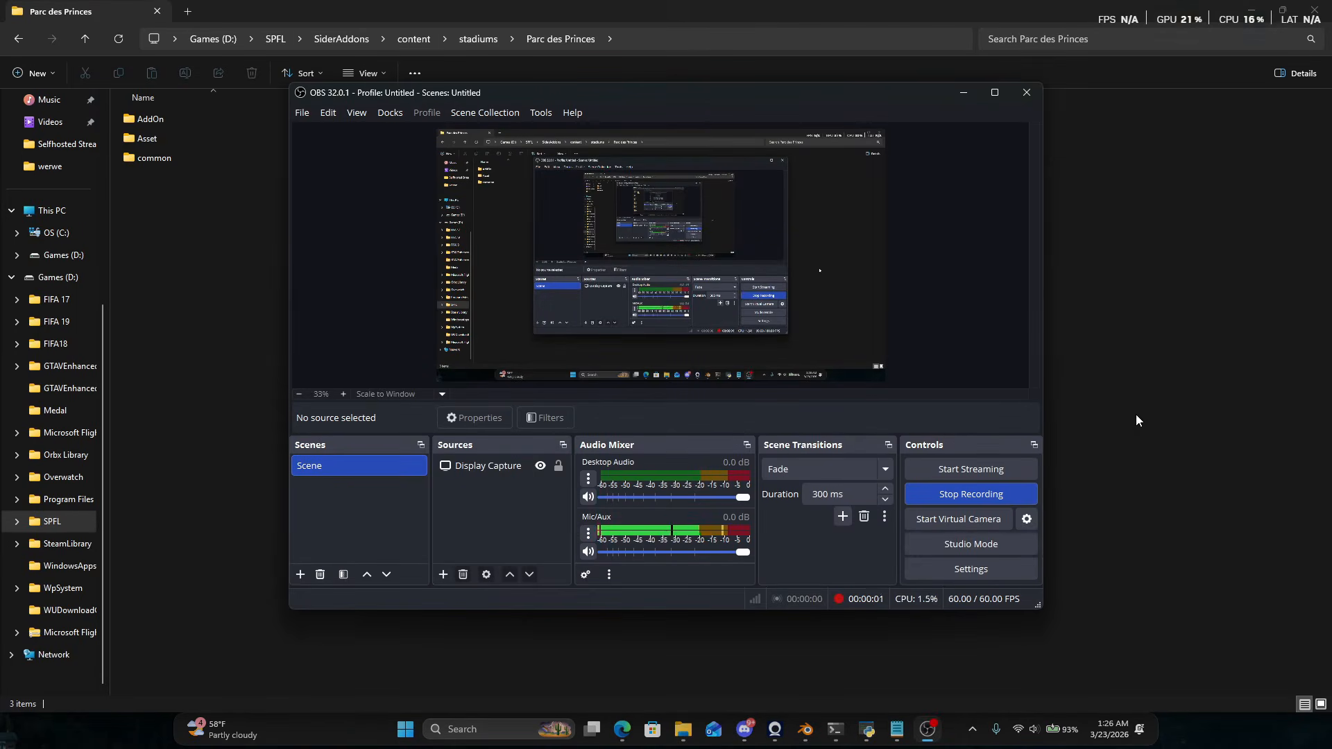
# Look over the subfolders of the Parc des Princes stadium folder in File Explorer and the contents of AddOn.
pyautogui.click(1136, 415)
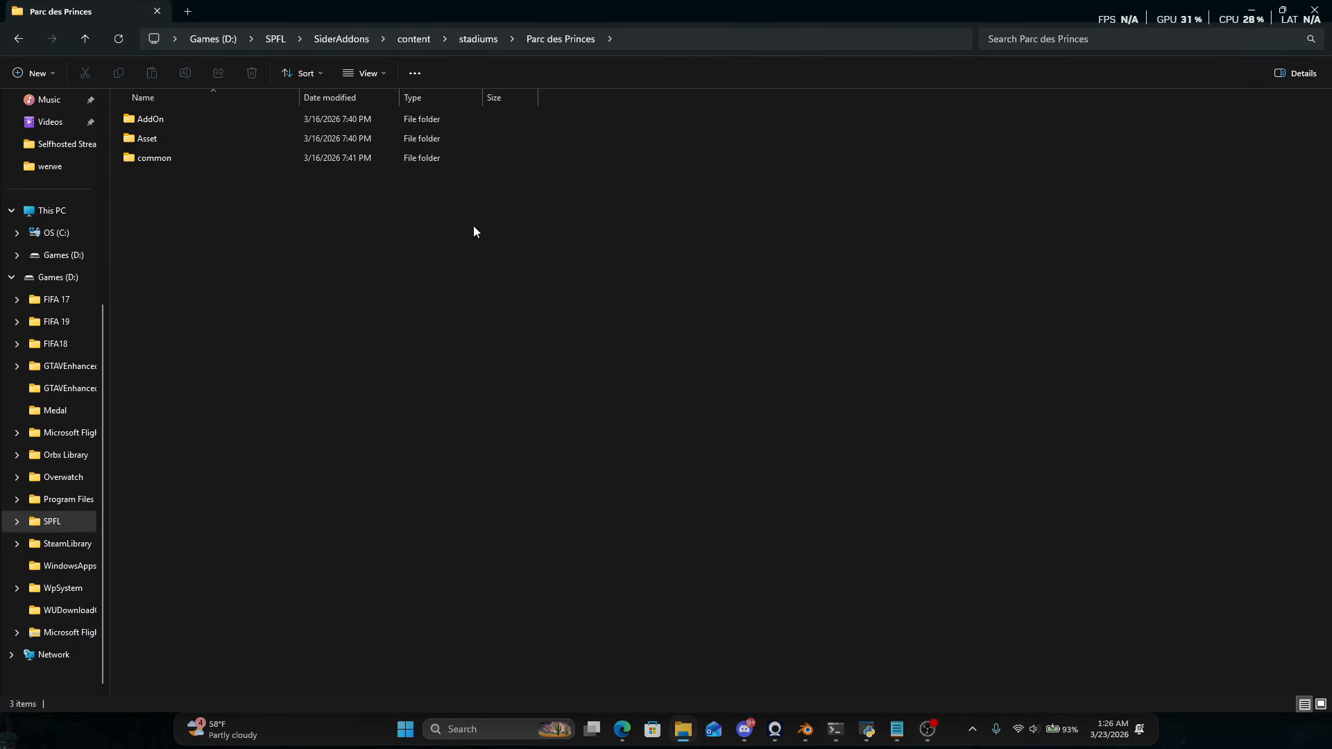
pyautogui.moveTo(570, 248); pyautogui.dragTo(426, 105)
pyautogui.click(577, 202)
pyautogui.moveTo(575, 217); pyautogui.dragTo(376, 84)
pyautogui.click(703, 308)
pyautogui.click(546, 201)
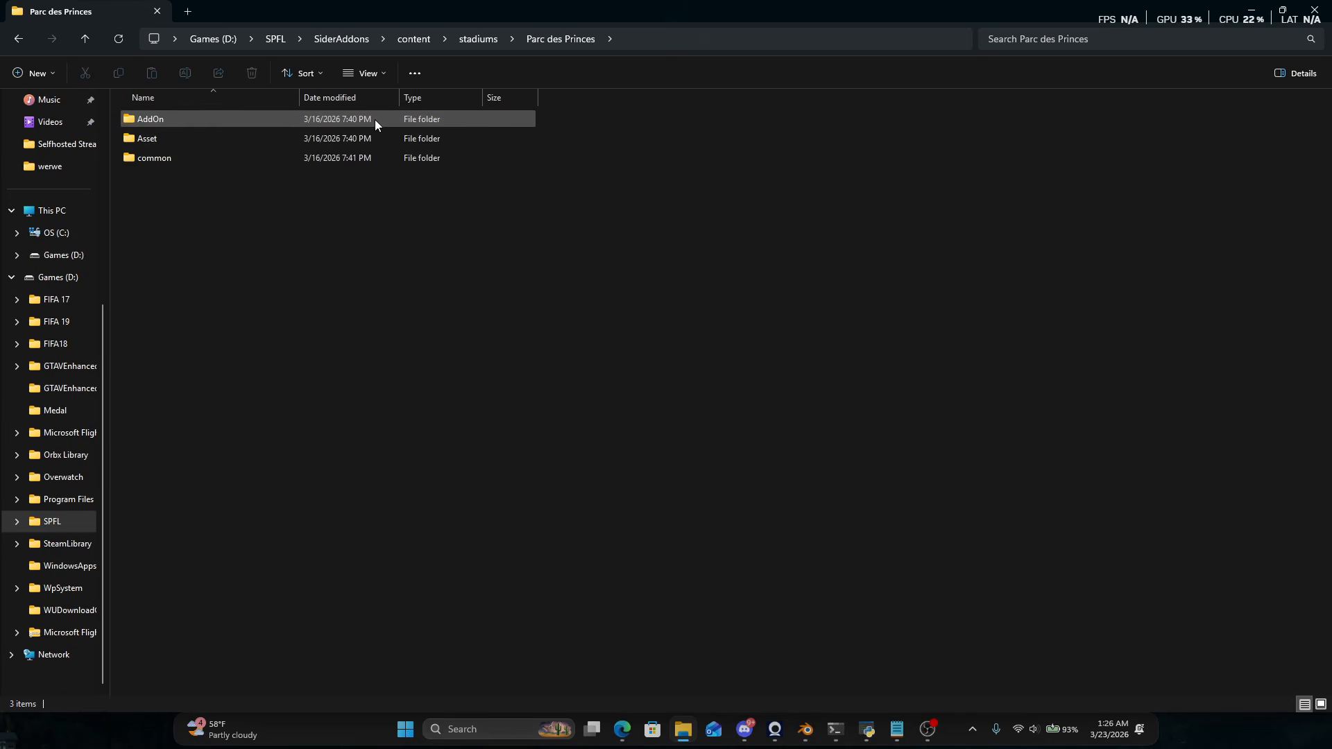
pyautogui.doubleClick(350, 115)
pyautogui.moveTo(368, 223); pyautogui.dragTo(191, 110)
pyautogui.click(347, 193)
pyautogui.hotkey('alt', 'Left')
# Browse from Asset through model and bg into the st039 folder, and return to the Parc des Princes folder.
pyautogui.doubleClick(192, 140)
pyautogui.click(172, 120)
pyautogui.doubleClick(172, 120)
pyautogui.doubleClick(184, 118)
pyautogui.moveTo(262, 206); pyautogui.dragTo(152, 130)
pyautogui.doubleClick(153, 136)
pyautogui.hotkey('alt', 'Left')
pyautogui.hotkey('alt', 'Left')
pyautogui.hotkey('alt', 'Left')
pyautogui.hotkey('alt', 'Left')
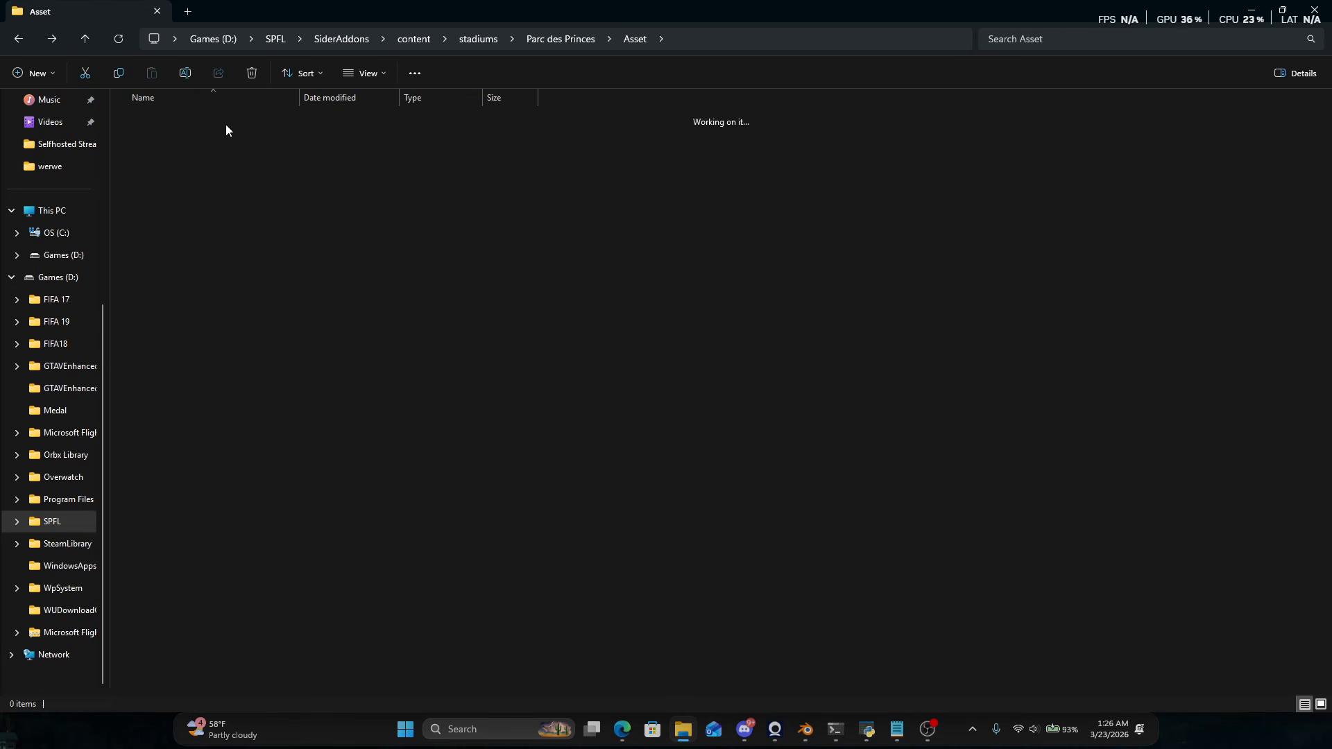
# Open the bg folder under Asset and model in Parc des Princes and select its st039 folder.
pyautogui.click(241, 157)
pyautogui.moveTo(362, 238); pyautogui.dragTo(270, 230)
pyautogui.click(160, 158)
pyautogui.doubleClick(188, 139)
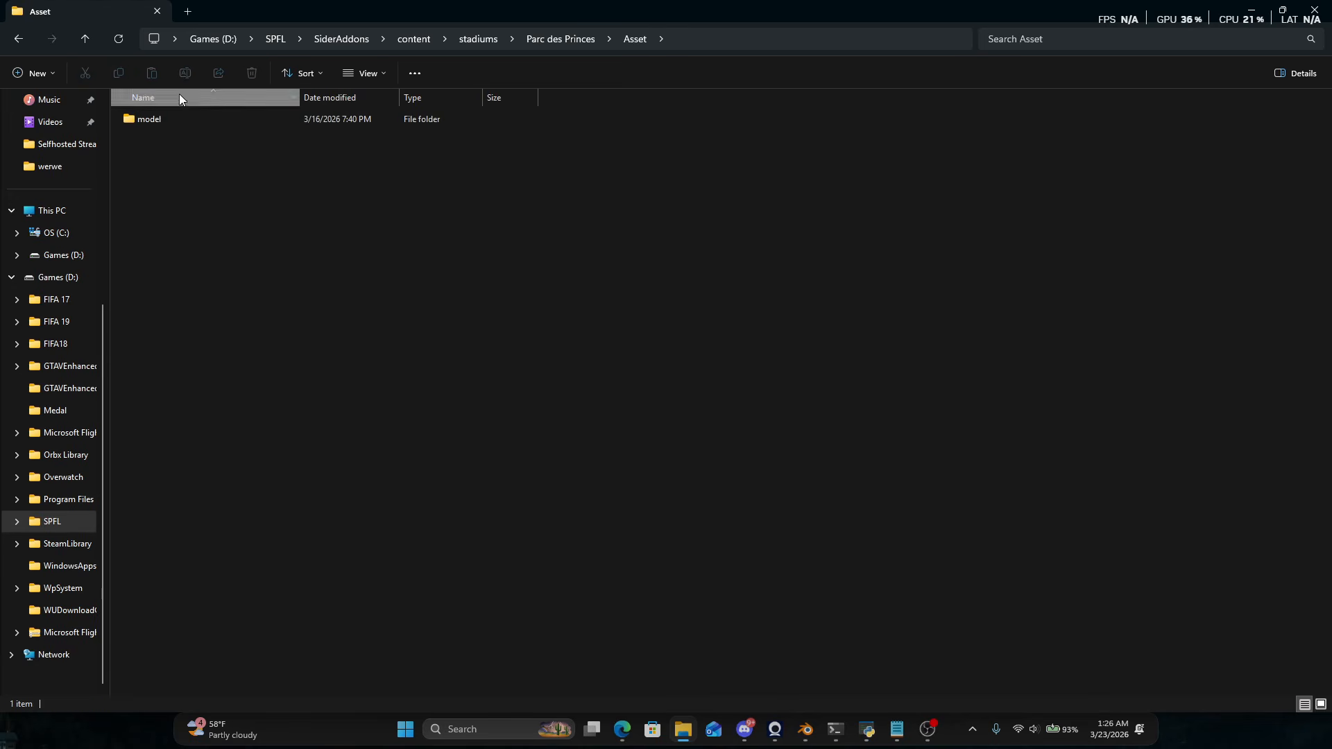
pyautogui.doubleClick(198, 119)
pyautogui.doubleClick(226, 118)
pyautogui.click(146, 140)
pyautogui.click(133, 152)
pyautogui.click(152, 138)
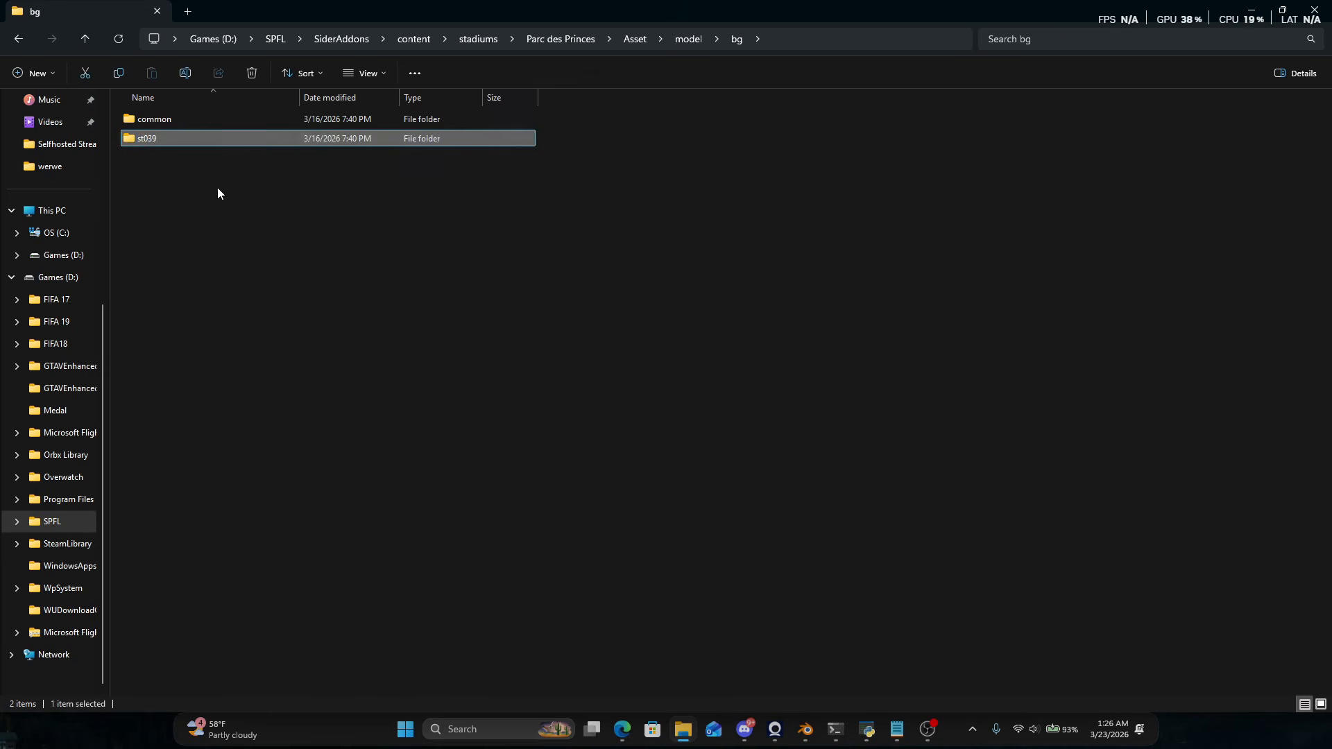
# Open the st039 folder and its first subfolder to inspect the contents.
pyautogui.doubleClick(322, 137)
pyautogui.doubleClick(160, 118)
pyautogui.moveTo(261, 179); pyautogui.dragTo(170, 123)
pyautogui.click(351, 250)
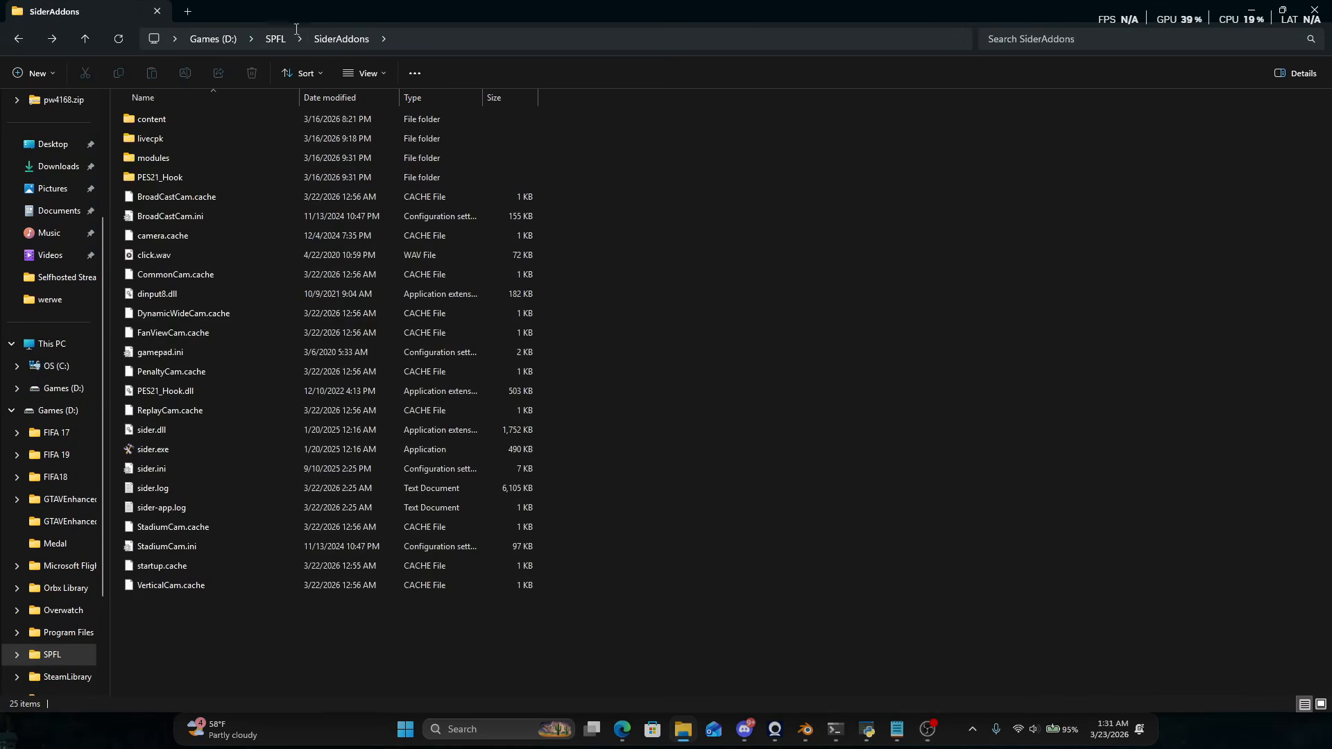
# Return to the SPFL folder and open SiderAddons, content and its stadiums folder.
pyautogui.click(275, 38)
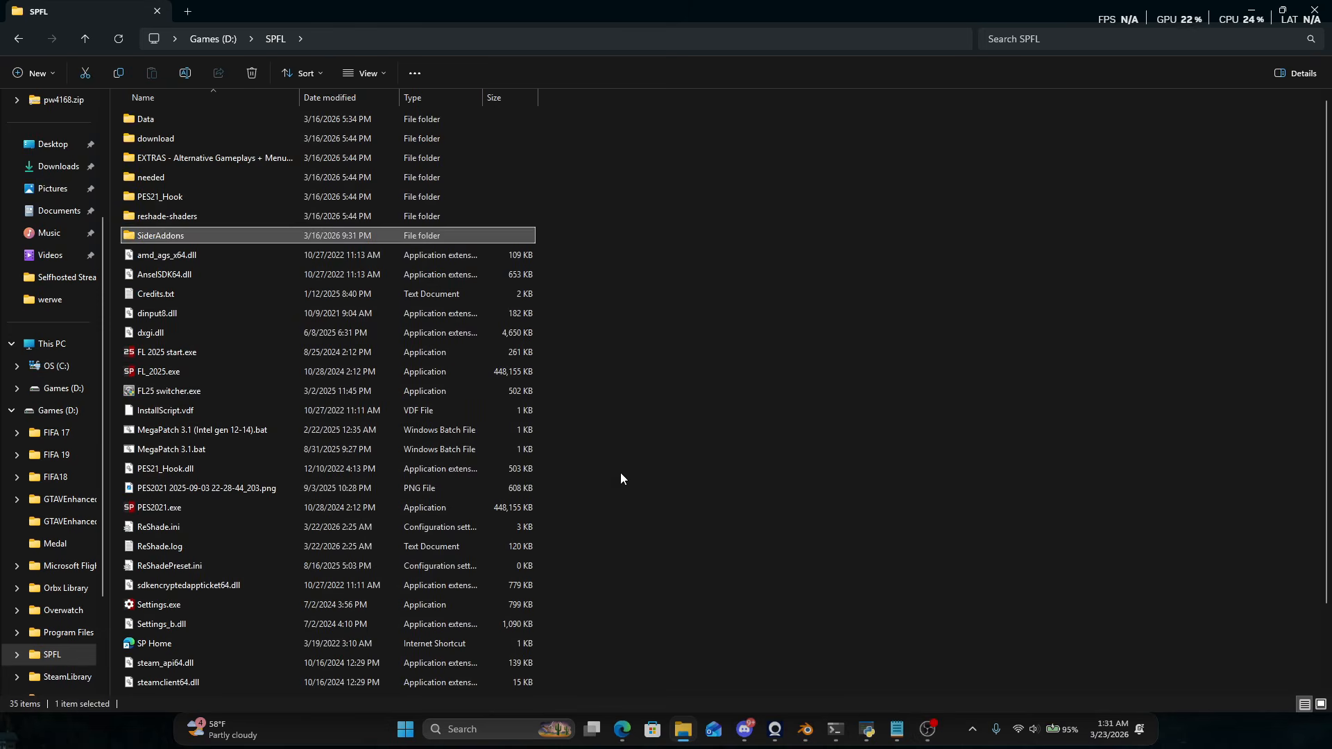
pyautogui.click(590, 371)
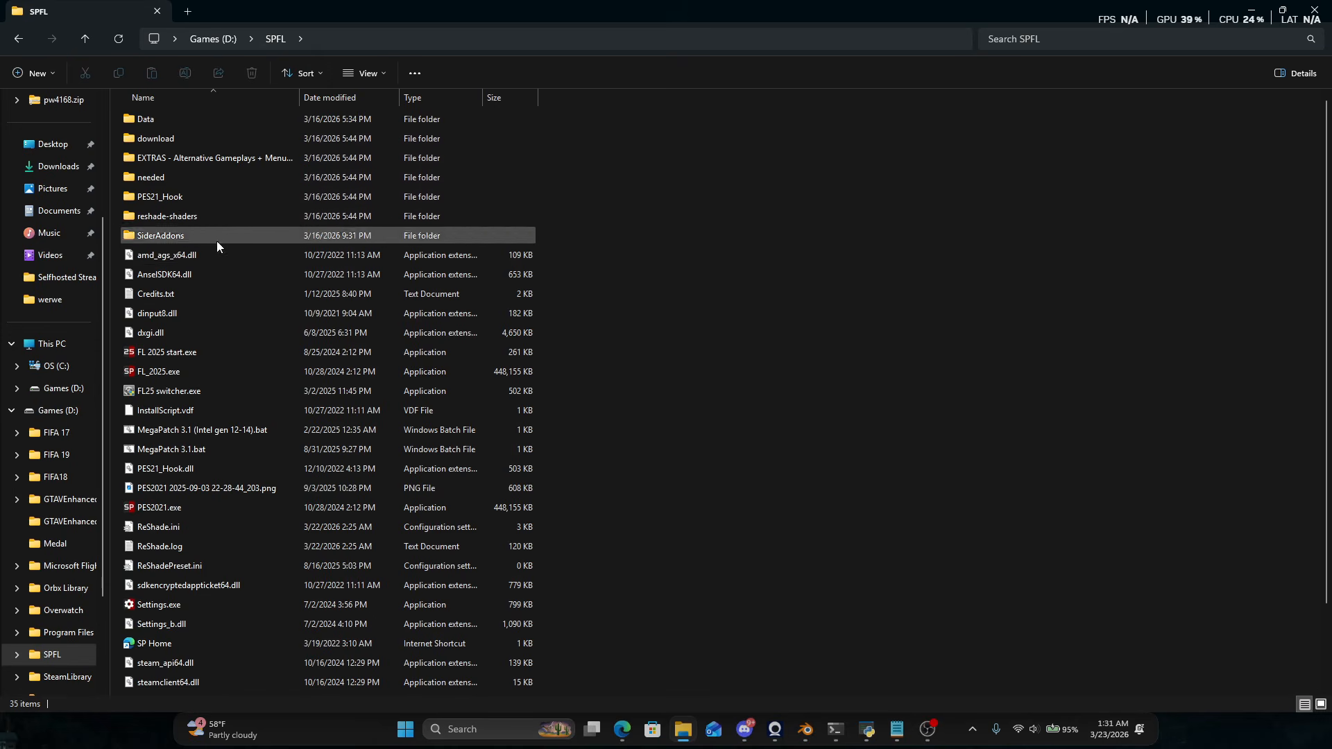
pyautogui.doubleClick(195, 236)
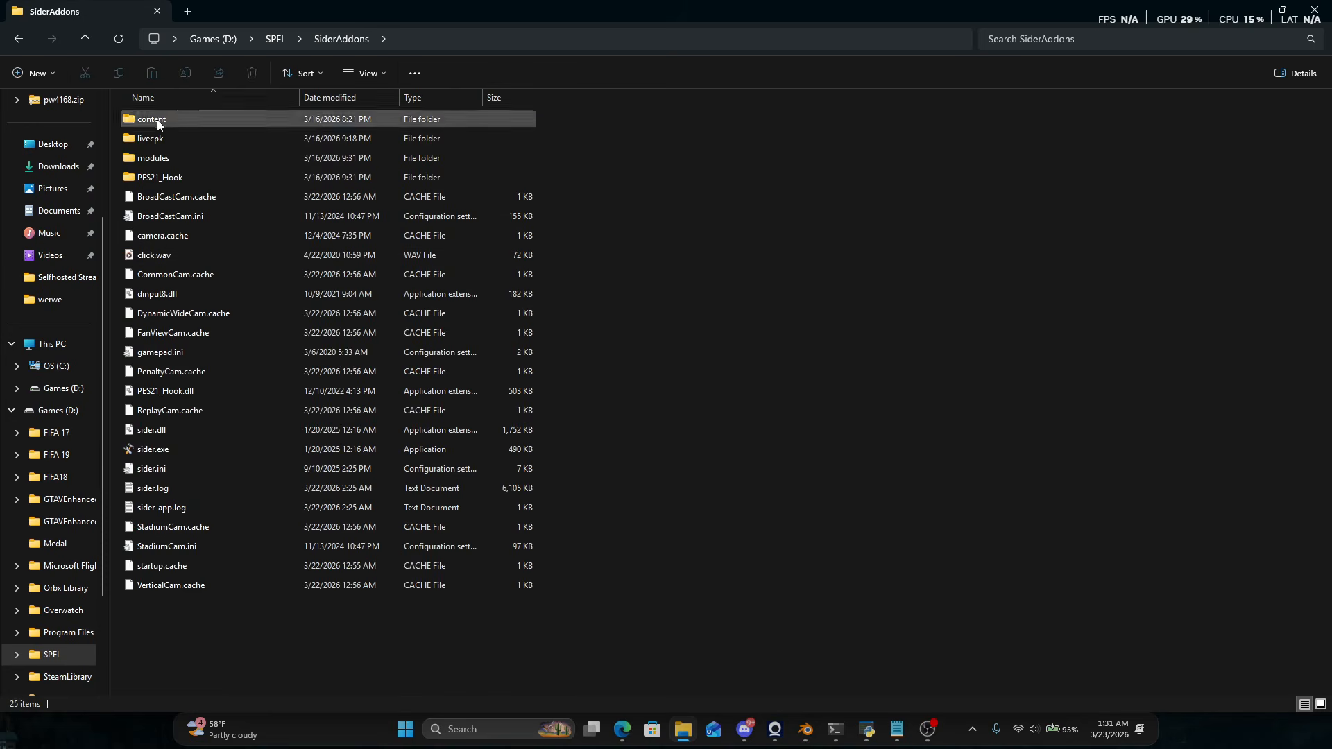
pyautogui.doubleClick(166, 127)
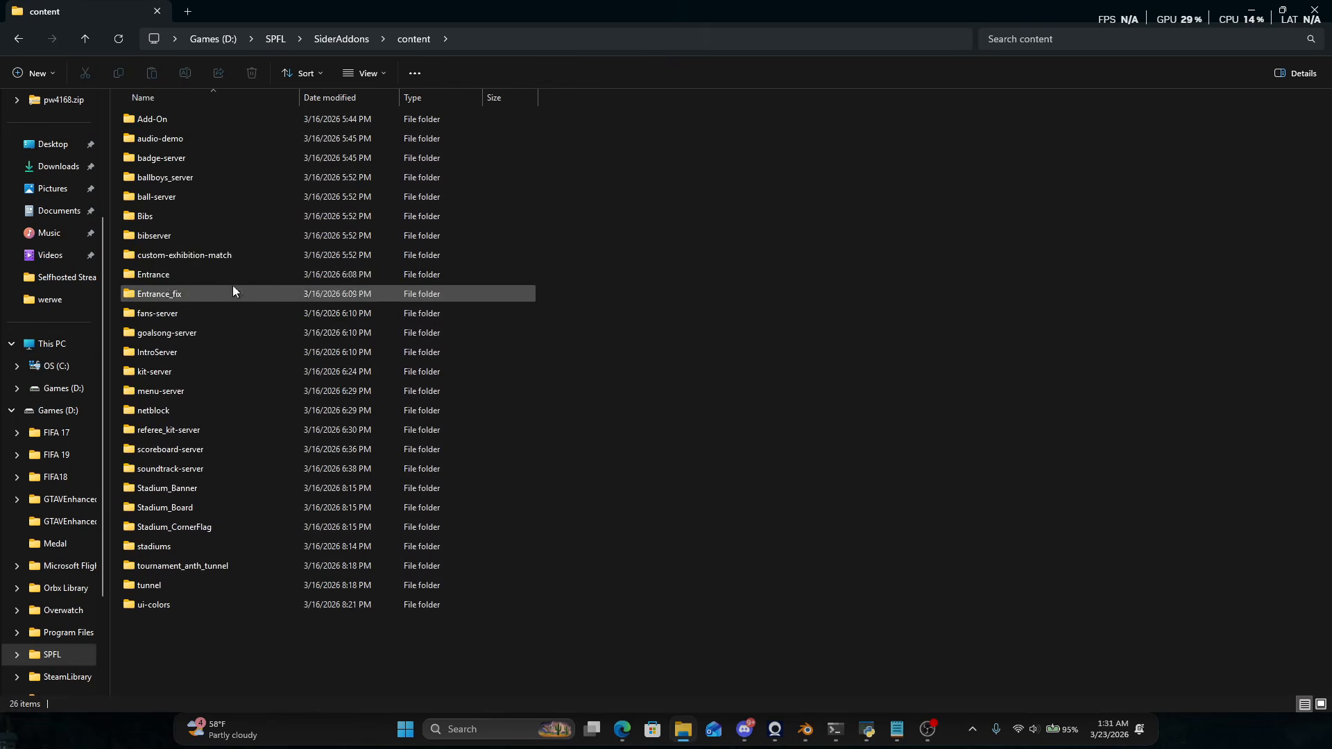
pyautogui.click(264, 550)
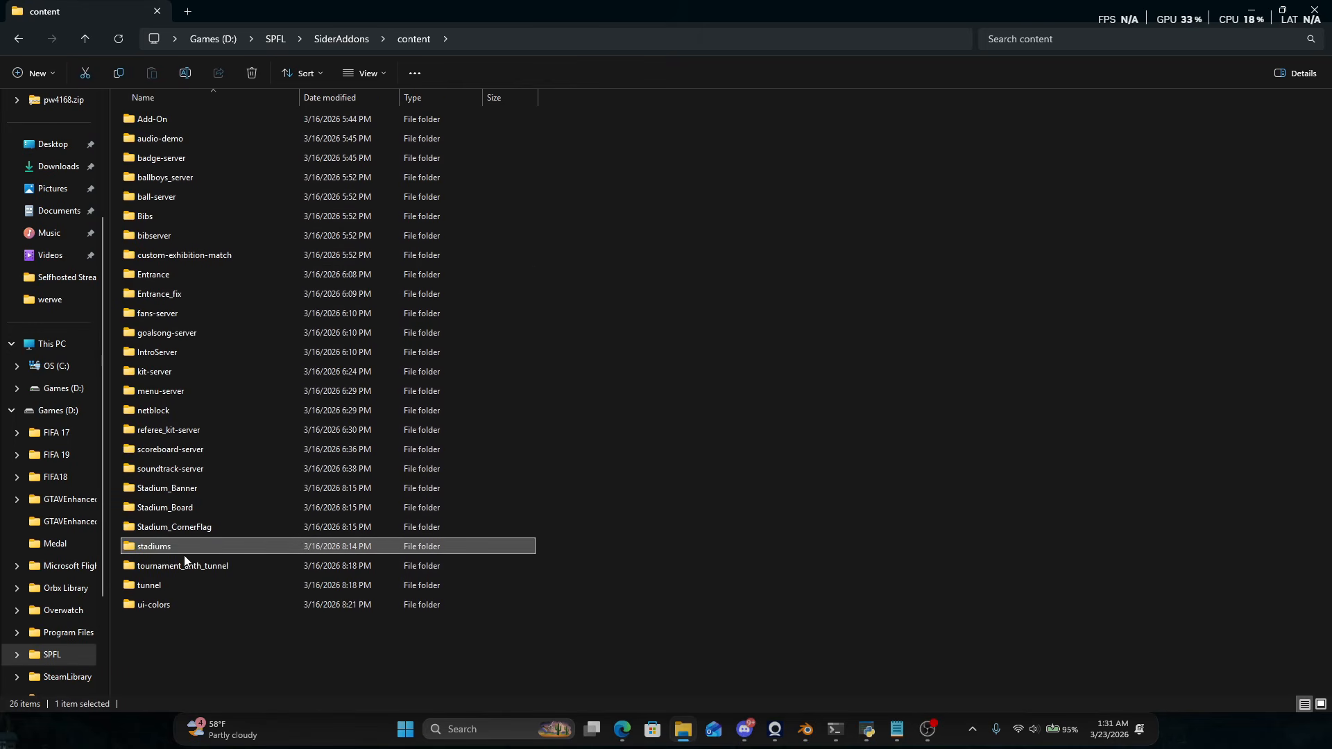
pyautogui.doubleClick(195, 546)
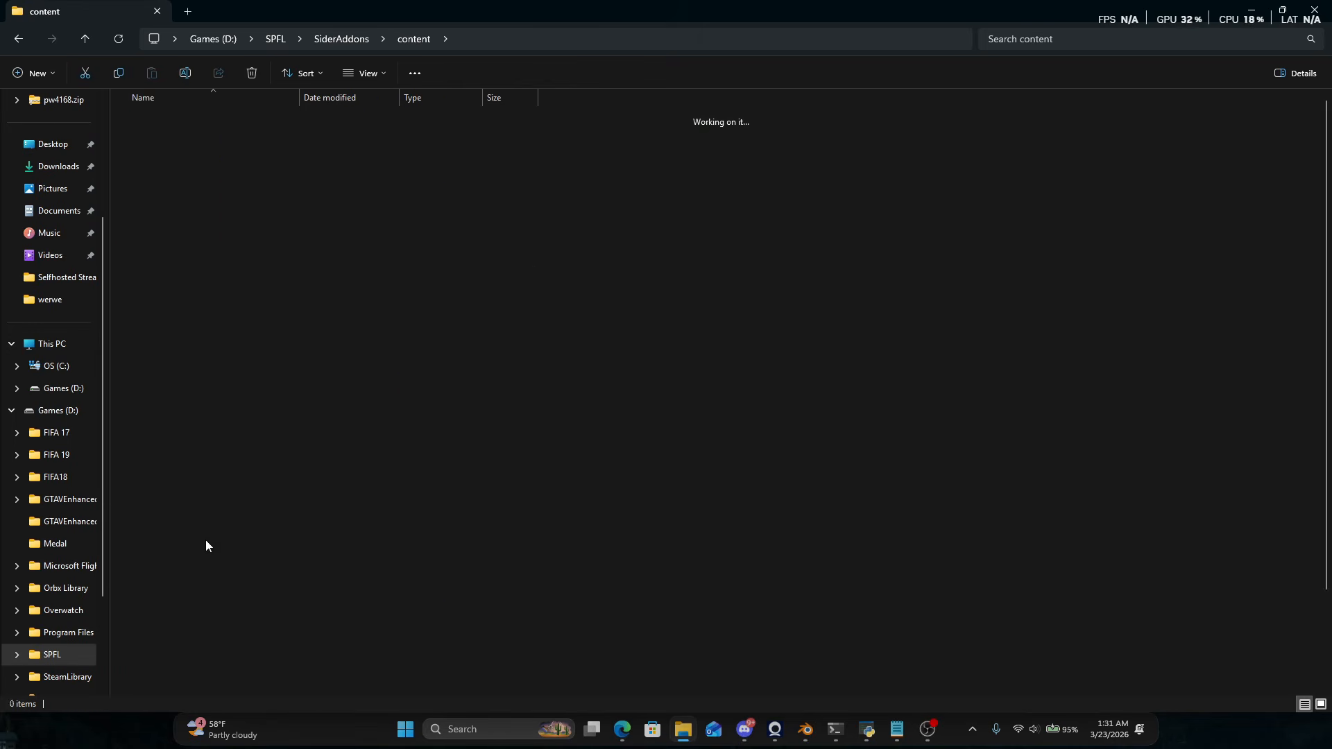
# Look through the stadiums list, open the Parc des Princes folder and go back to the list.
pyautogui.scroll(-3, 485, 274)
pyautogui.scroll(3, 451, 306)
pyautogui.scroll(-3, 582, 428)
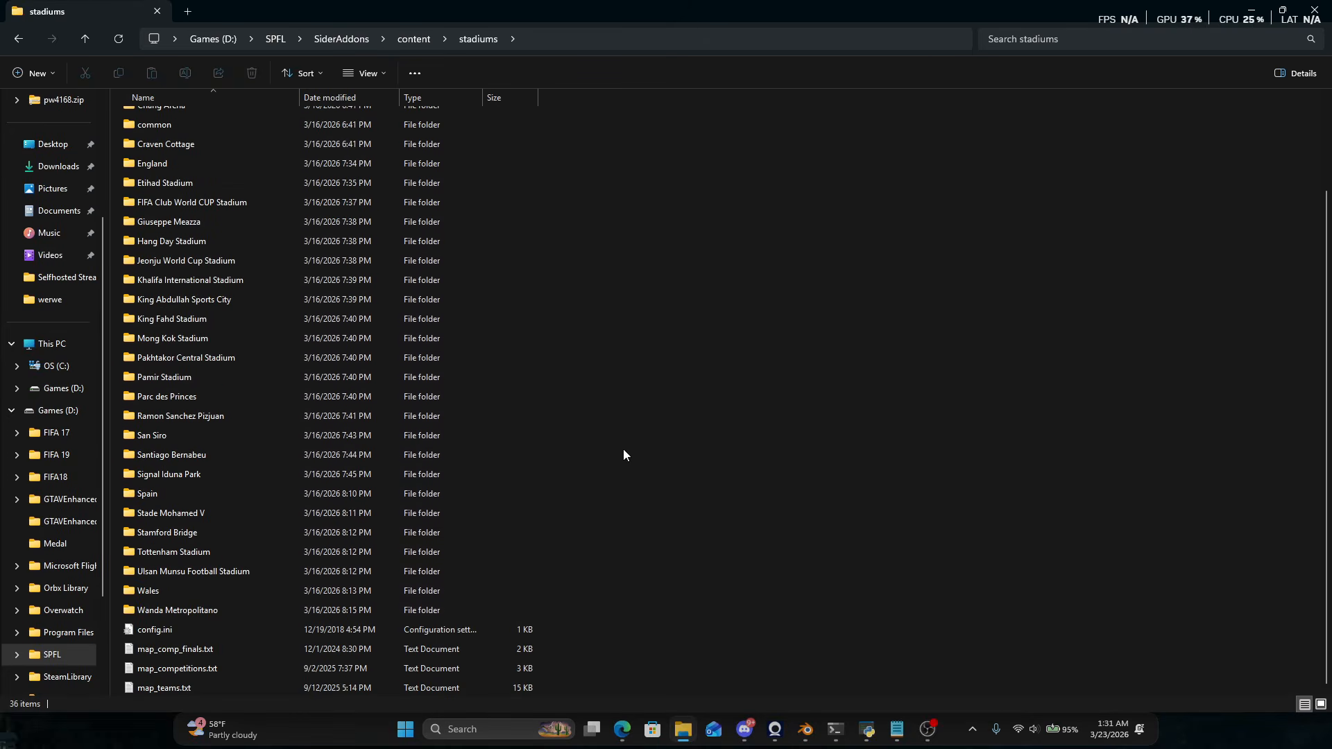
pyautogui.doubleClick(343, 397)
pyautogui.hotkey('alt', 'Left')
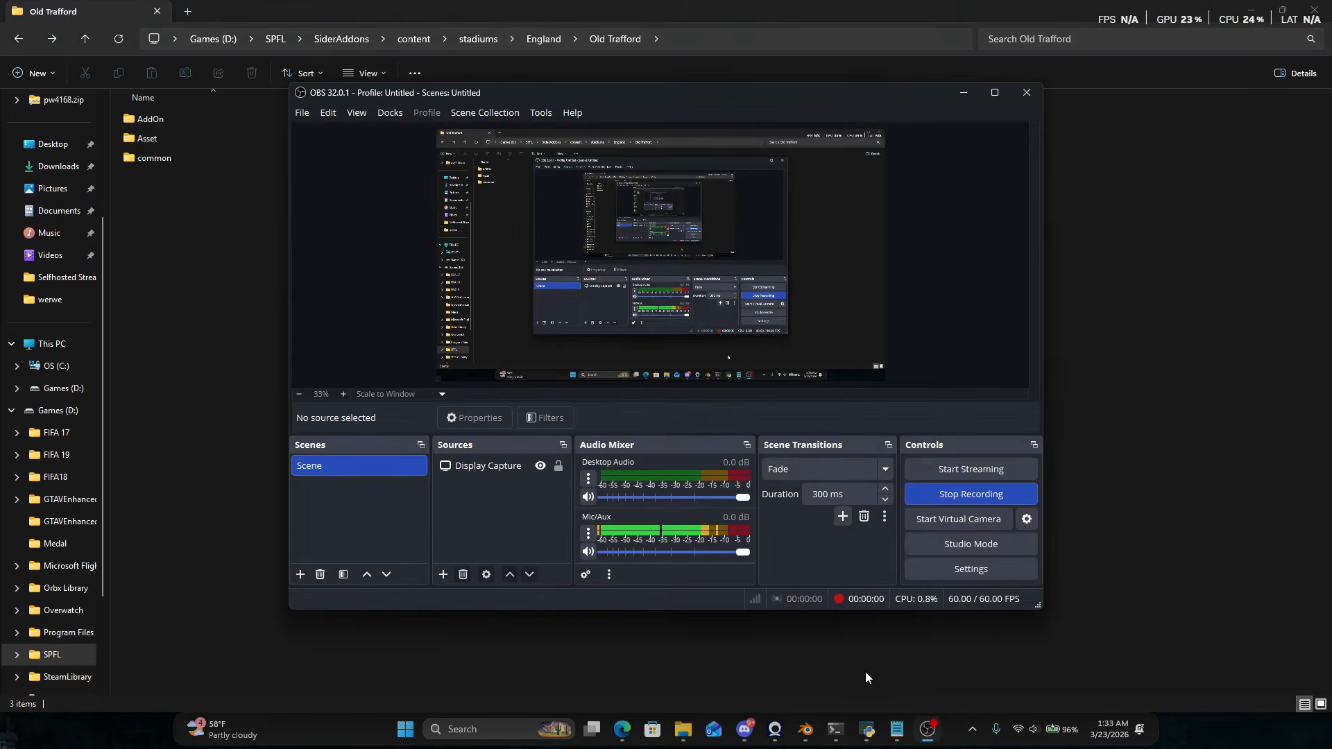
pyautogui.click(864, 669)
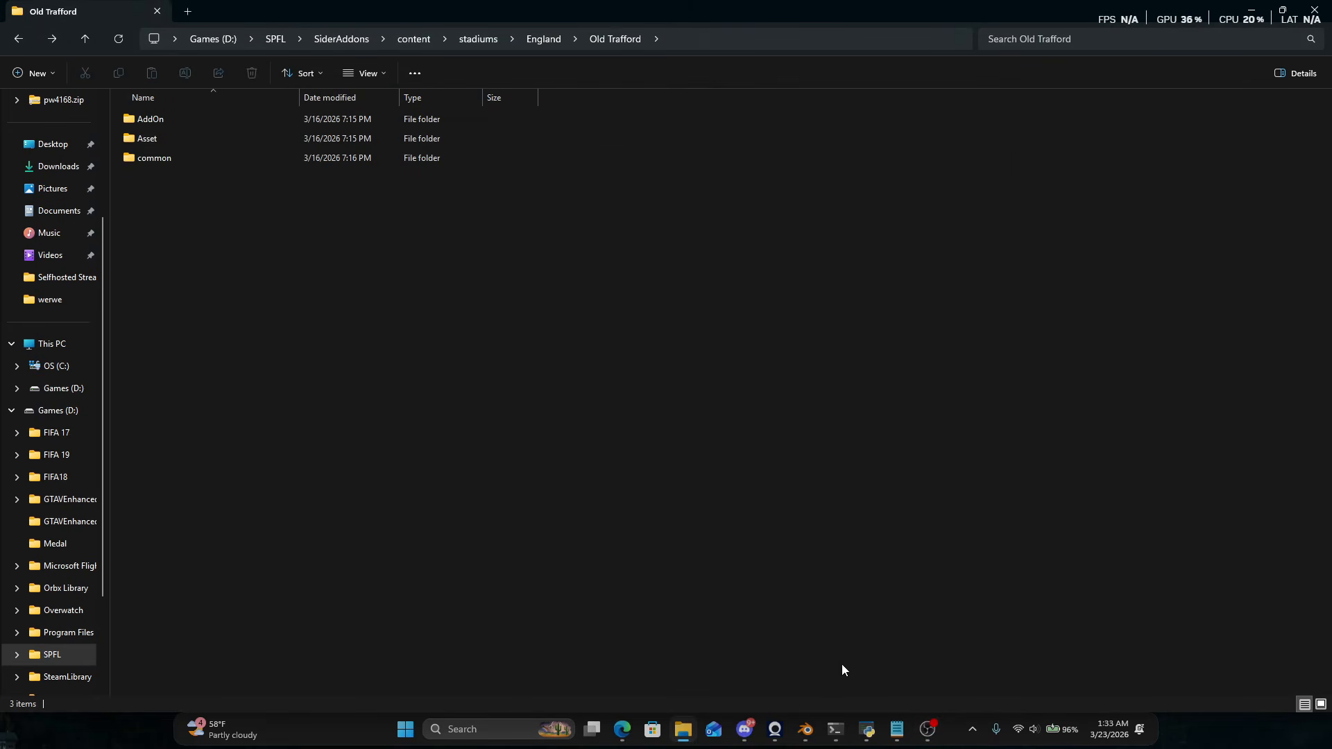
# Switch to Blender and start installing an add-on from disk, browsing to the Downloads folder.
pyautogui.click(805, 729)
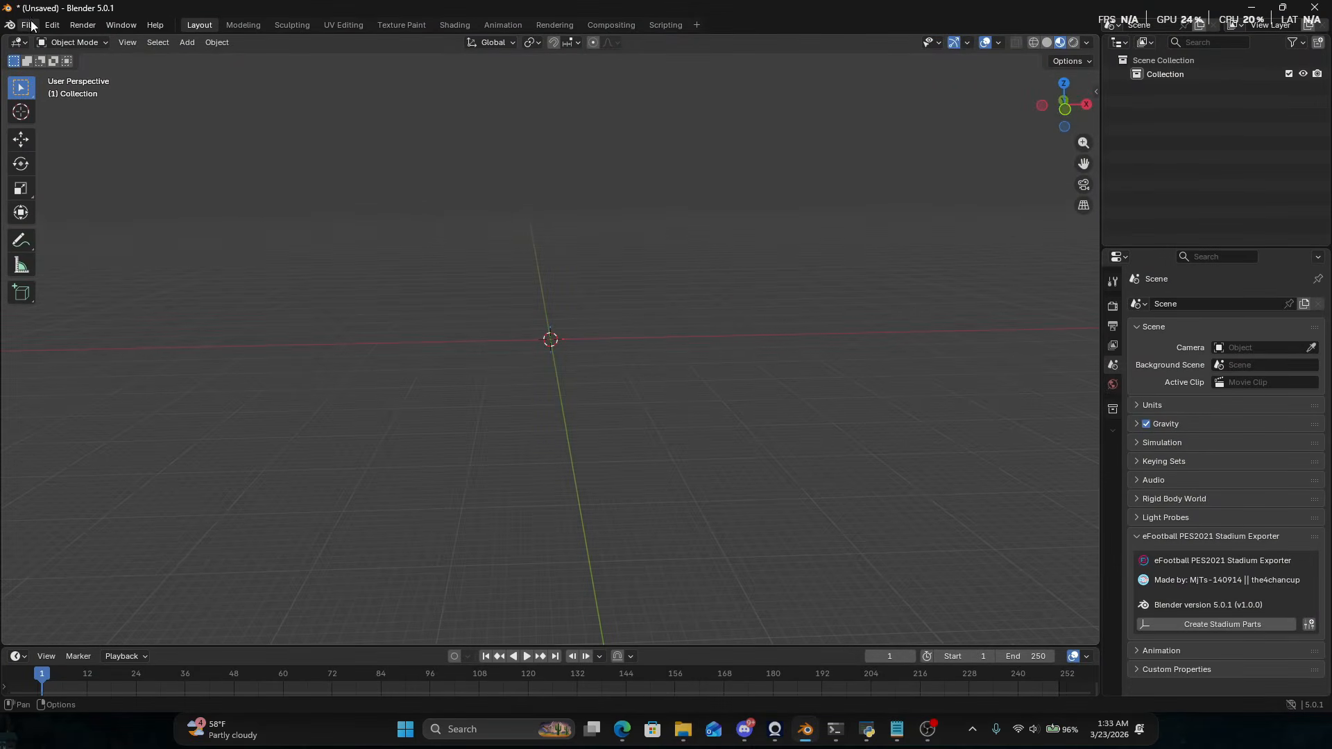
pyautogui.click(52, 25)
pyautogui.click(126, 203)
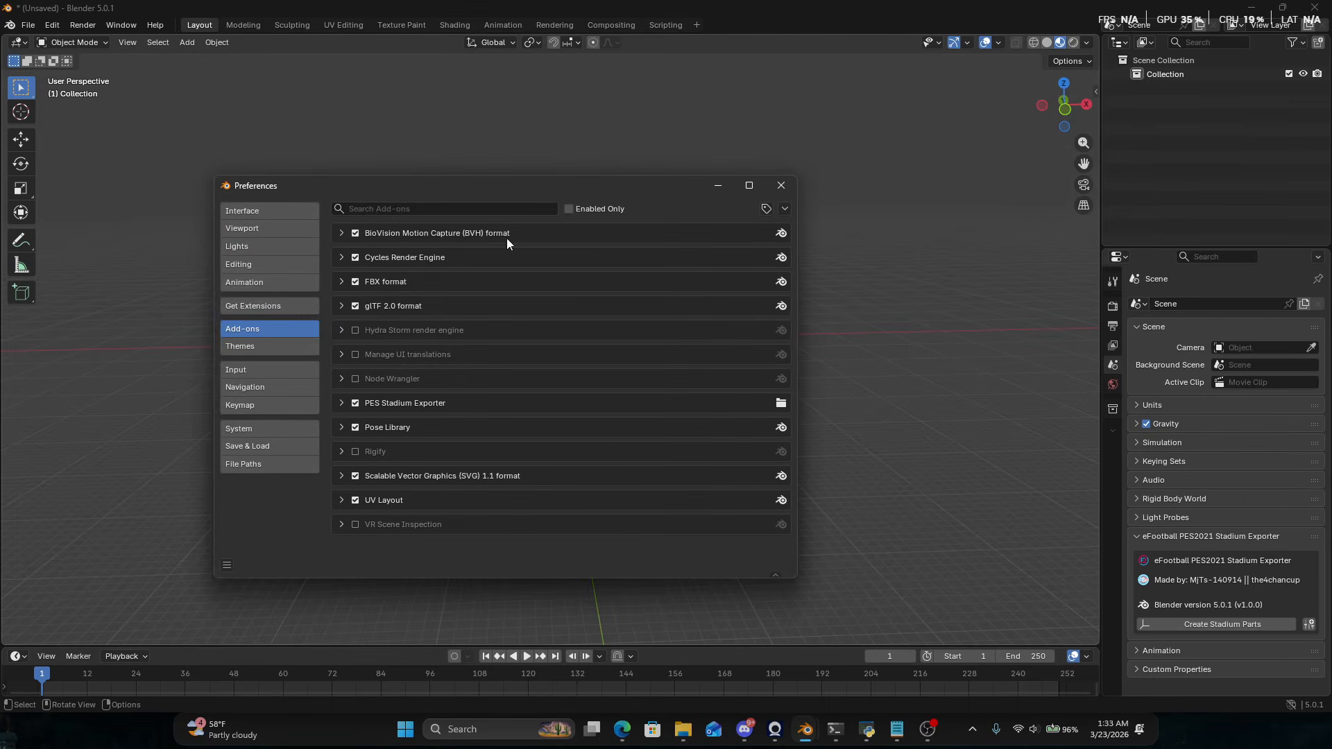
pyautogui.click(784, 210)
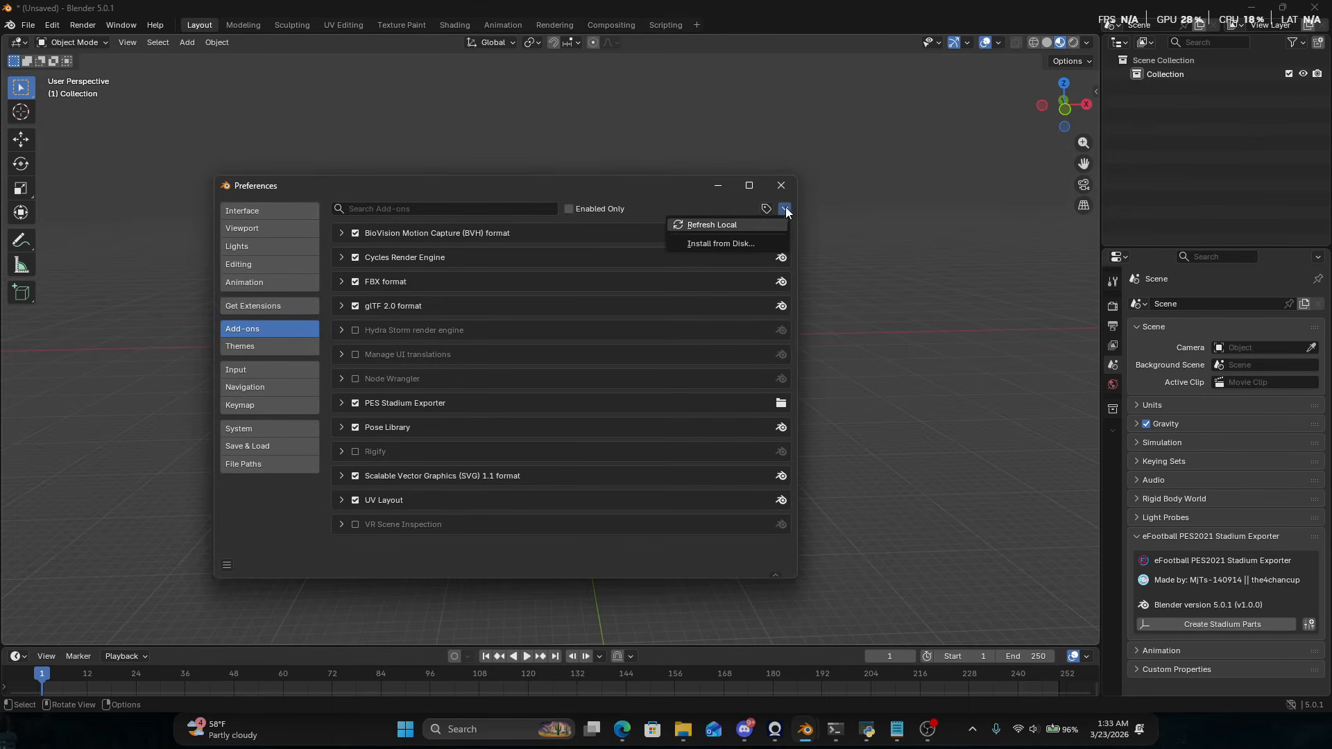
pyautogui.click(760, 241)
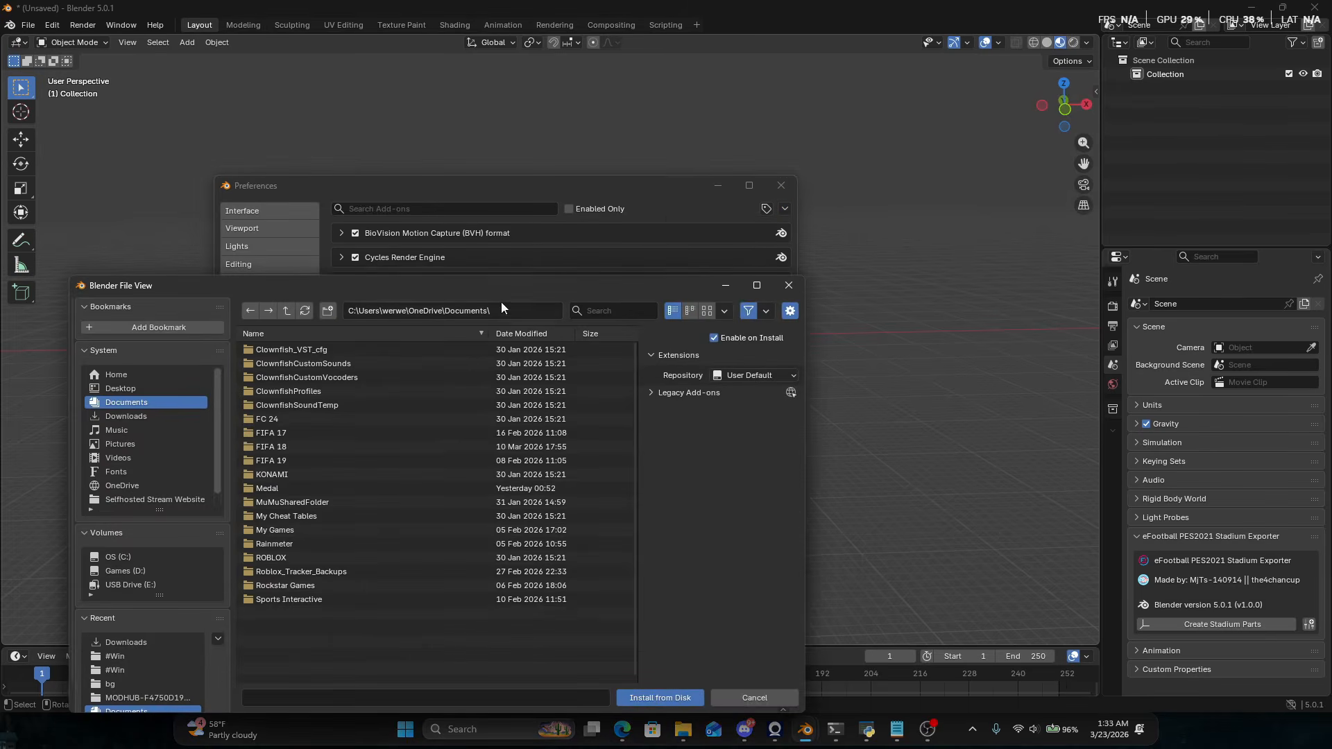
pyautogui.click(141, 415)
pyautogui.click(615, 311)
pyautogui.write('p')
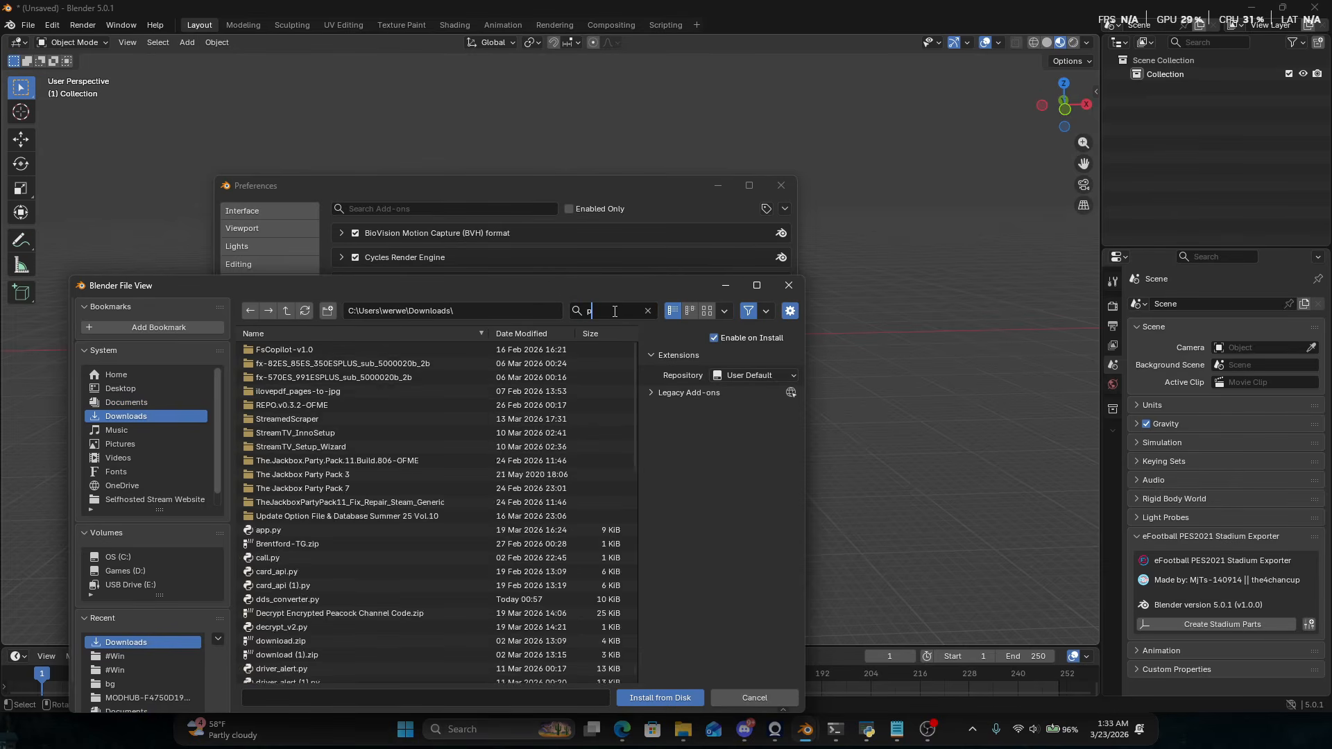
pyautogui.write('es')
pyautogui.press('BackSpace')
pyautogui.press('BackSpace')
pyautogui.press('BackSpace')
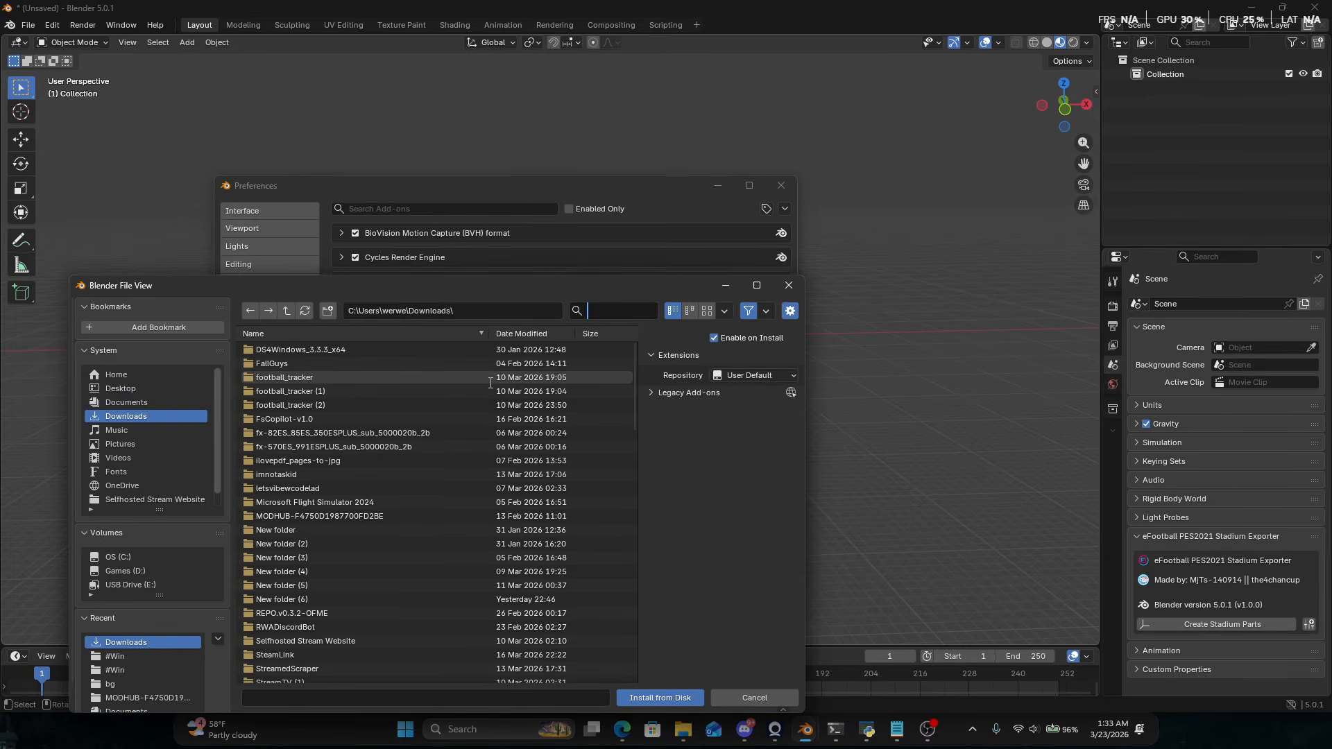
# Search for video, install PES_Stadium_Exporter_Blender_5.0_v1.0.zip from the Video folder, and close the preferences.
pyautogui.write('video')
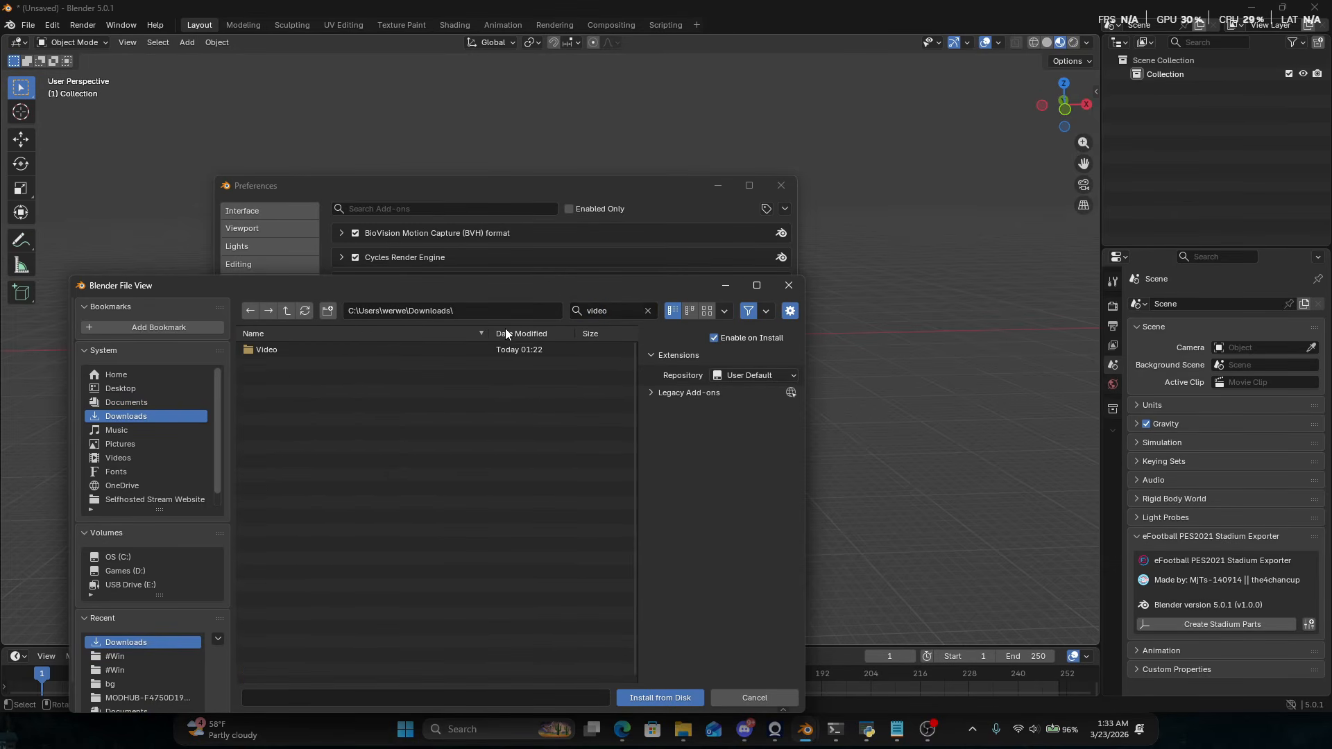
pyautogui.doubleClick(505, 348)
pyautogui.click(341, 363)
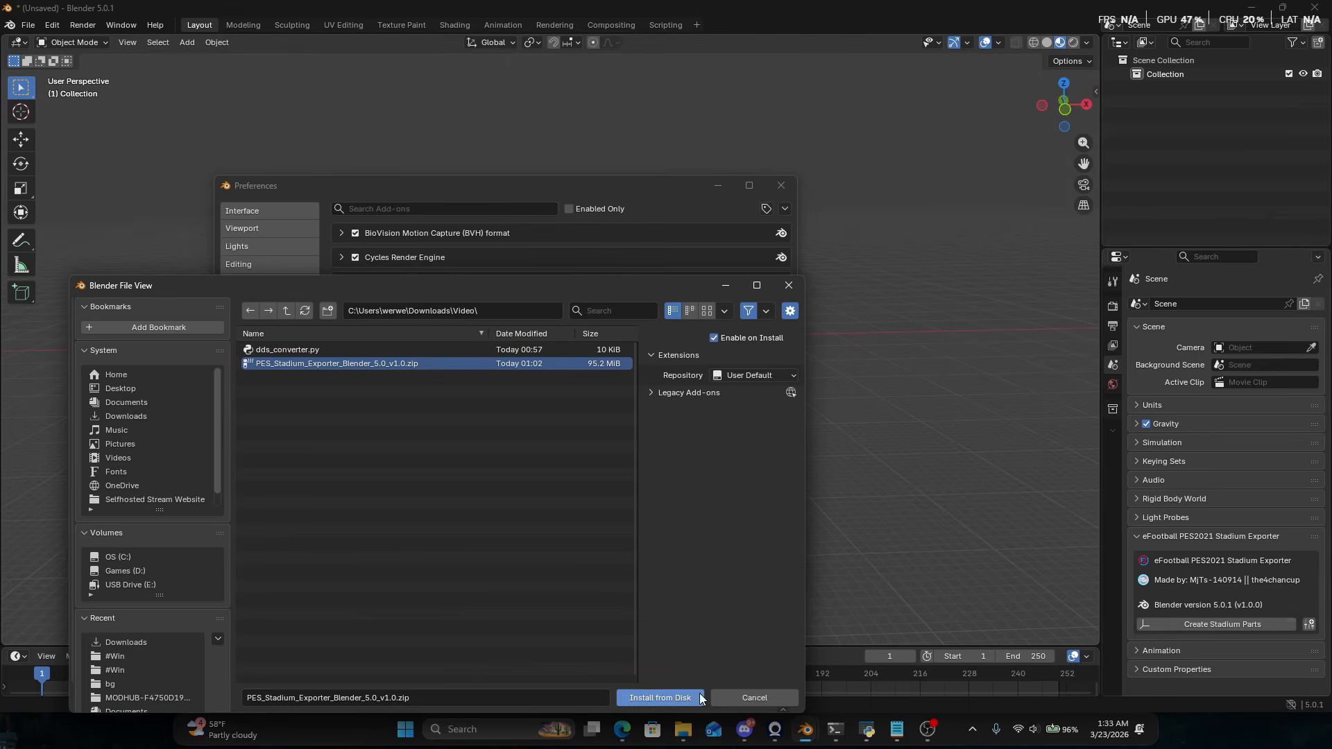
pyautogui.click(664, 695)
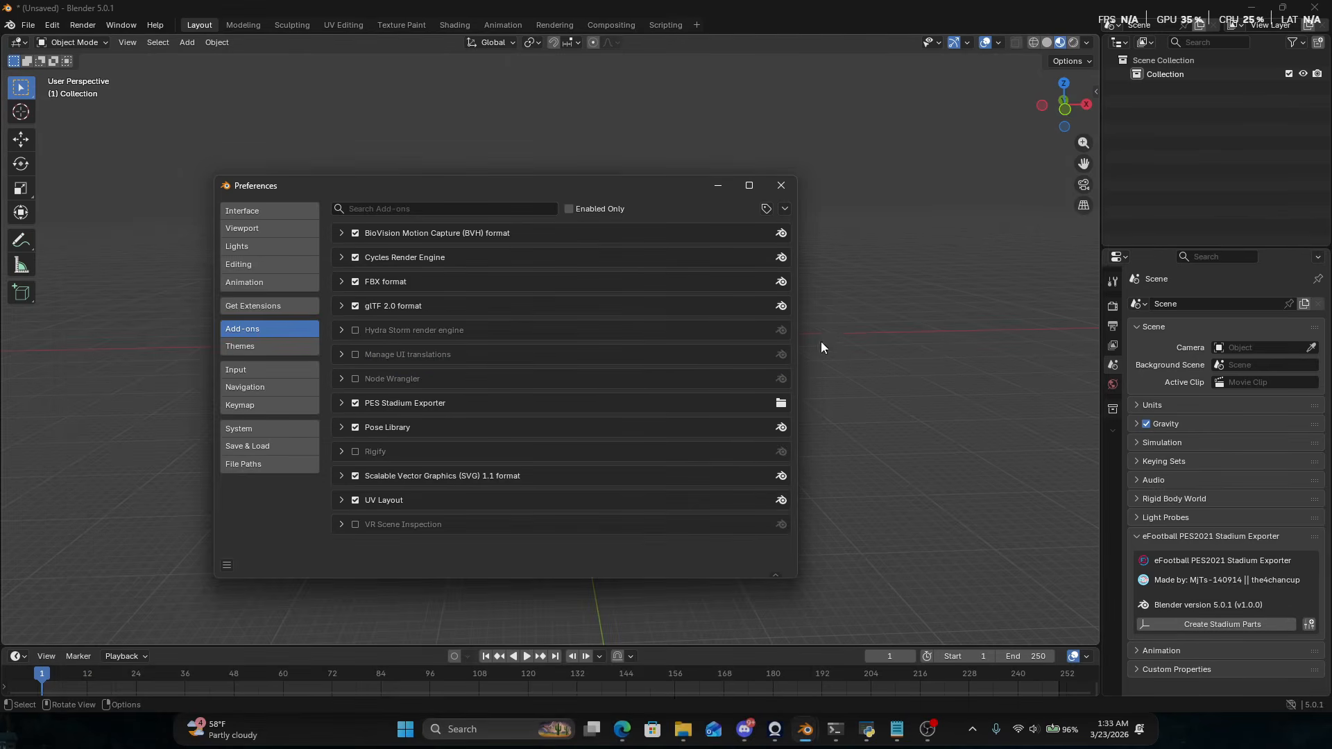
pyautogui.click(783, 186)
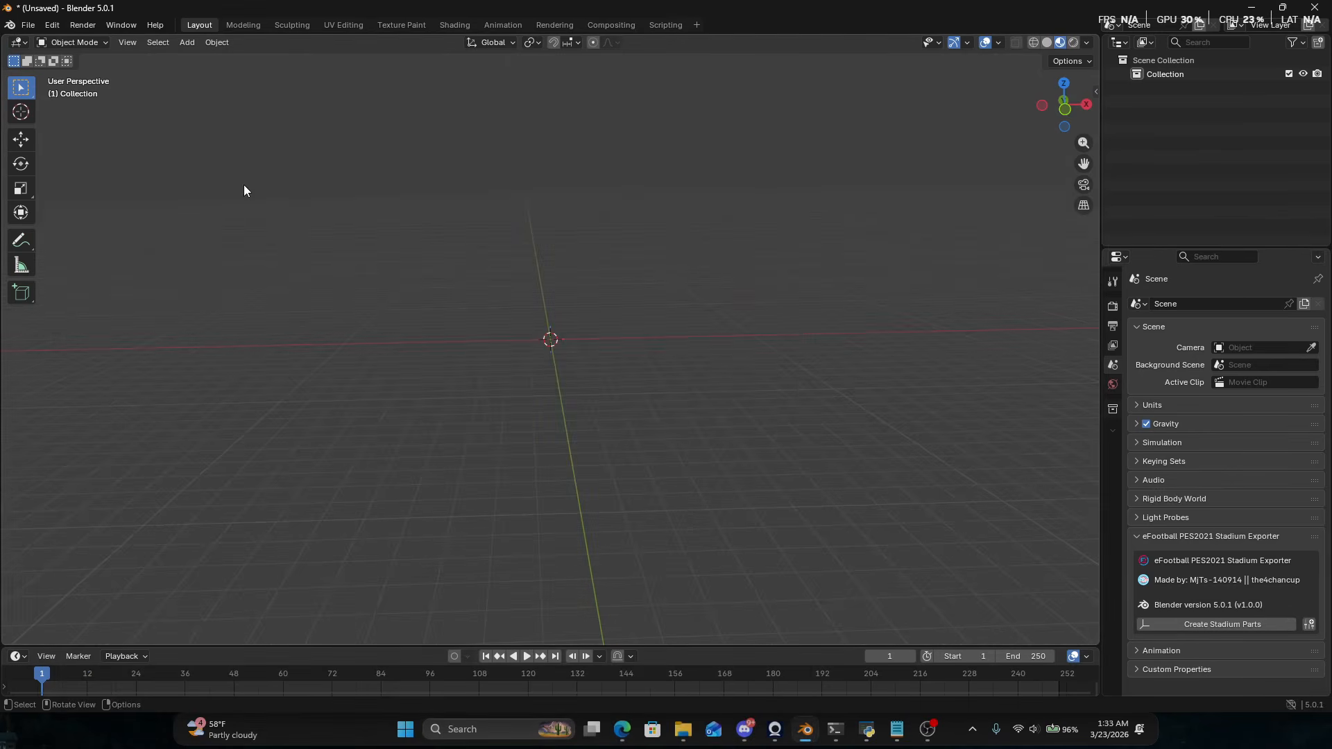
# Add a cube mesh to the empty scene and delete it.
pyautogui.click(191, 42)
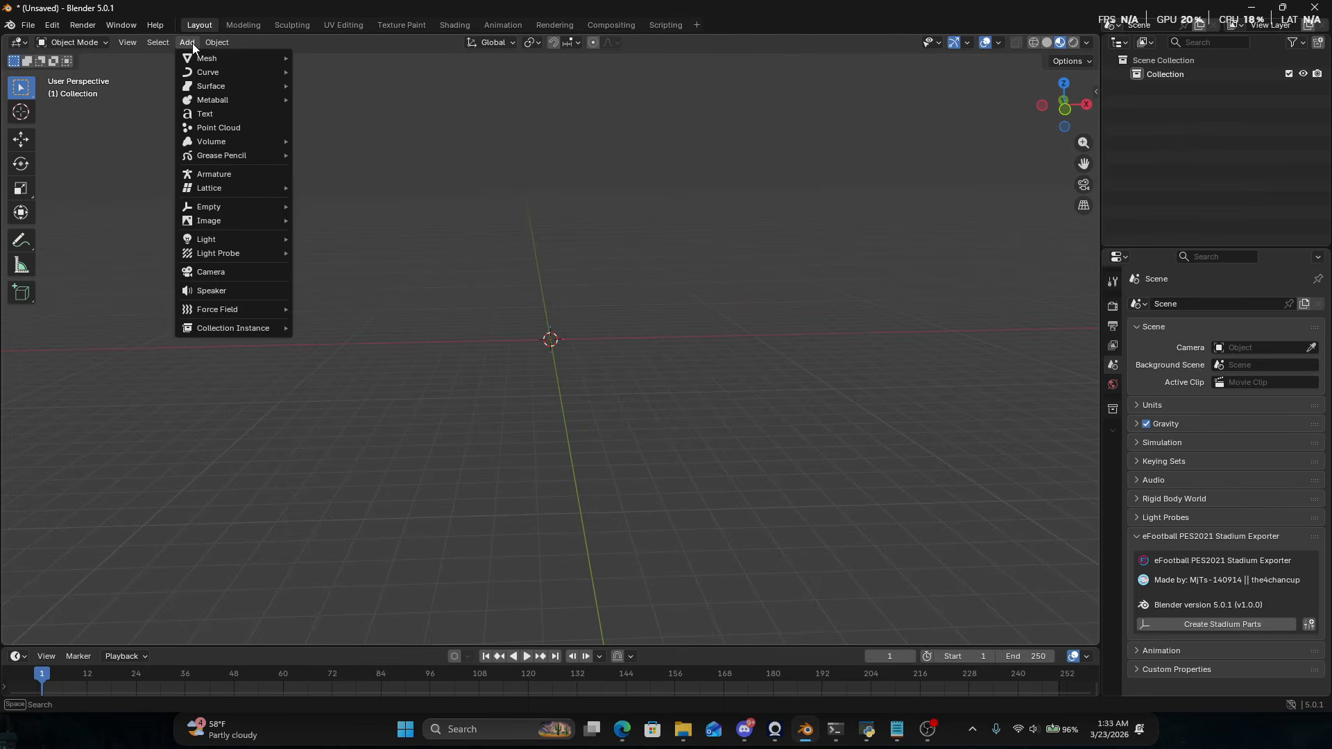
pyautogui.moveTo(241, 62)
pyautogui.click(324, 71)
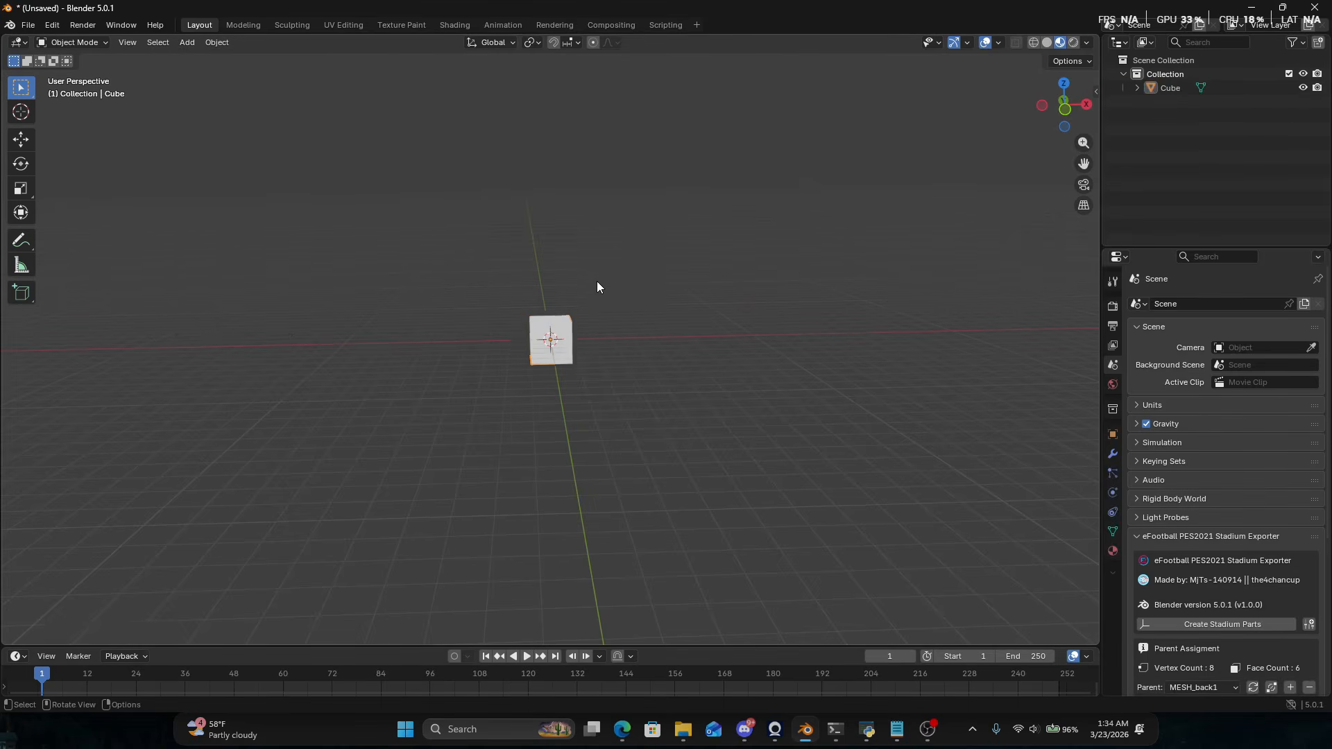
pyautogui.moveTo(560, 351); pyautogui.dragTo(381, 229)
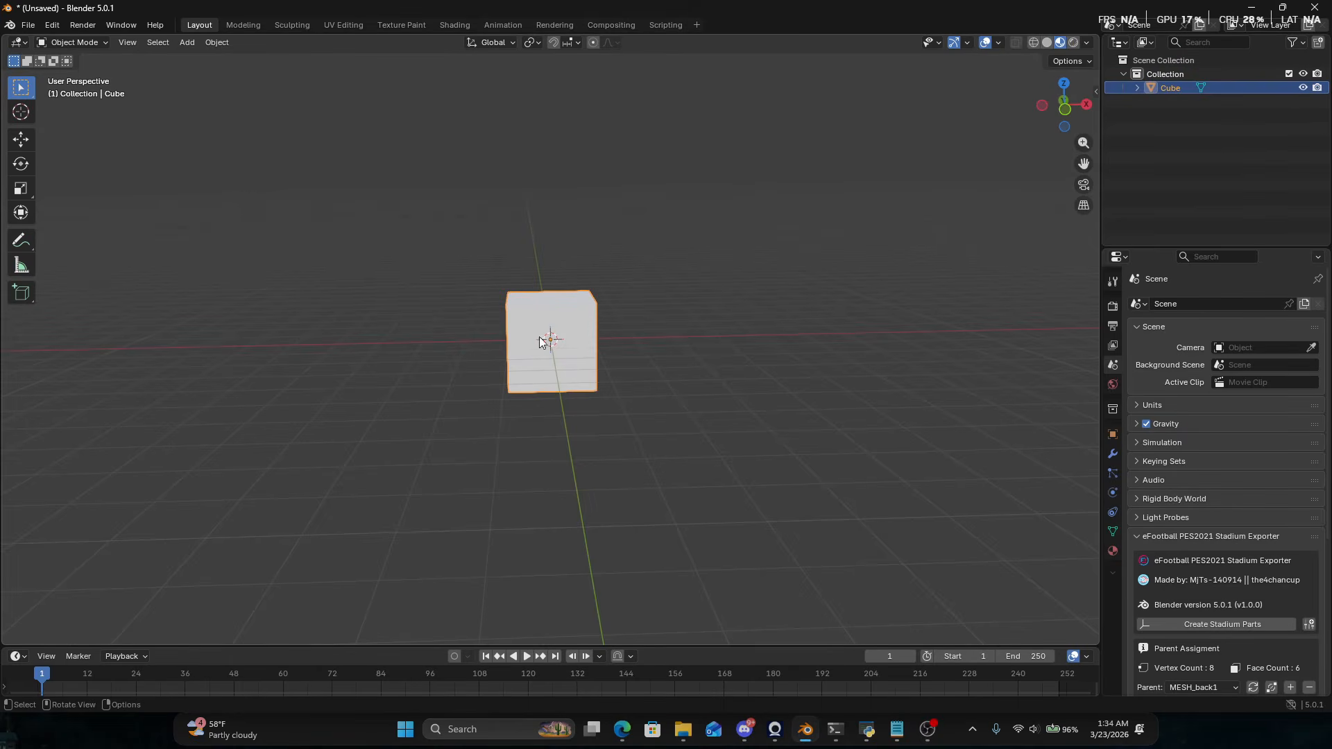
pyautogui.press('Delete')
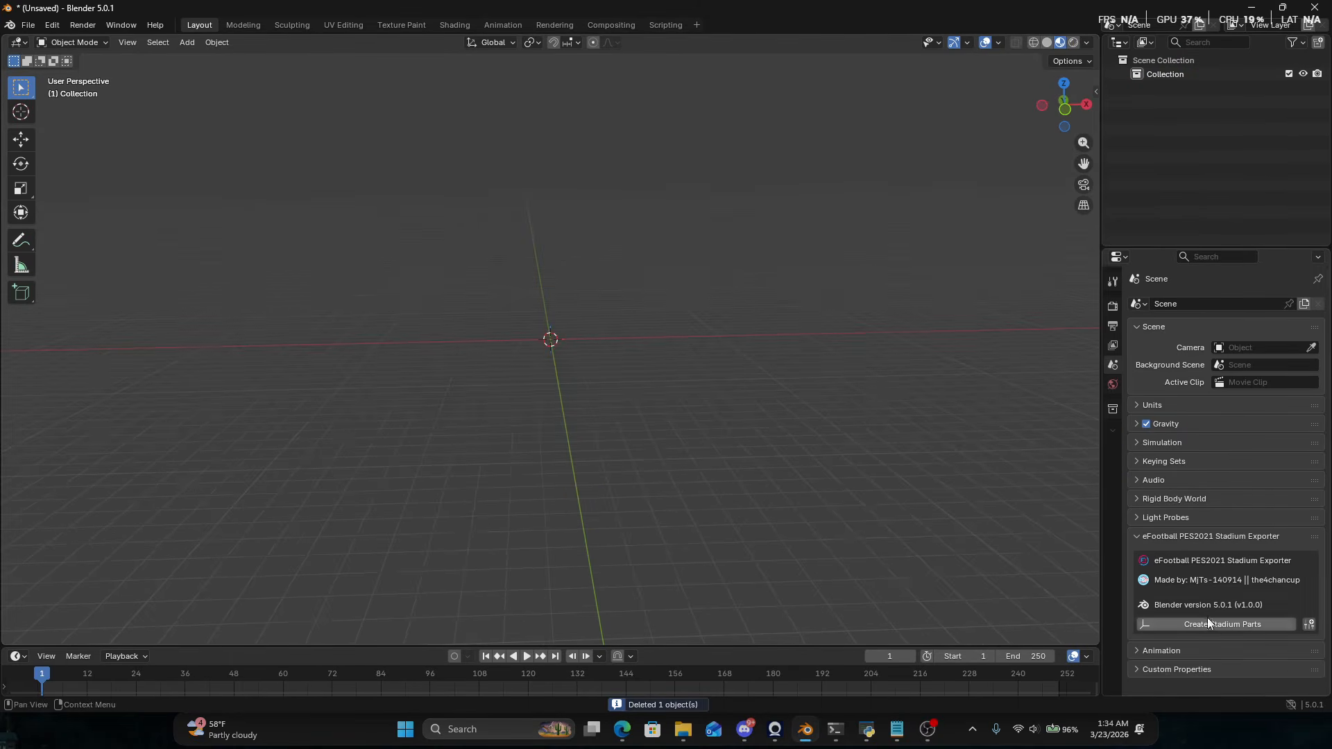
pyautogui.hotkey('ctrl', 'z')
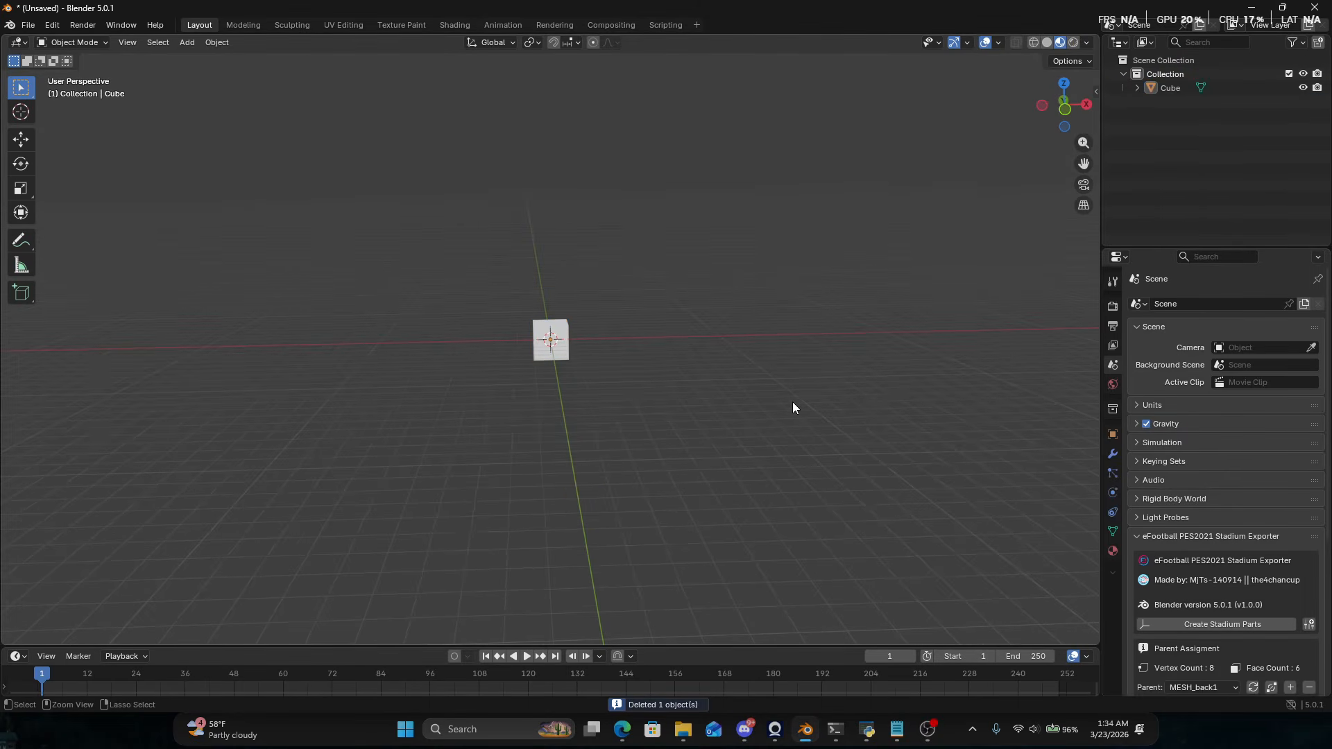
pyautogui.press('Delete')
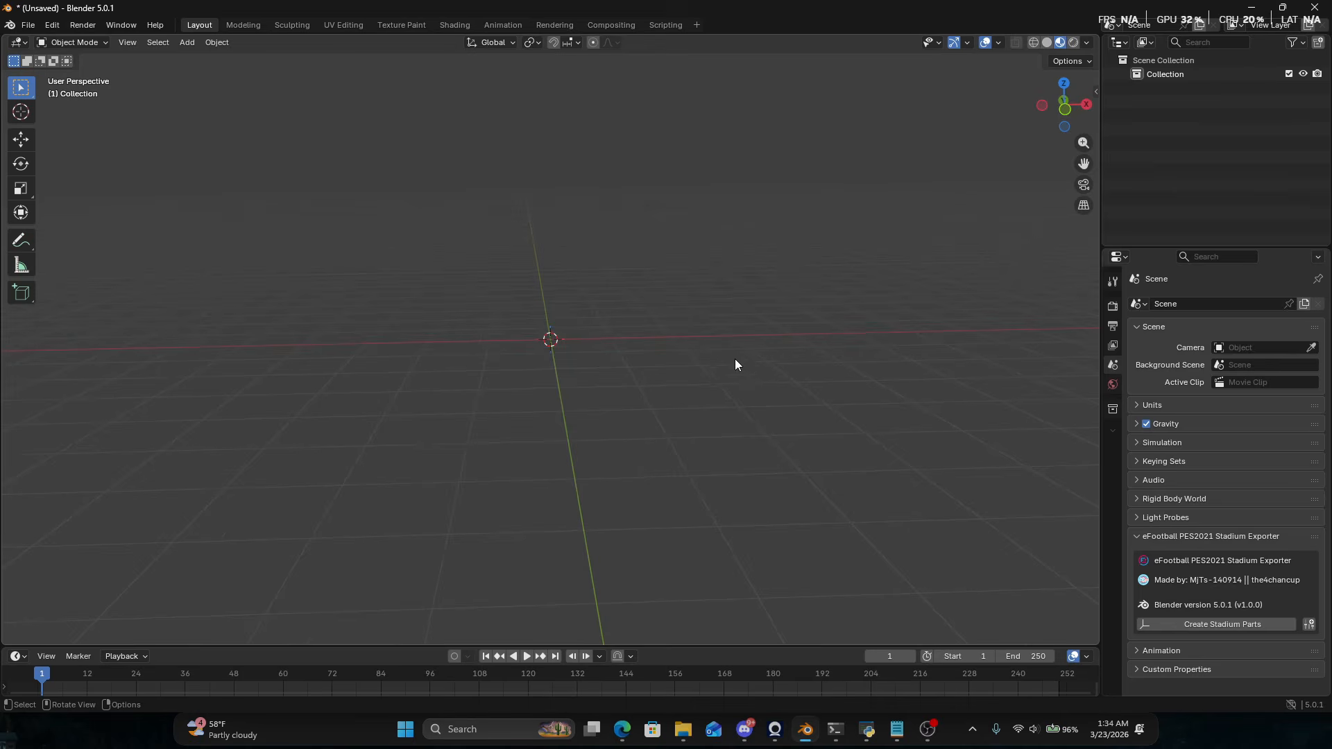
# Create the stadium parts with the eFootball PES2021 Stadium Exporter.
pyautogui.moveTo(615, 383); pyautogui.dragTo(505, 317)
pyautogui.moveTo(571, 362); pyautogui.dragTo(503, 299)
pyautogui.moveTo(563, 372); pyautogui.dragTo(513, 335)
pyautogui.moveTo(576, 351); pyautogui.dragTo(504, 310)
pyautogui.moveTo(623, 405); pyautogui.dragTo(459, 267)
pyautogui.click(1246, 622)
# Examine the generated pitch in the viewport from several angles.
pyautogui.scroll(6, 417, 321)
pyautogui.moveTo(721, 480); pyautogui.dragTo(290, 217)
pyautogui.click(516, 217)
pyautogui.scroll(1, 714, 322)
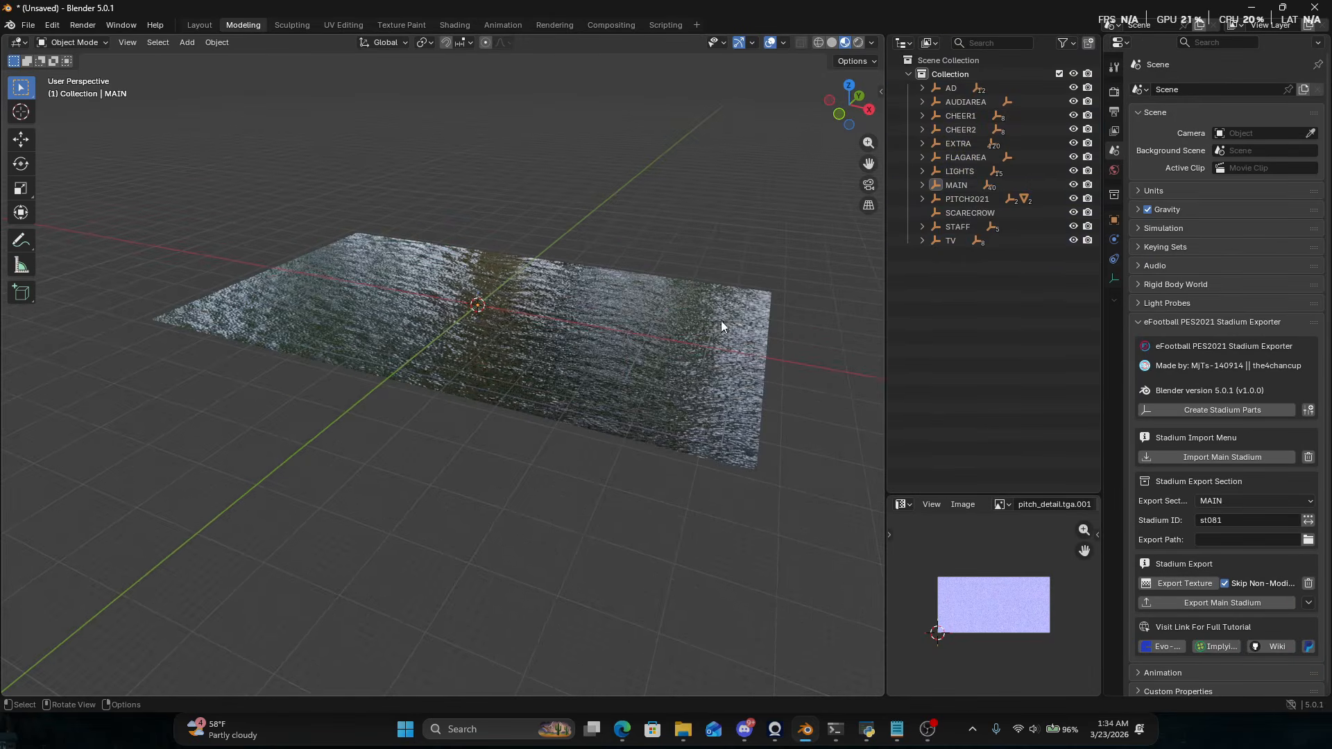
pyautogui.scroll(-3, 779, 306)
pyautogui.moveTo(839, 94)
pyautogui.mouseDown()
pyautogui.moveTo(850, 77)
pyautogui.moveTo(836, 84)
pyautogui.mouseUp()
pyautogui.moveTo(802, 469); pyautogui.dragTo(365, 222)
pyautogui.click(451, 161)
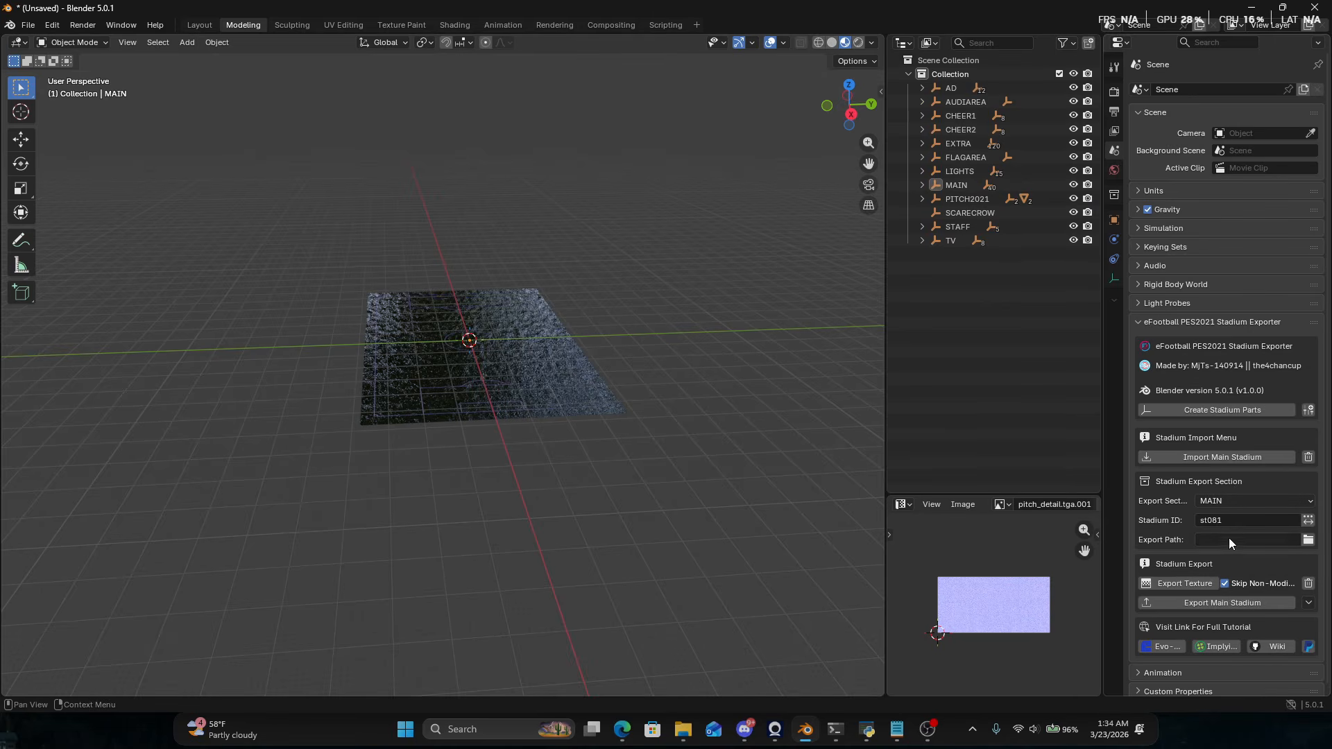
# Set the stadium export path to D:\SPFL\SiderAddons\content\stadiums\England\Old Trafford, copying the path from File Explorer.
pyautogui.click(1307, 543)
pyautogui.click(687, 731)
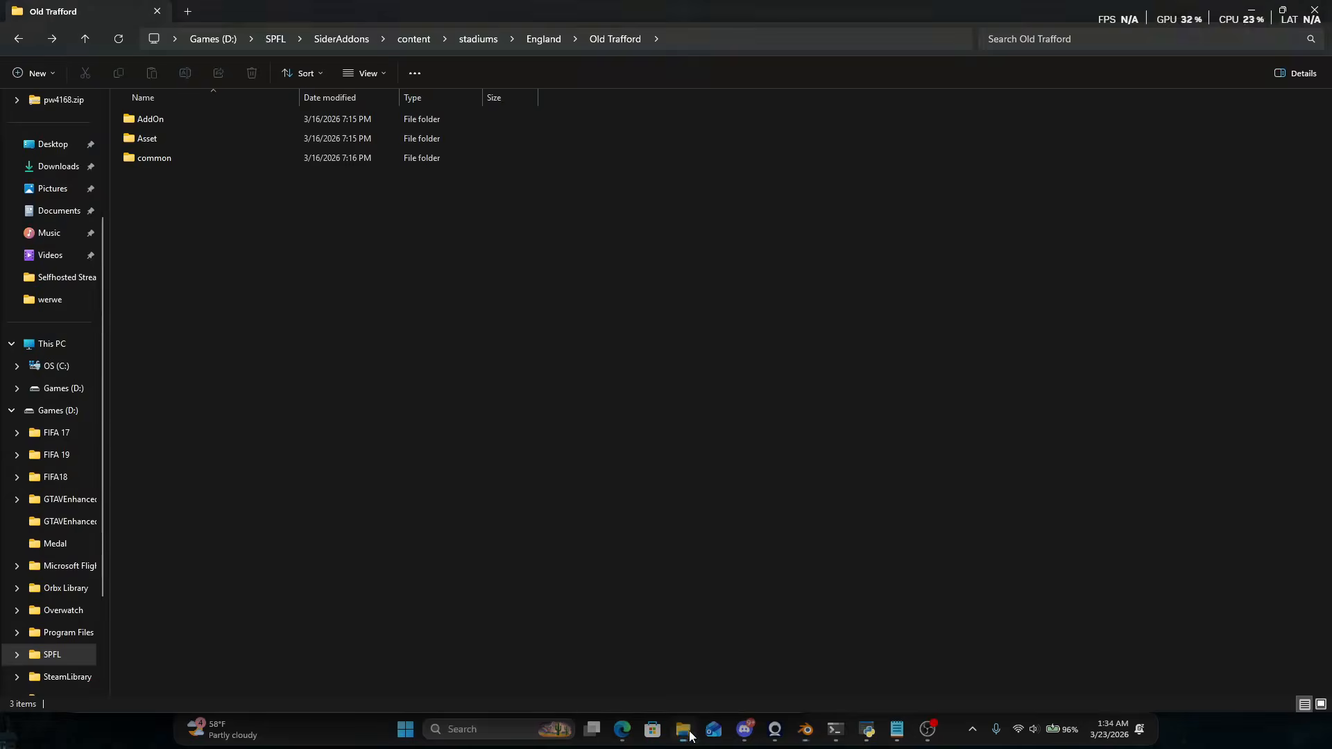
pyautogui.click(719, 39)
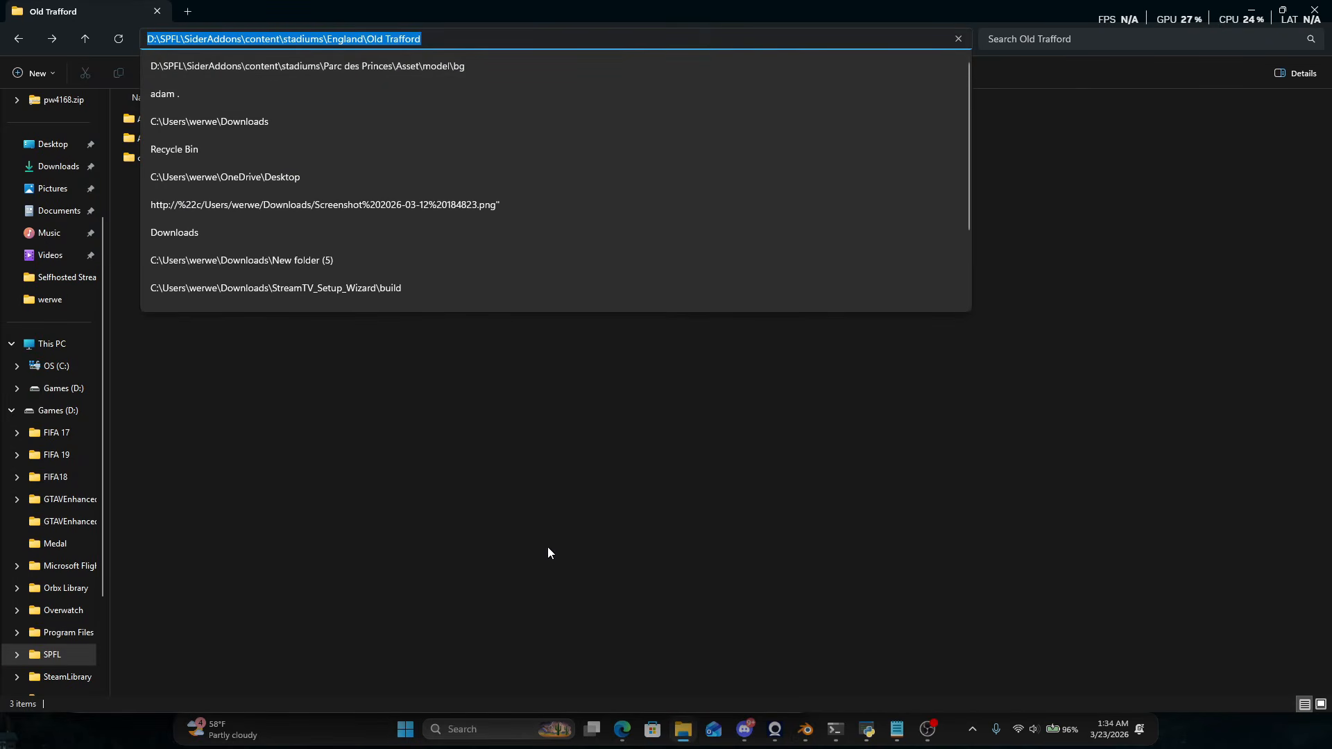
pyautogui.hotkey('ctrl', 'c')
pyautogui.hotkey('alt', 'Tab')
pyautogui.click(547, 310)
pyautogui.hotkey('ctrl', 'v')
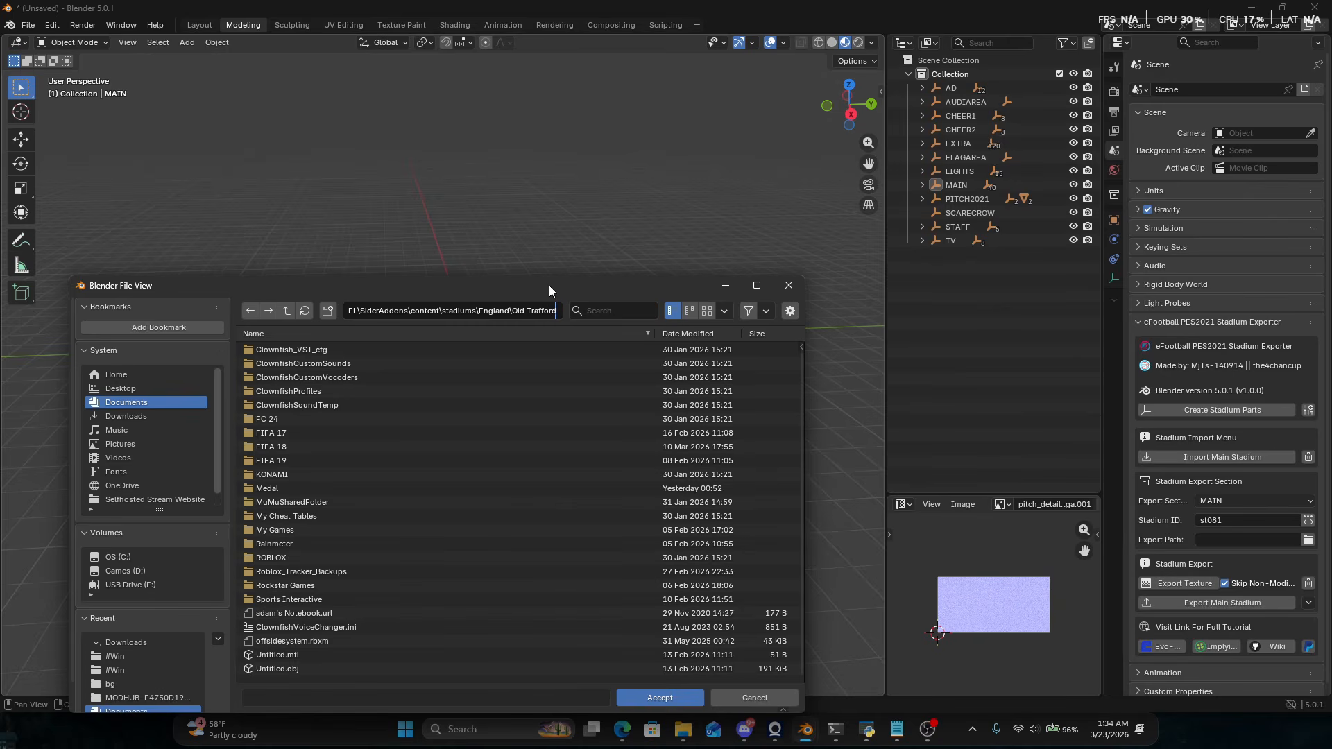
pyautogui.press('Return')
pyautogui.press('Return')
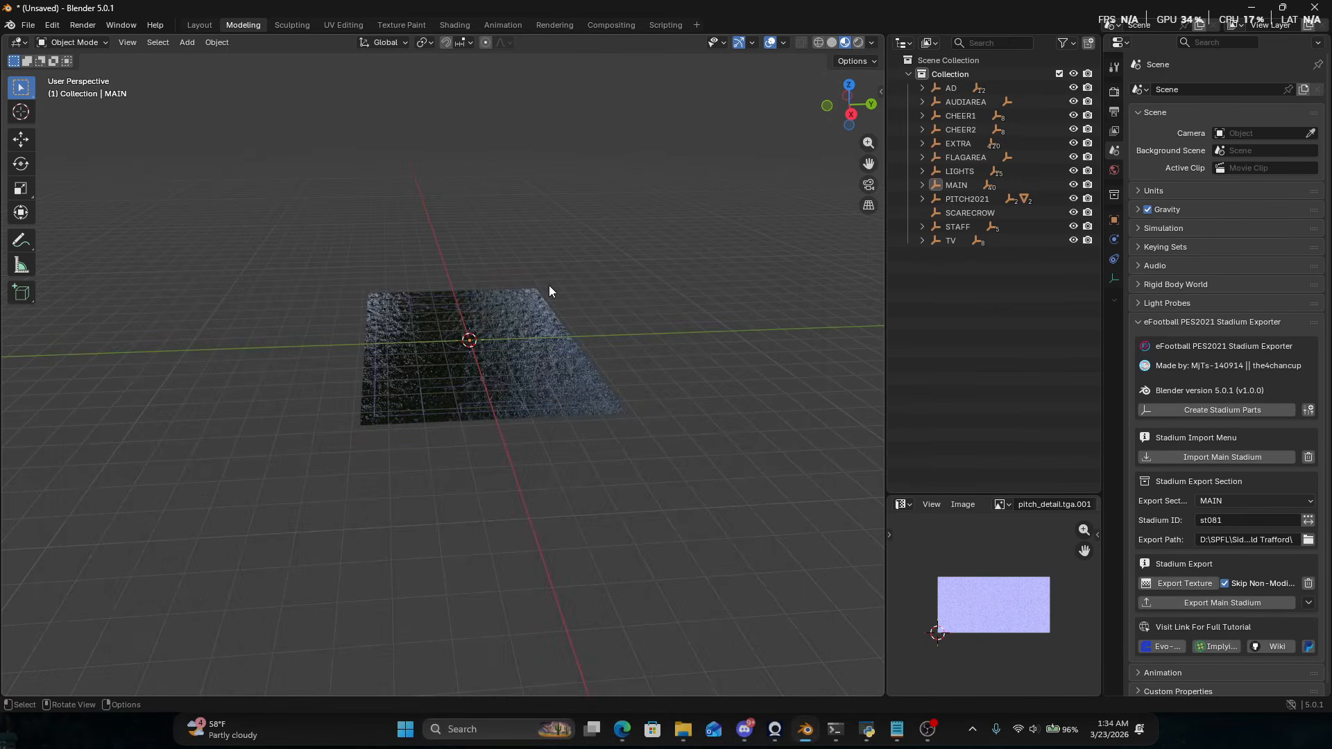
# Browse the export path from the Old Trafford folder into its Asset\model\bg subfolder.
pyautogui.click(1307, 540)
pyautogui.click(507, 310)
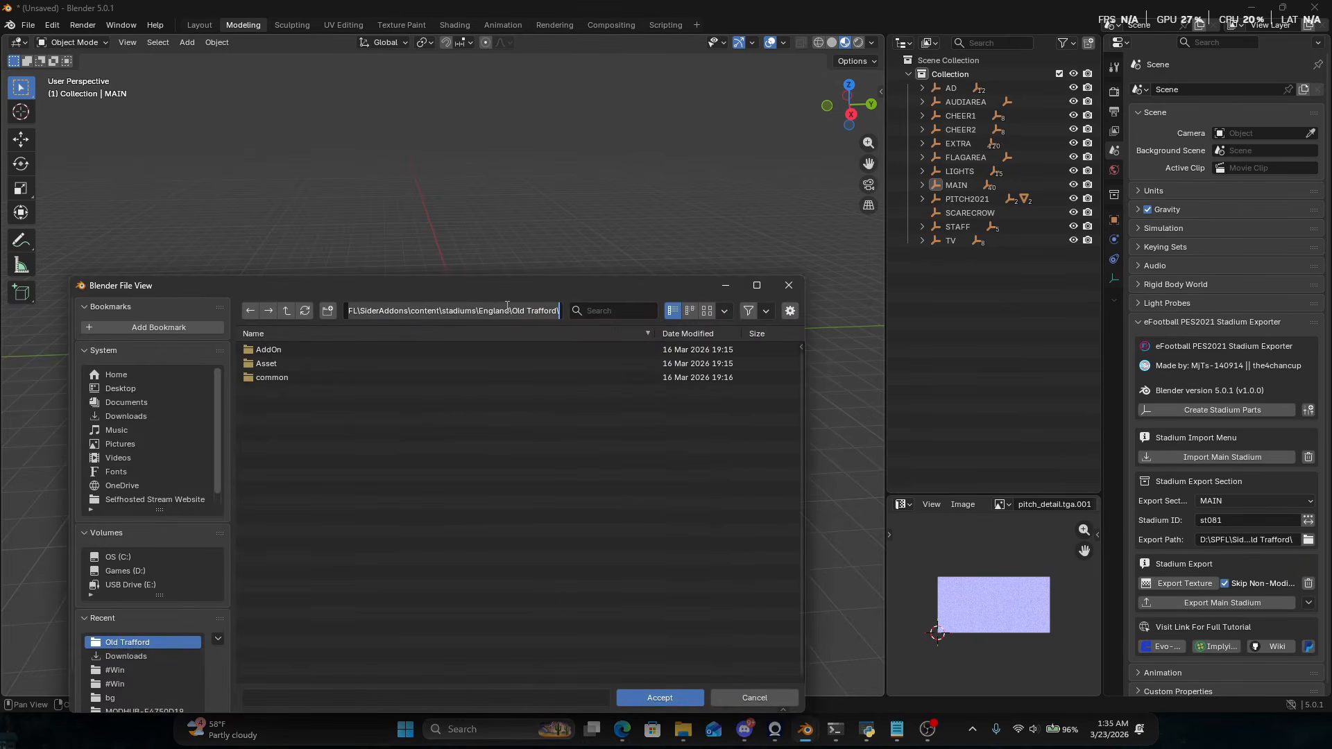
pyautogui.press('Return')
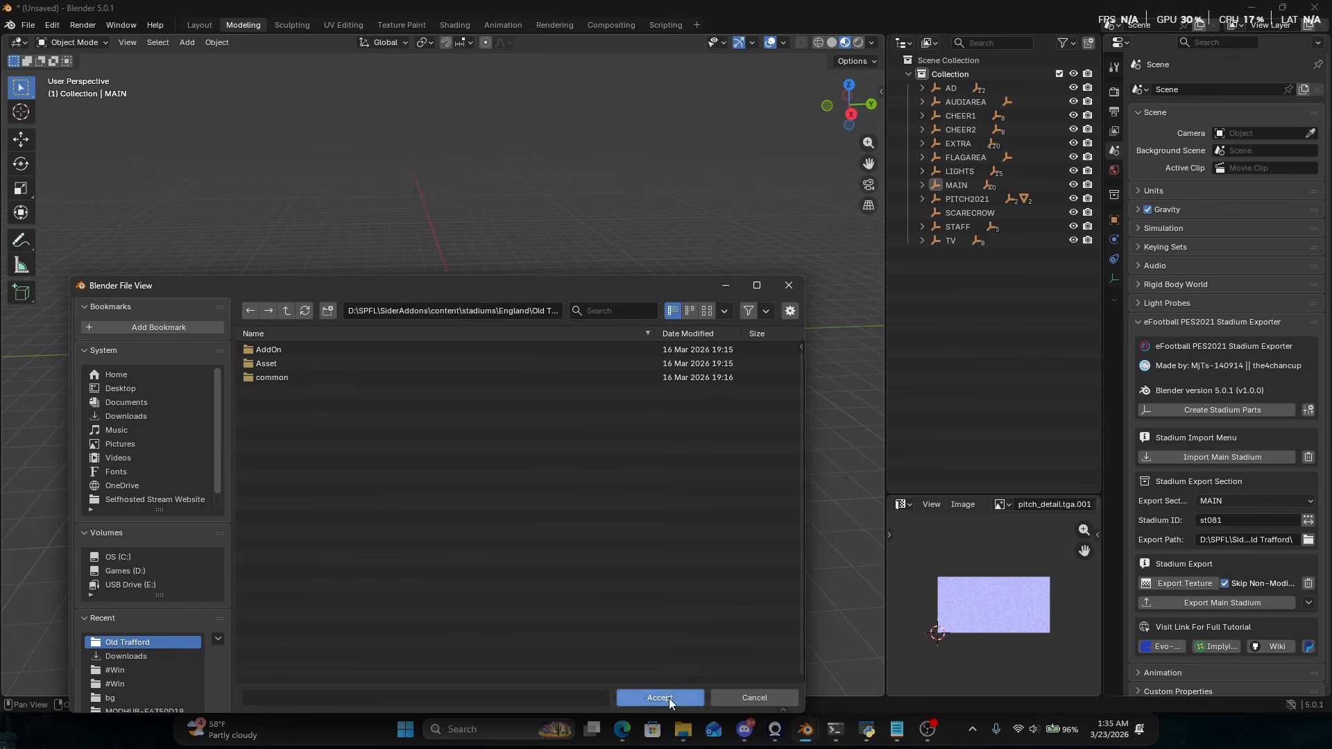
pyautogui.doubleClick(320, 366)
pyautogui.doubleClick(294, 354)
pyautogui.doubleClick(294, 353)
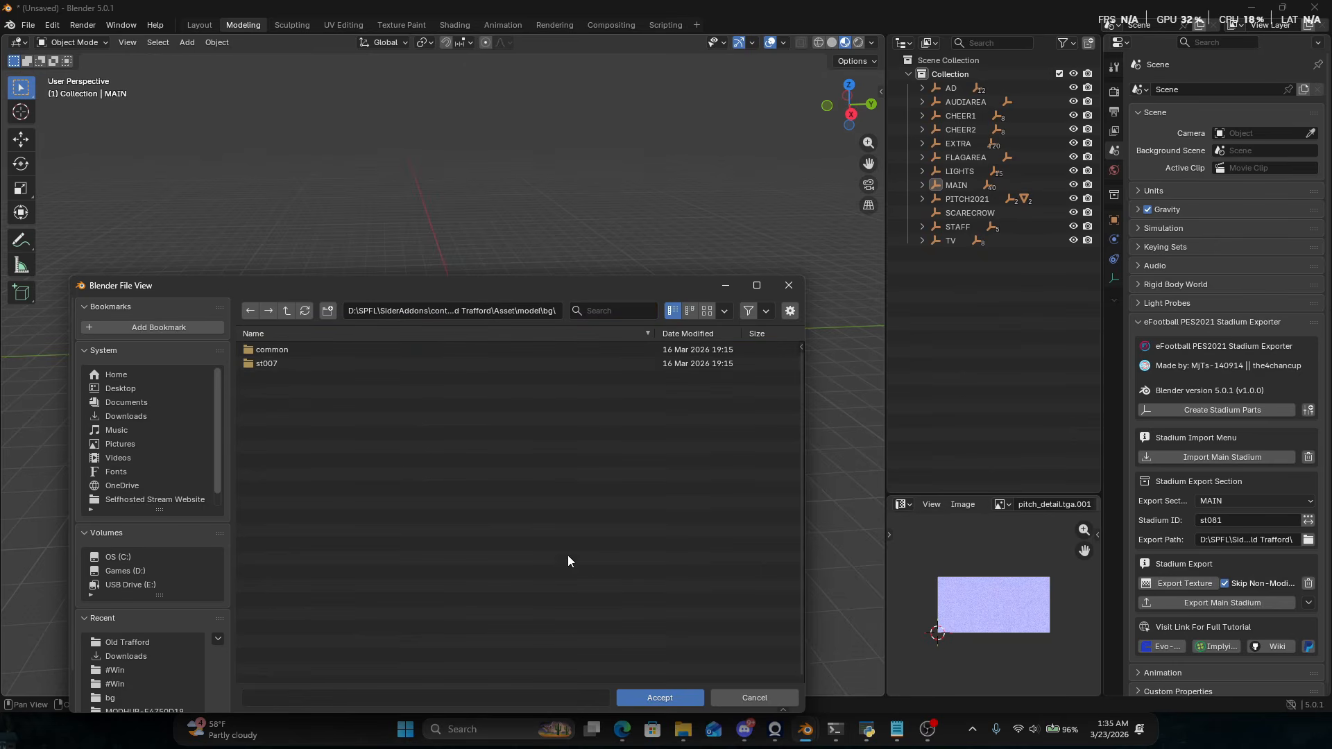
# Set the stadium ID to st007, matching the stadium's folder name, and accept Asset\model\bg as the export path.
pyautogui.click(1191, 521)
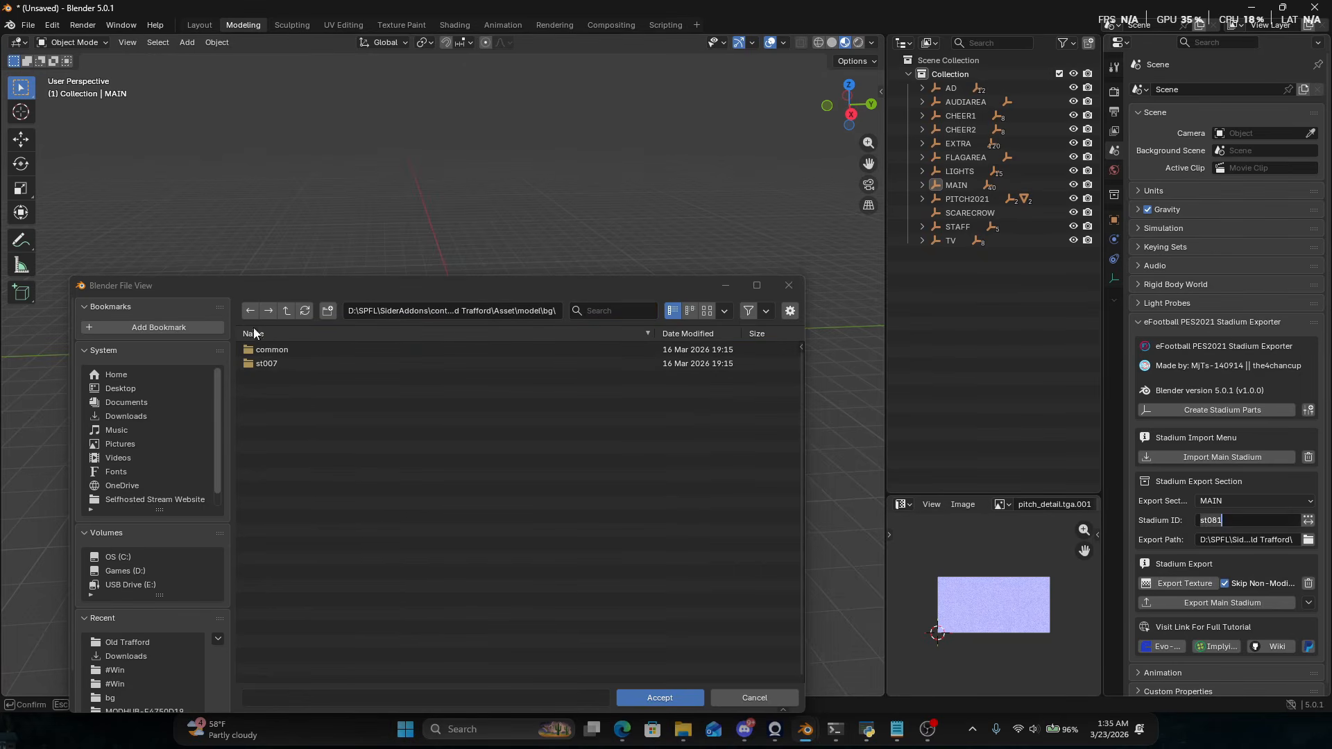
pyautogui.click(270, 363)
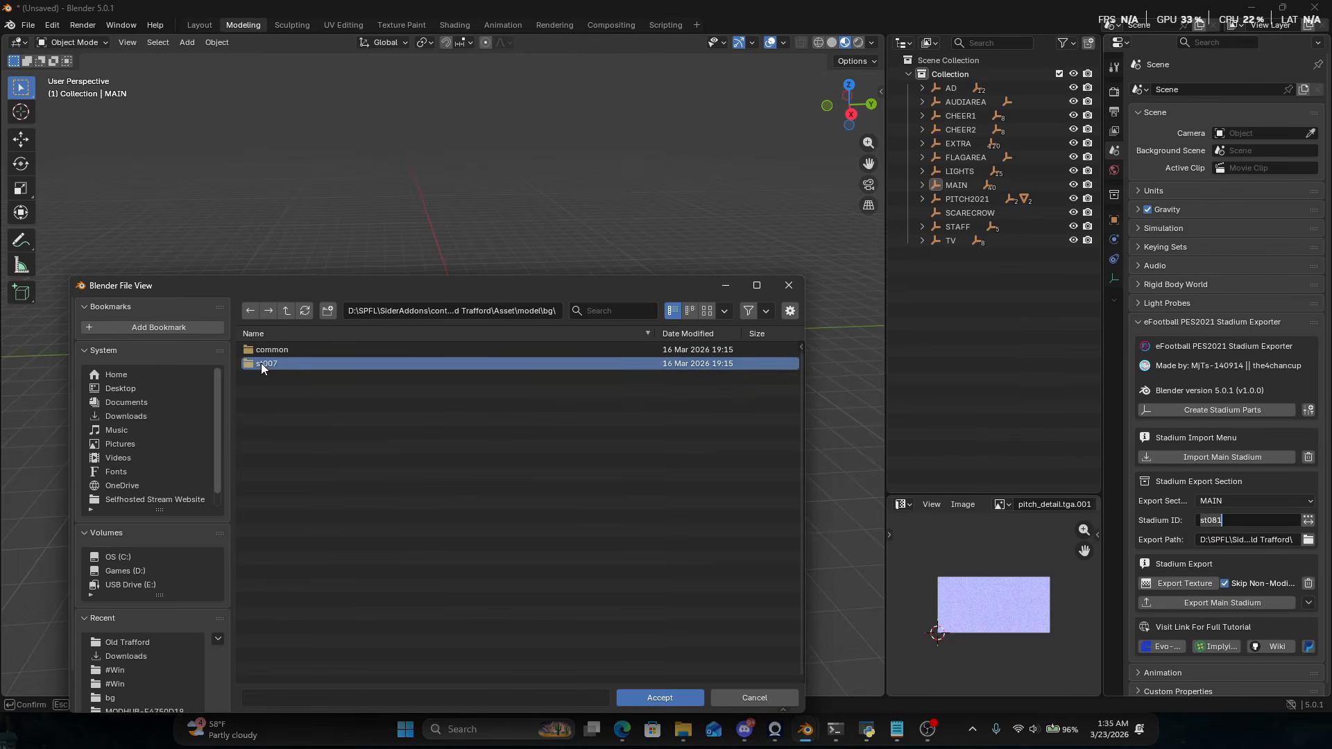
pyautogui.click(1244, 519)
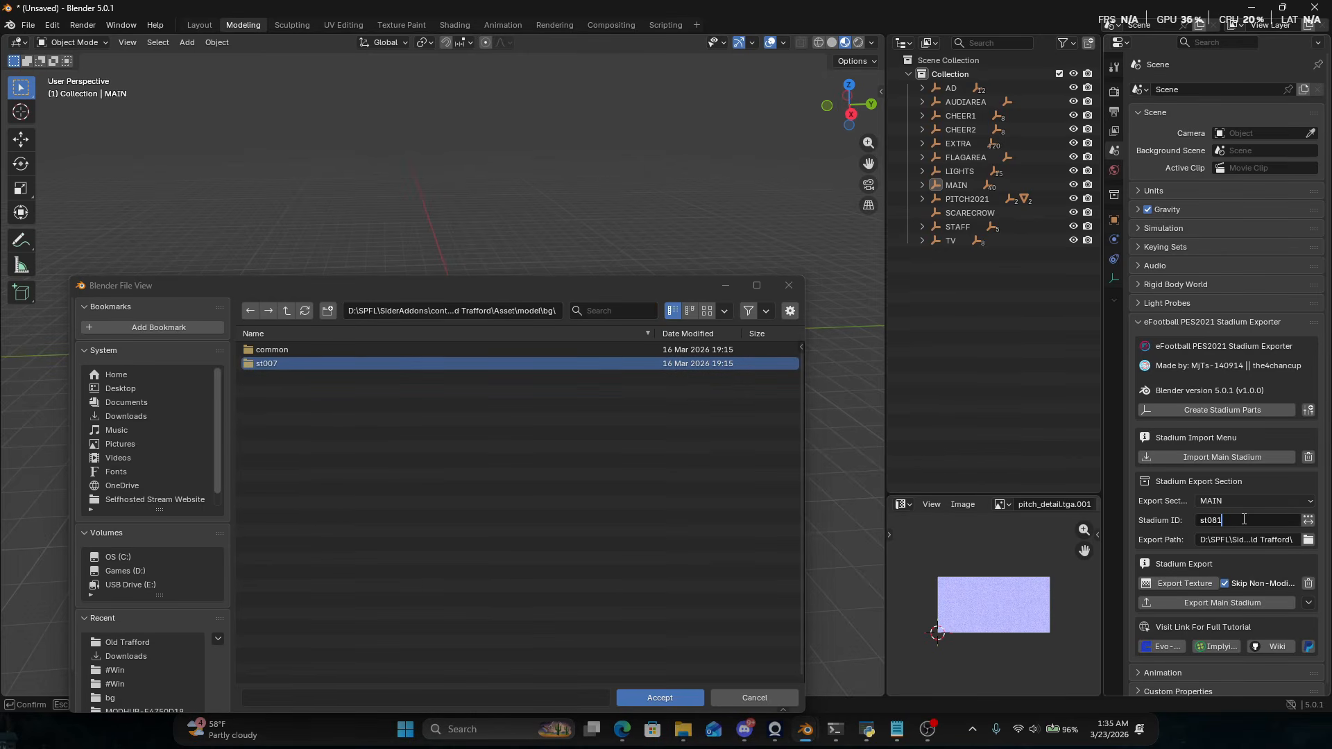
pyautogui.hotkey('ctrl', 'a')
pyautogui.write('st007')
pyautogui.press('Return')
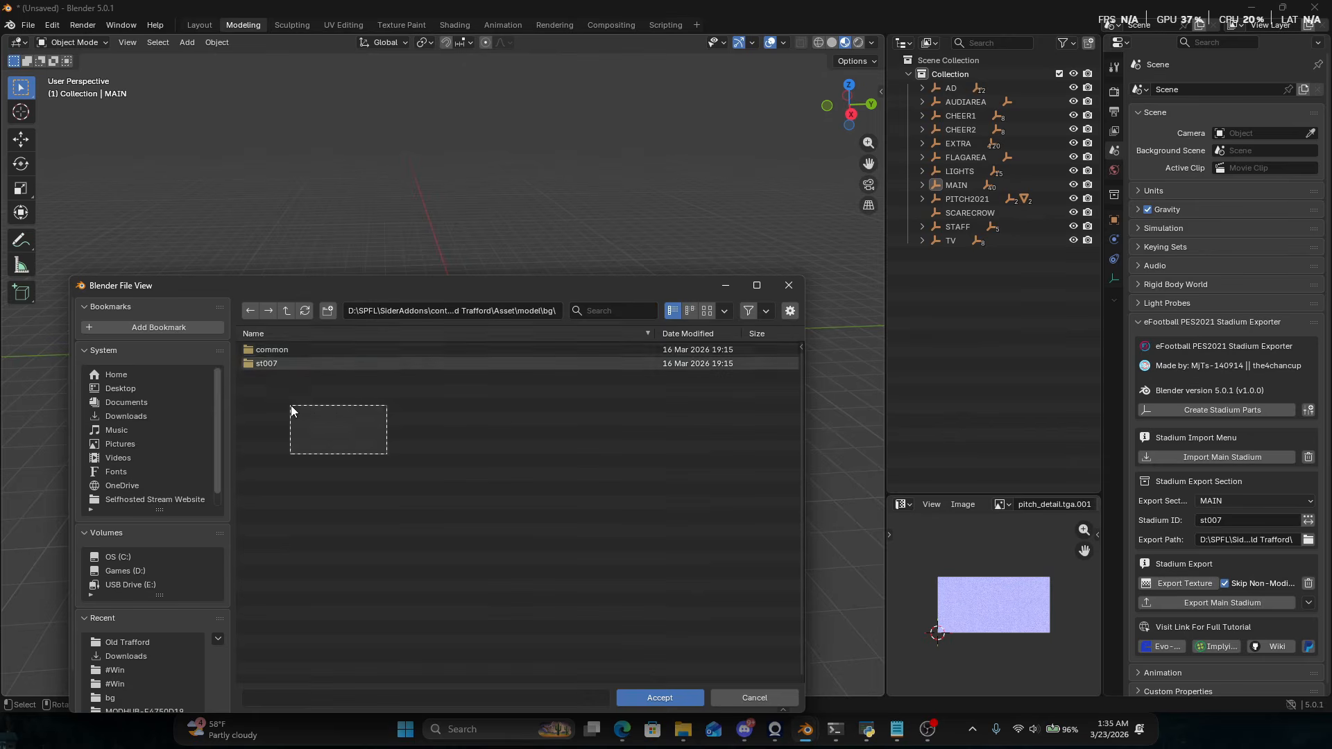
pyautogui.click(665, 698)
pyautogui.press('BackSpace')
pyautogui.click(660, 697)
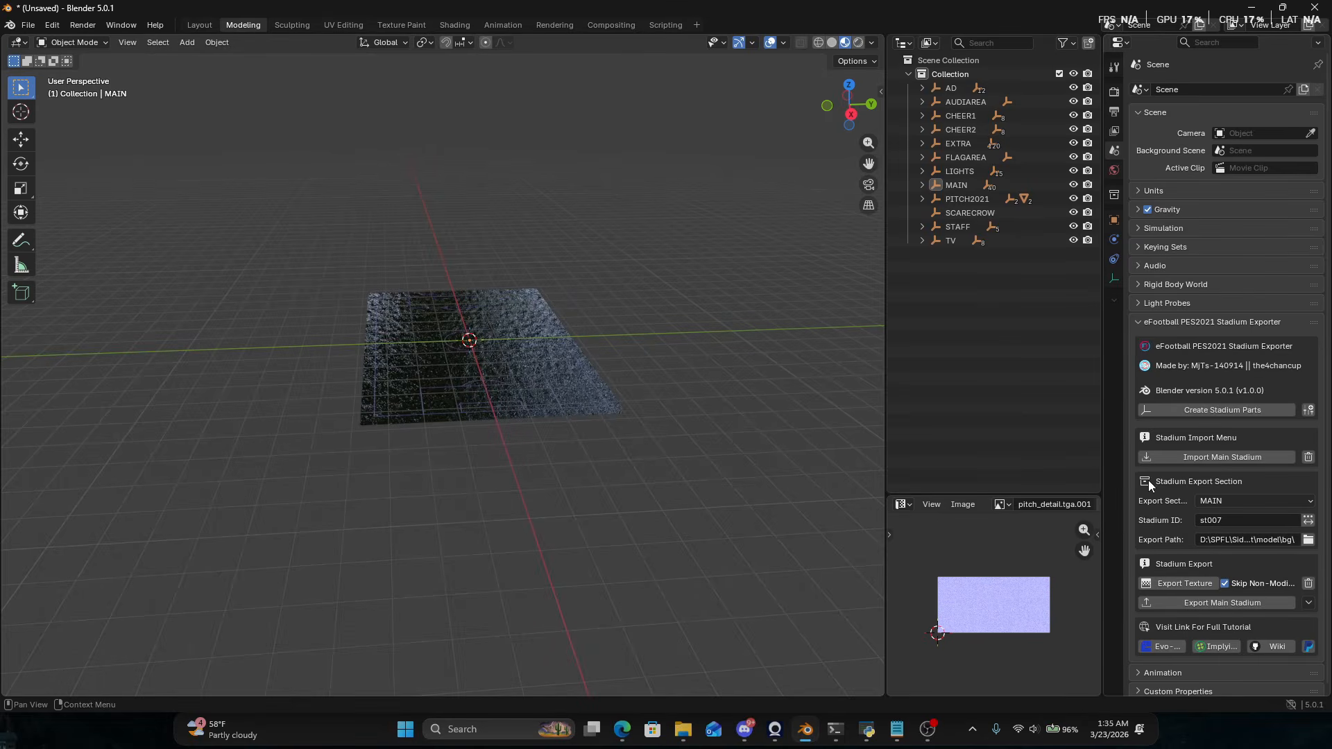
# Start the main stadium import and point its file browser to the England\Old Trafford folder.
pyautogui.scroll(2, 498, 344)
pyautogui.scroll(-3, 498, 344)
pyautogui.click(1181, 460)
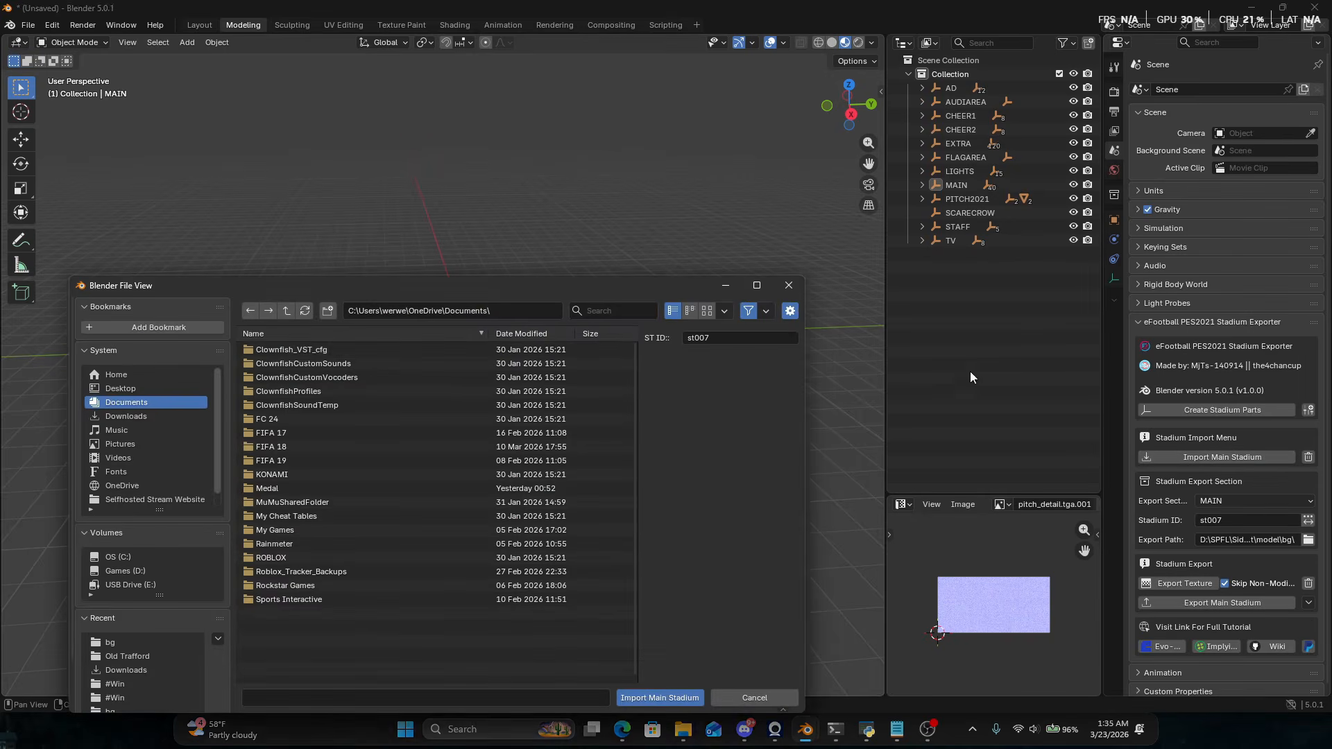
pyautogui.click(508, 312)
pyautogui.hotkey('ctrl', 'v')
pyautogui.press('Return')
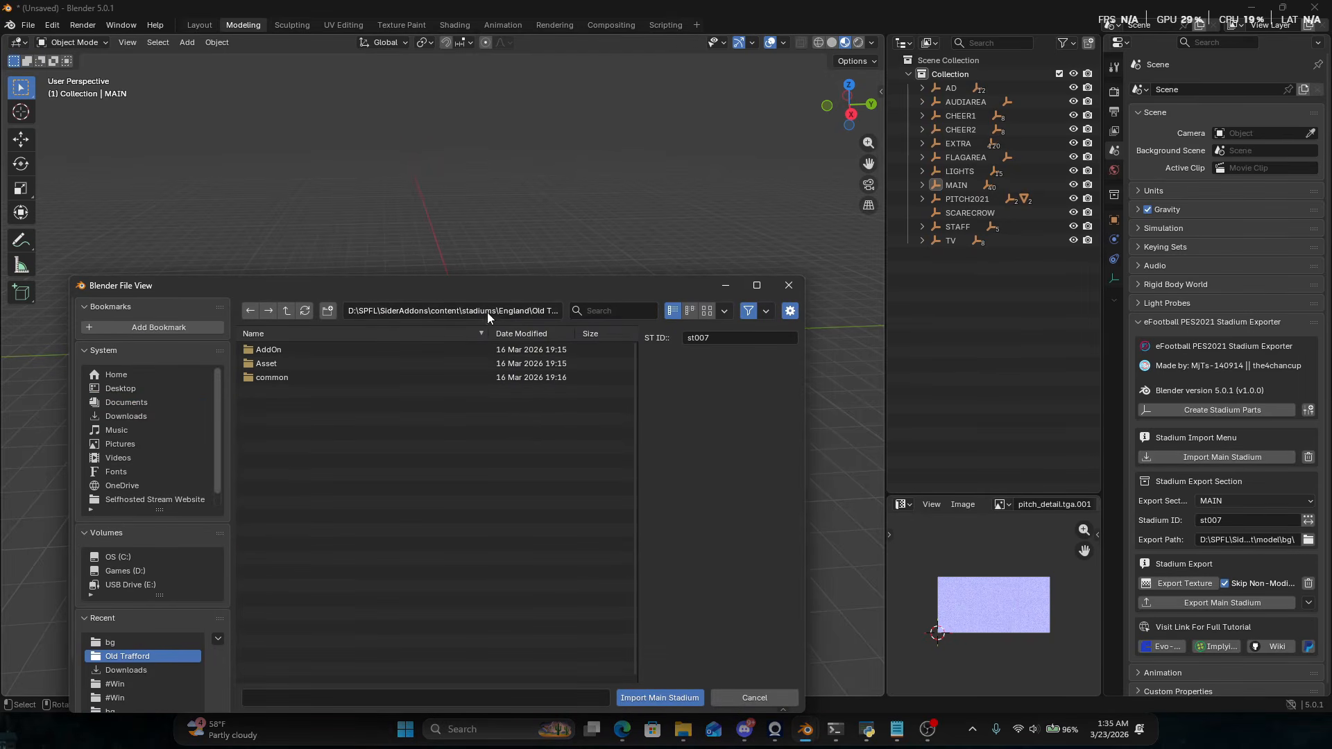
# Import the main stadium file st007.fpk from Asset\model\bg\st007\#Win.
pyautogui.click(344, 364)
pyautogui.click(330, 354)
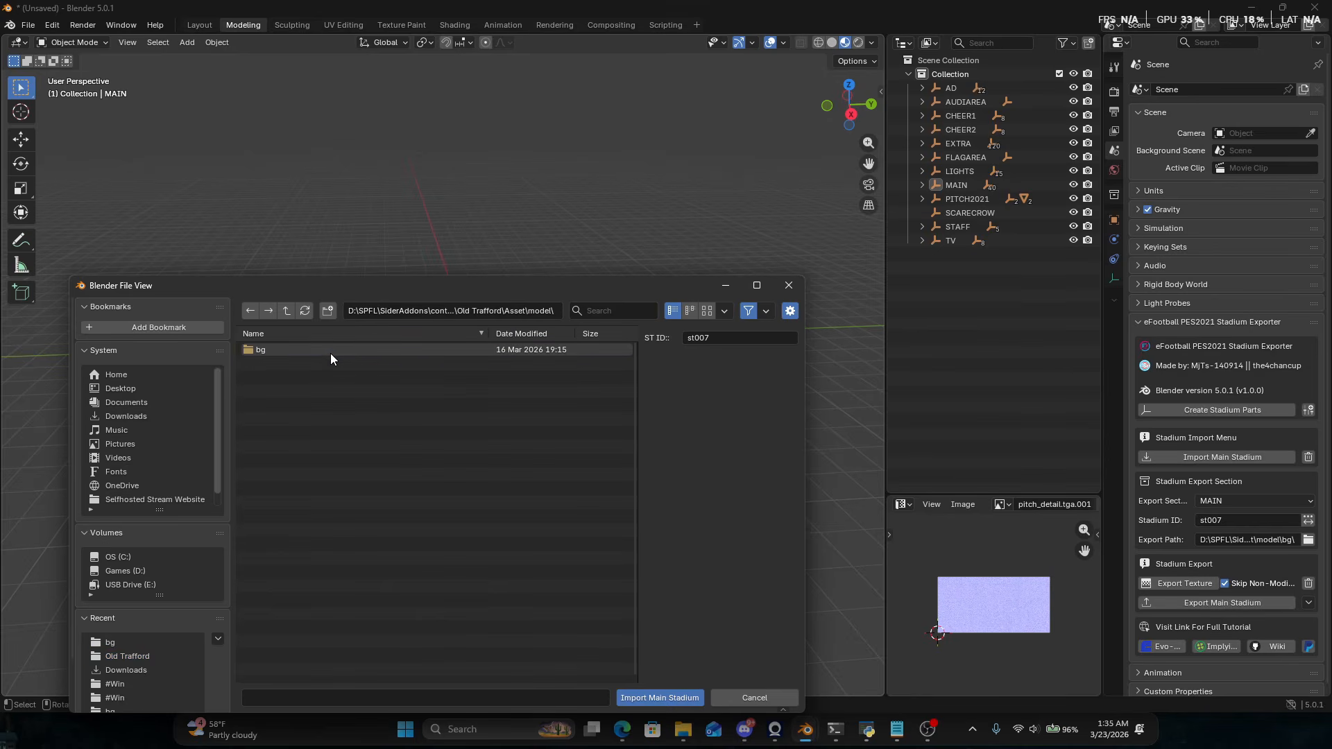
pyautogui.click(330, 353)
pyautogui.click(331, 361)
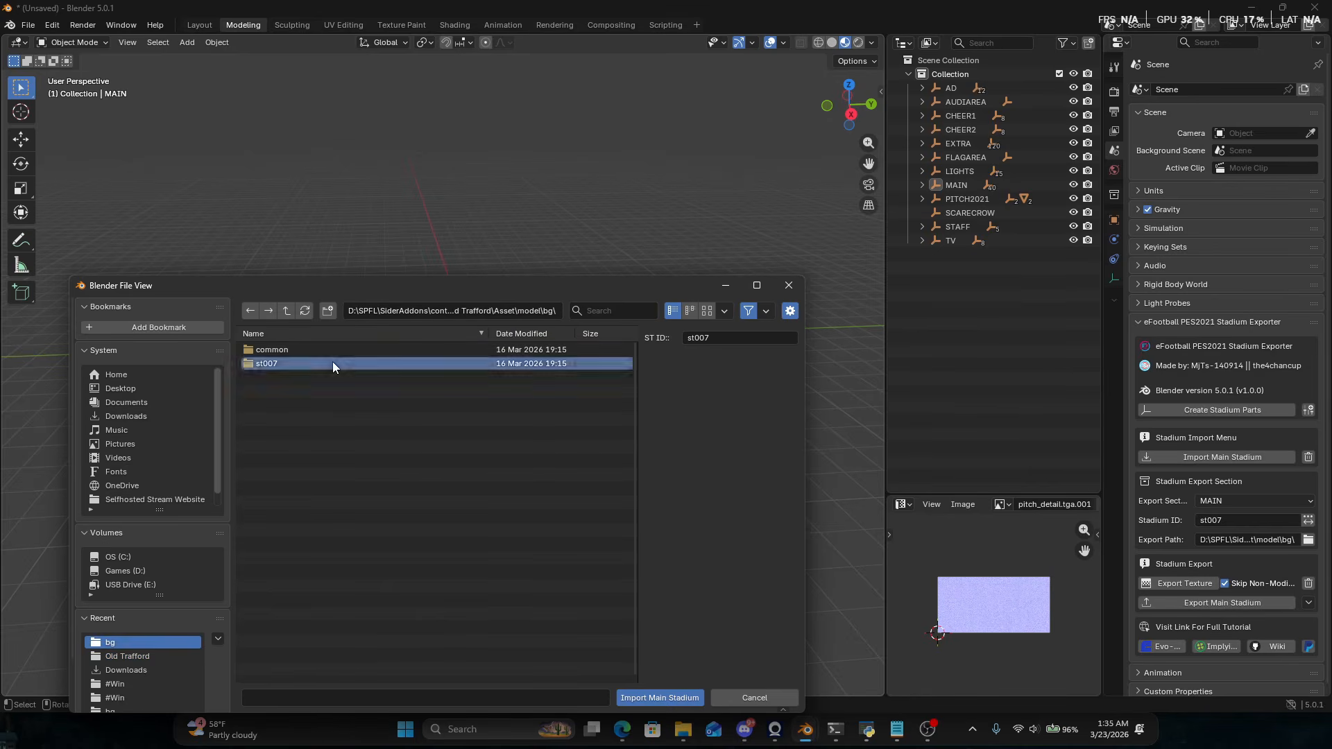
pyautogui.click(318, 350)
pyautogui.click(311, 351)
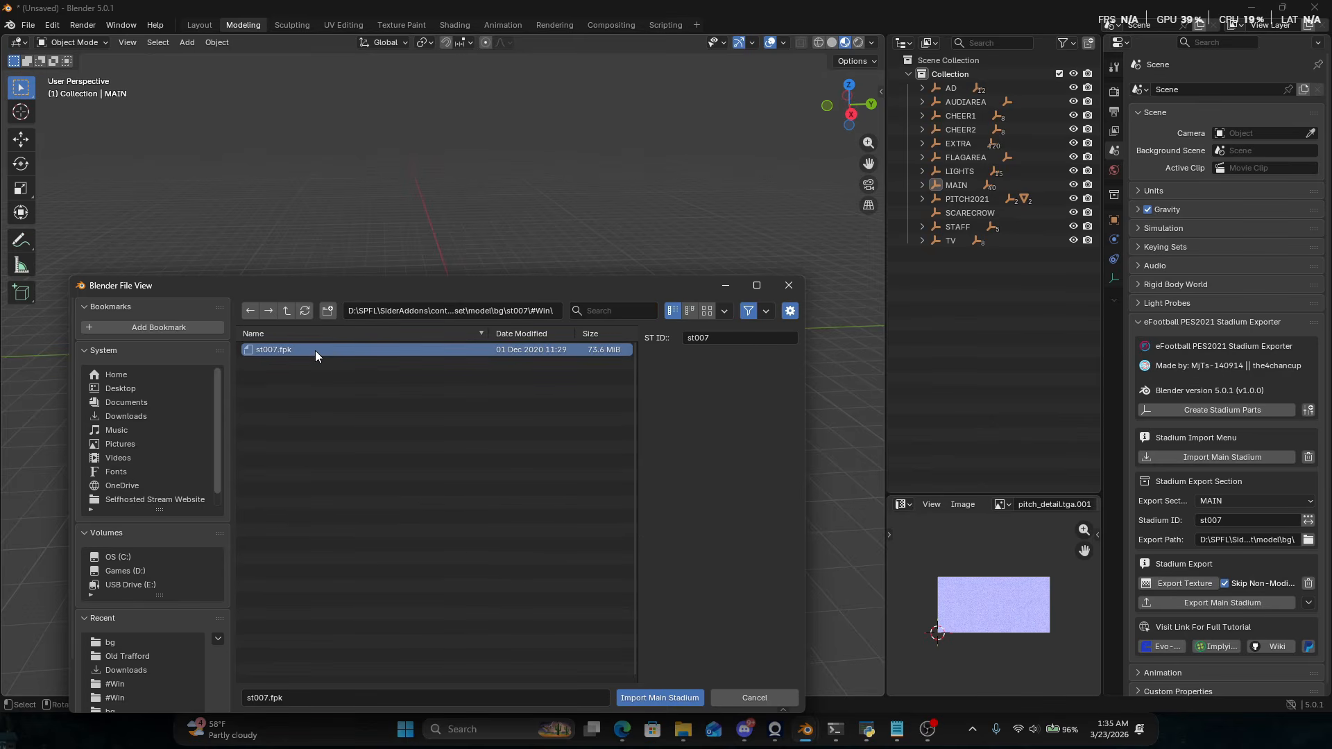
pyautogui.doubleClick(315, 351)
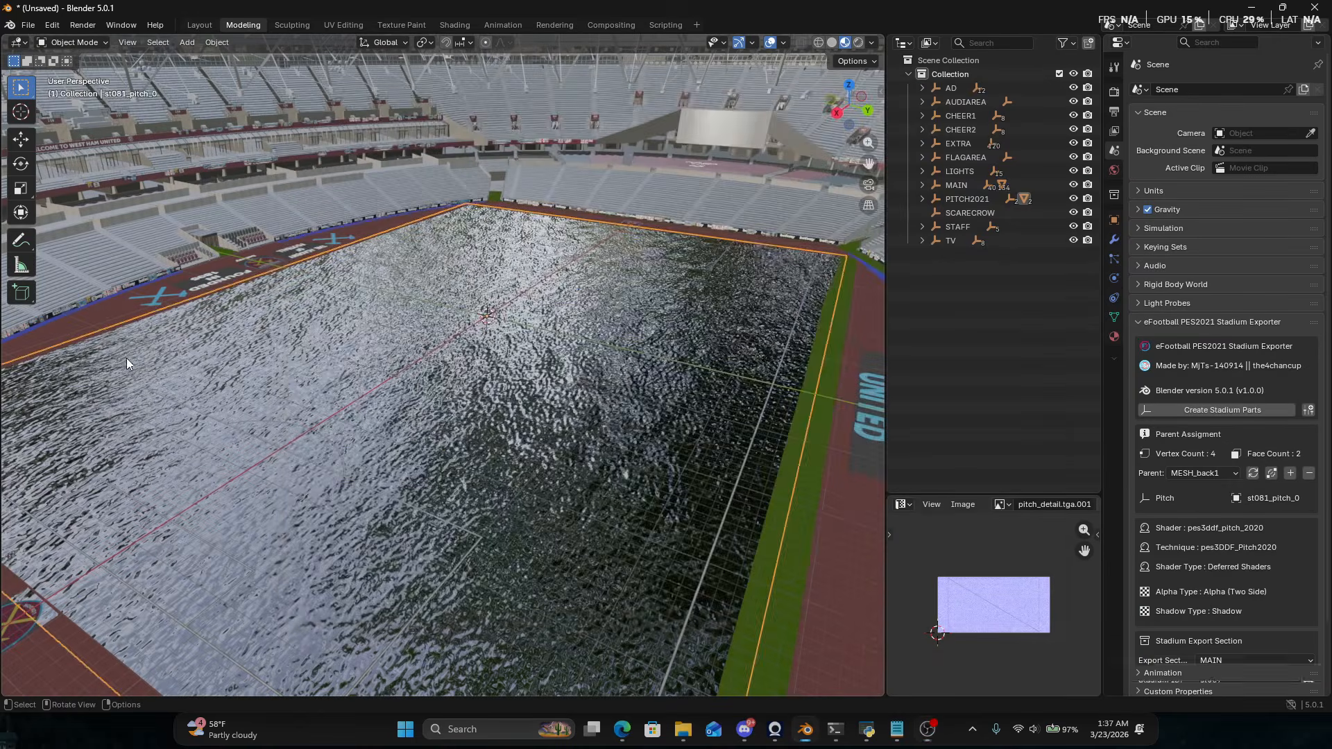
# Examine the imported stadium's exterior, the surrounding city and the red lattice tower beside it.
pyautogui.scroll(-10, 617, 241)
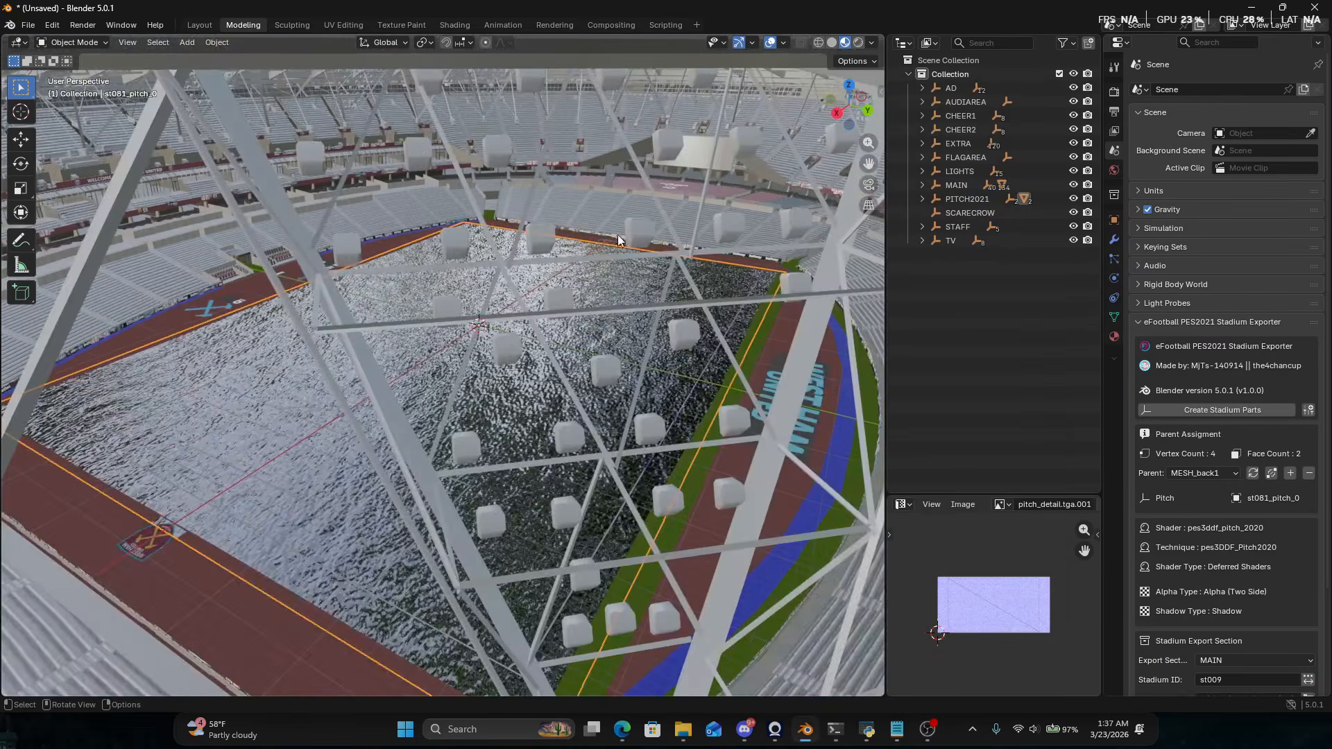
pyautogui.scroll(-7, 634, 210)
pyautogui.scroll(3, 645, 215)
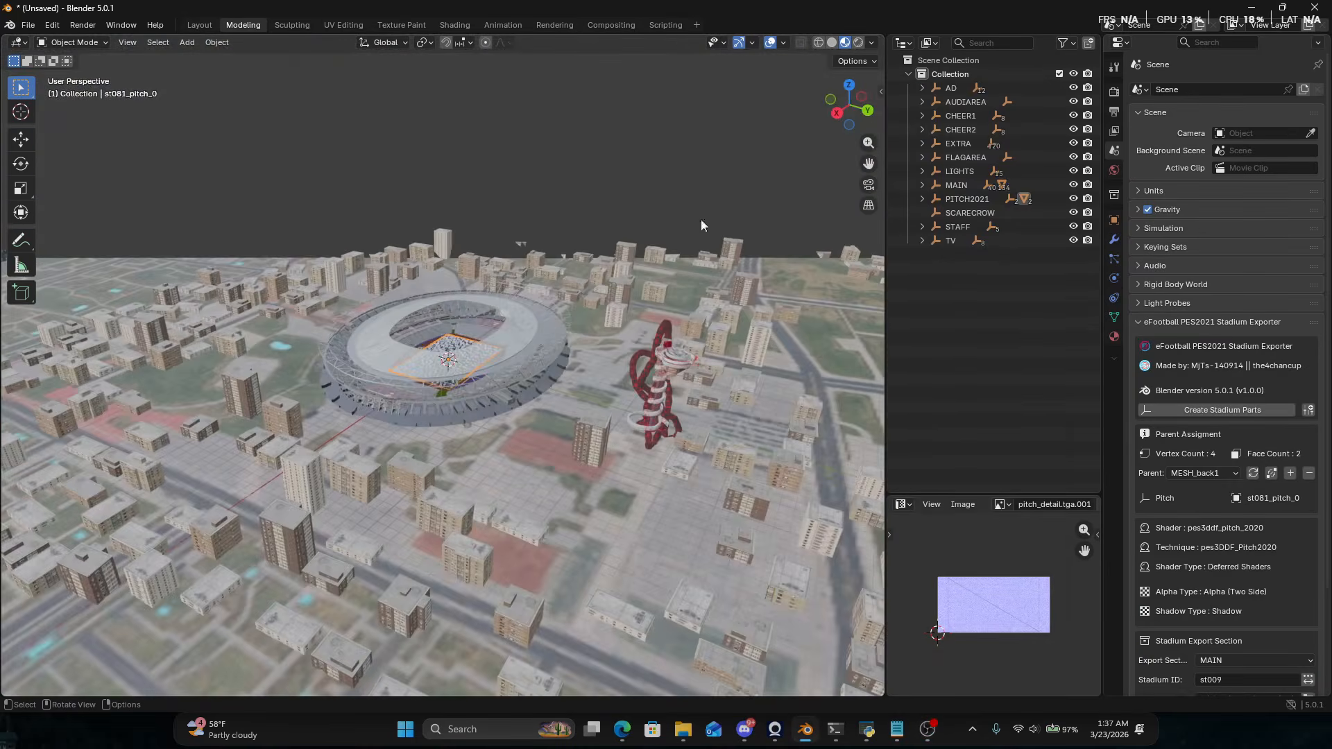
pyautogui.moveTo(840, 100); pyautogui.dragTo(761, 144)
pyautogui.scroll(5, 549, 341)
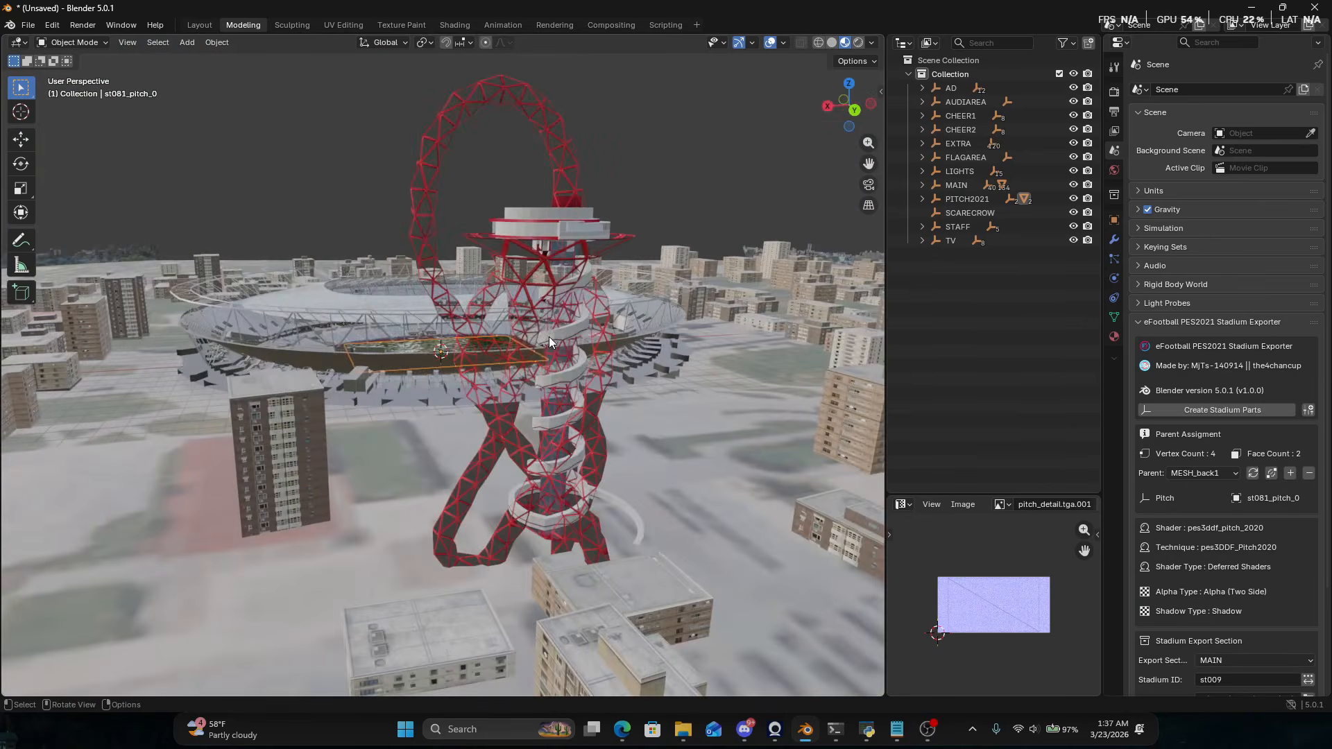
pyautogui.scroll(5, 635, 300)
pyautogui.scroll(-5, 467, 393)
pyautogui.scroll(7, 551, 226)
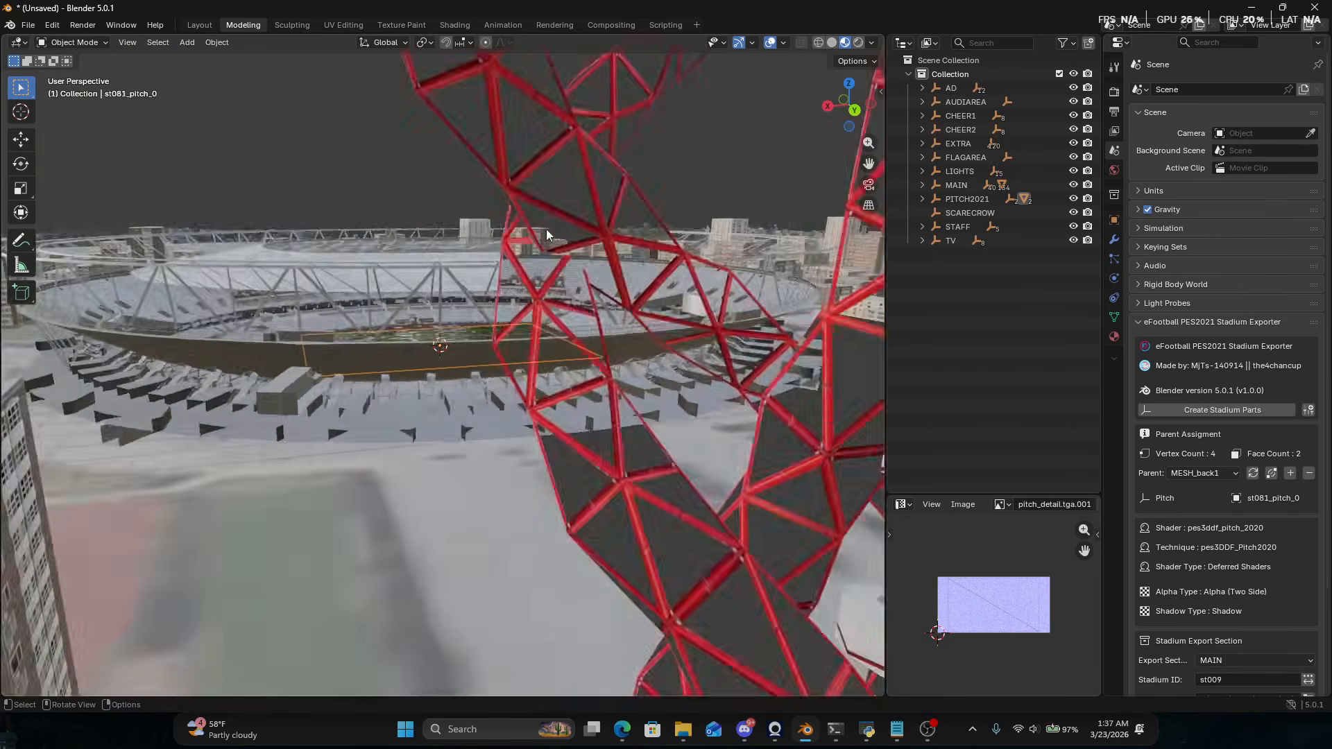
pyautogui.scroll(3, 567, 202)
# Inspect the stadium's interior, including the stands, the pitch and the running track around it.
pyautogui.moveTo(843, 99); pyautogui.dragTo(1069, 106)
pyautogui.moveTo(569, 42); pyautogui.dragTo(439, 53)
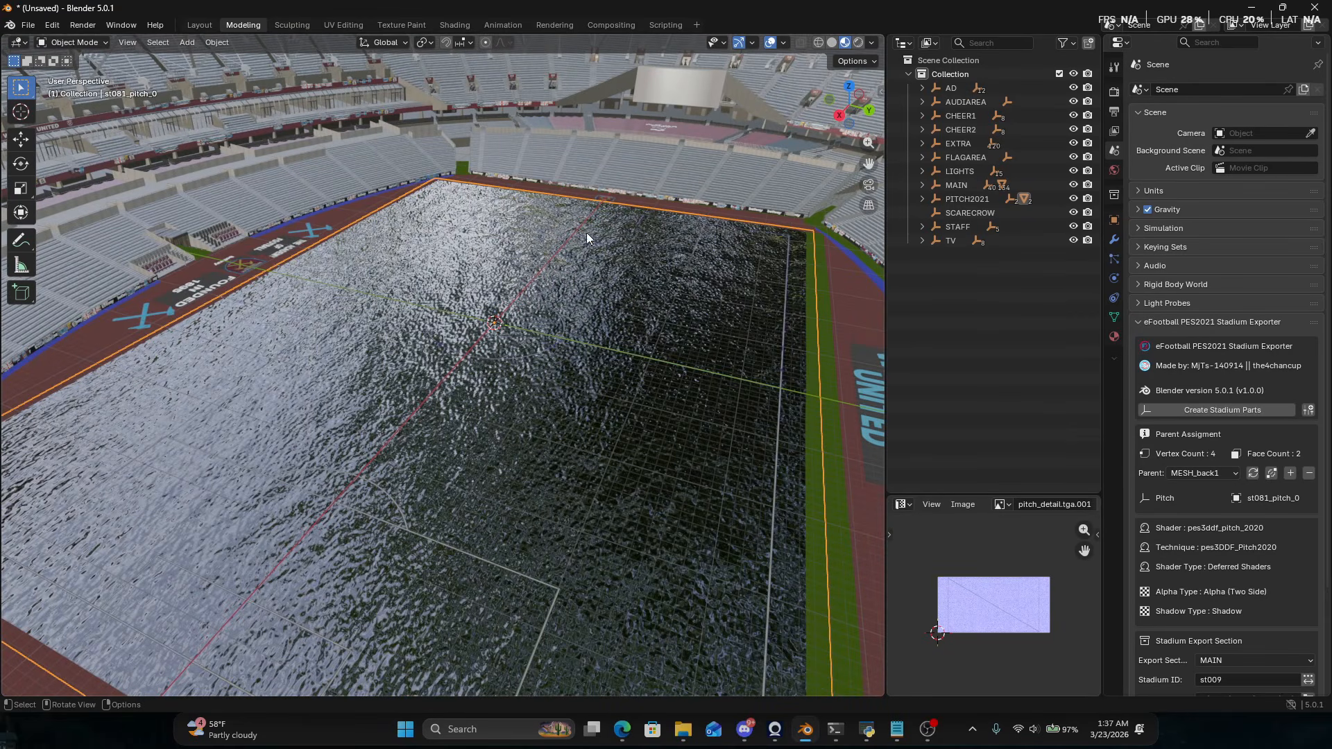
pyautogui.moveTo(840, 117); pyautogui.dragTo(826, 95)
pyautogui.scroll(-2, 397, 204)
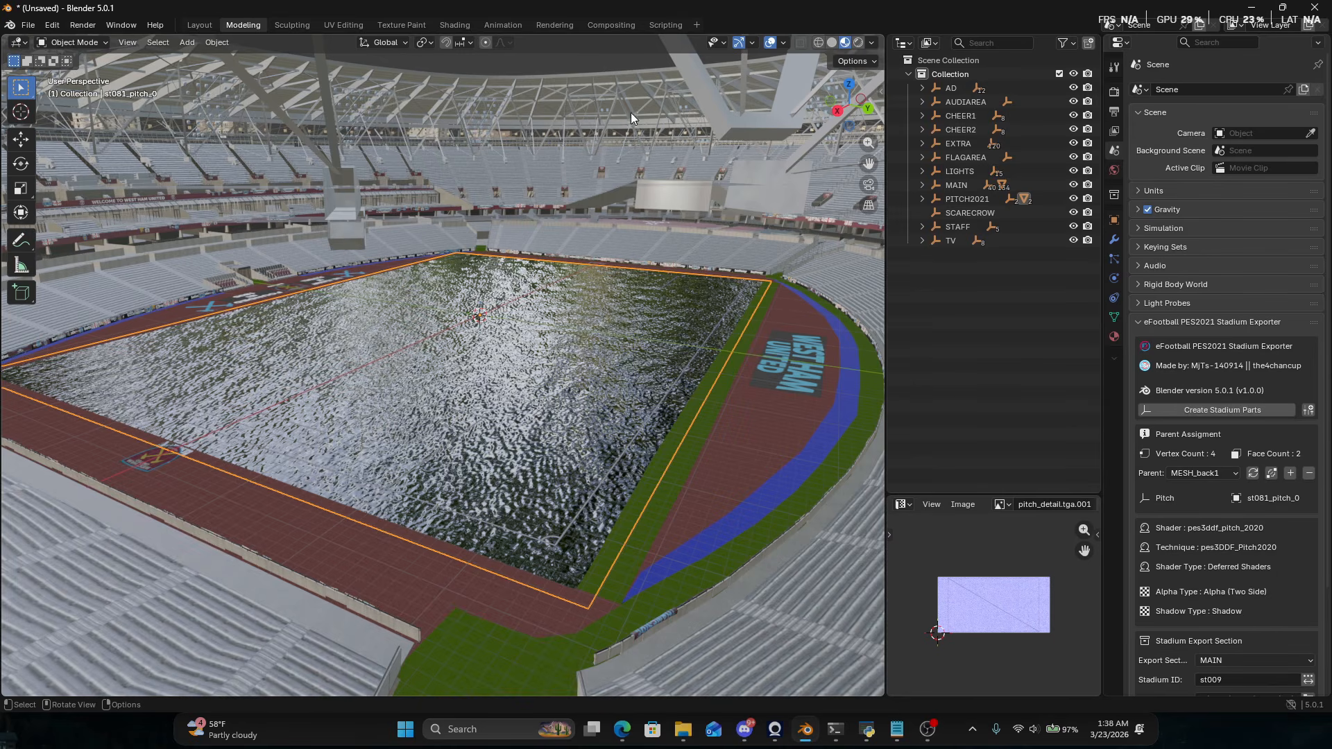
pyautogui.scroll(6, 655, 148)
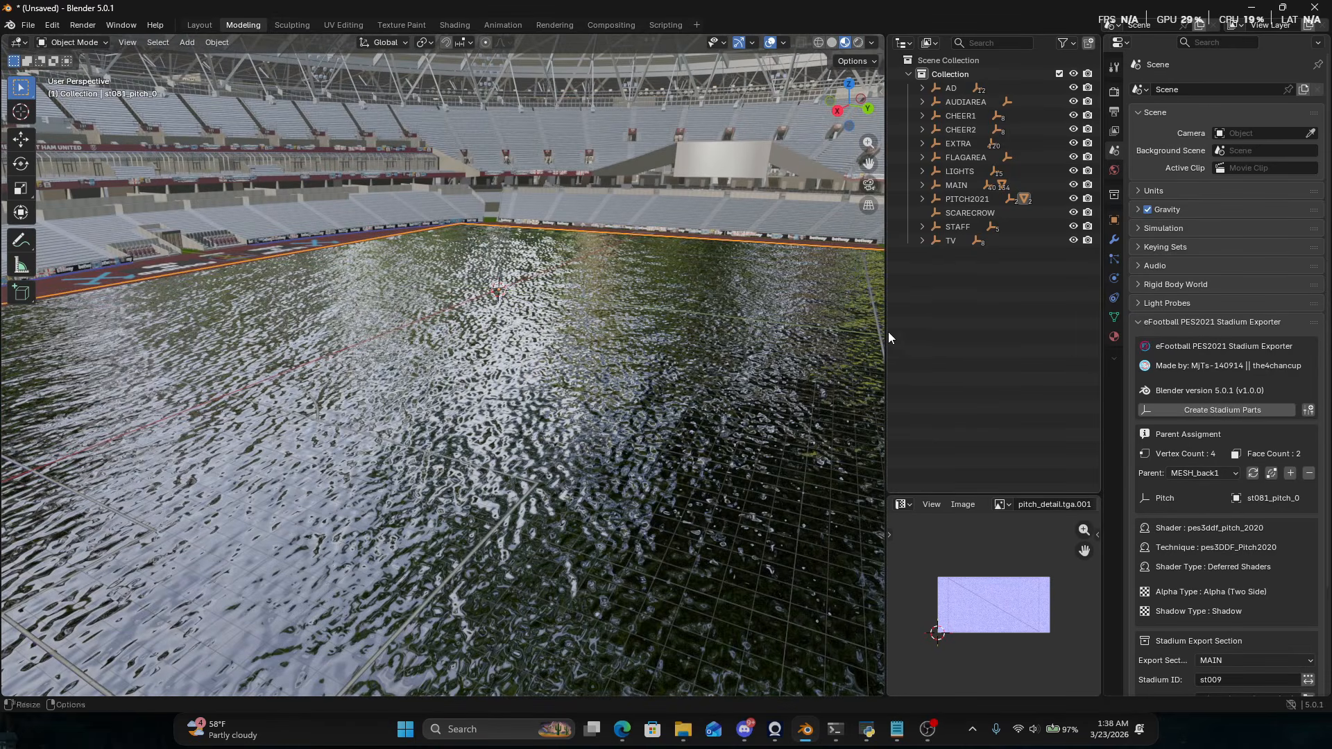
pyautogui.moveTo(853, 530); pyautogui.dragTo(838, 532, button='middle')
pyautogui.scroll(-3, 798, 597)
pyautogui.click(741, 667)
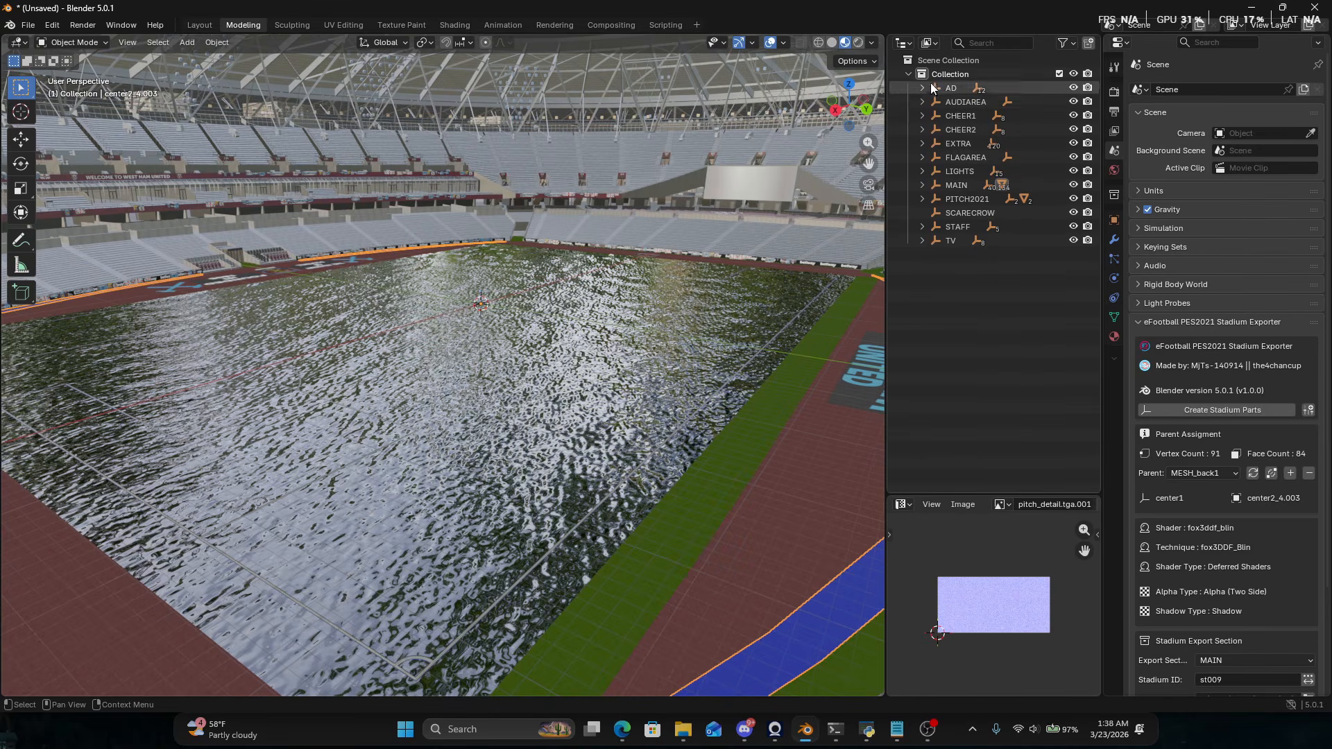
# Import audiarea_st009.fpk into the AUDIAREA part from London Stadium's Asset\model\bg\st009\audi\#Win folder.
pyautogui.click(962, 102)
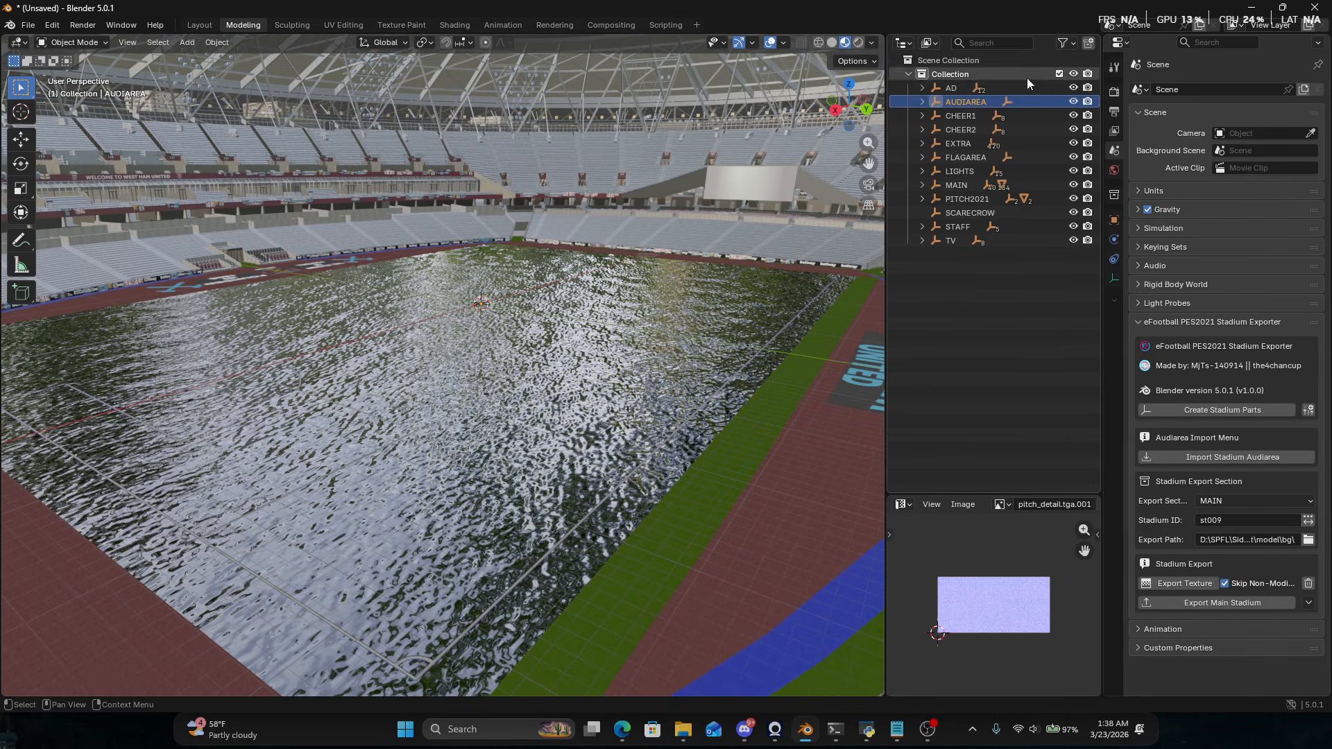
pyautogui.click(1246, 455)
pyautogui.click(464, 311)
pyautogui.hotkey('ctrl', 'v')
pyautogui.press('Return')
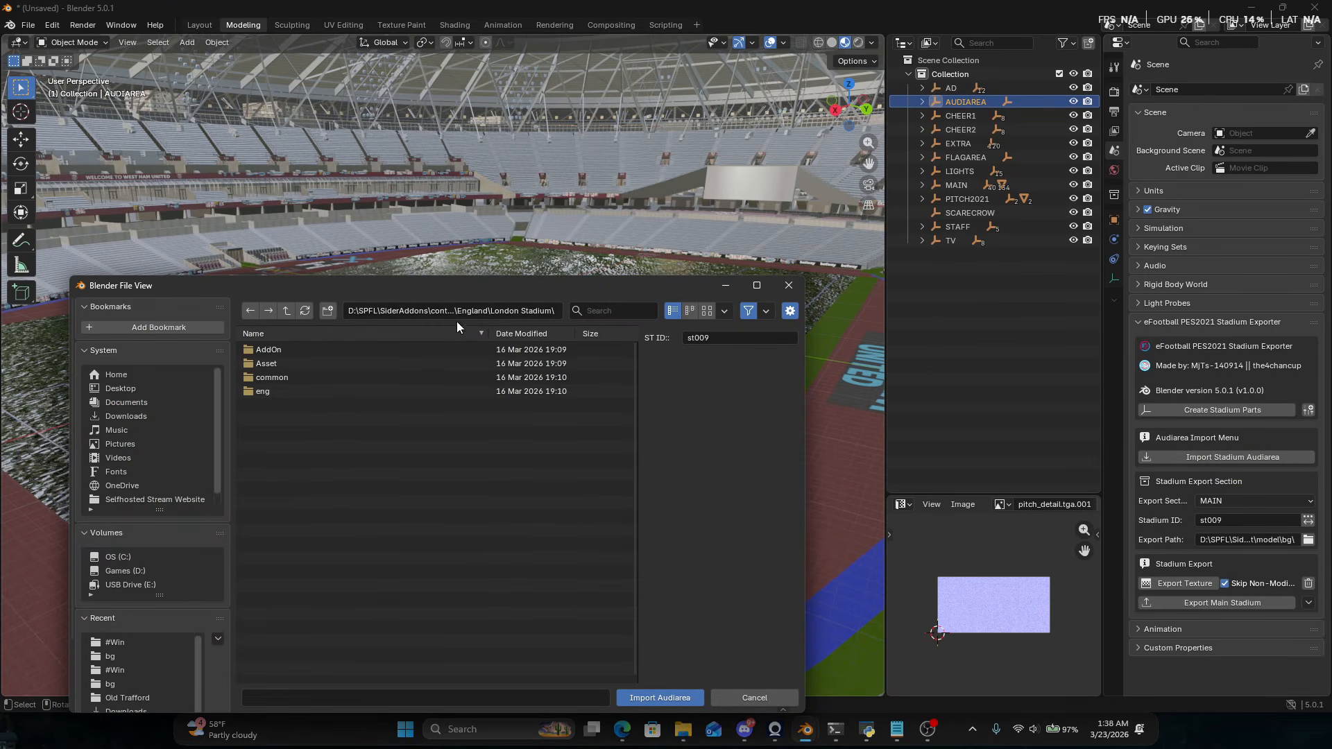
pyautogui.doubleClick(310, 348)
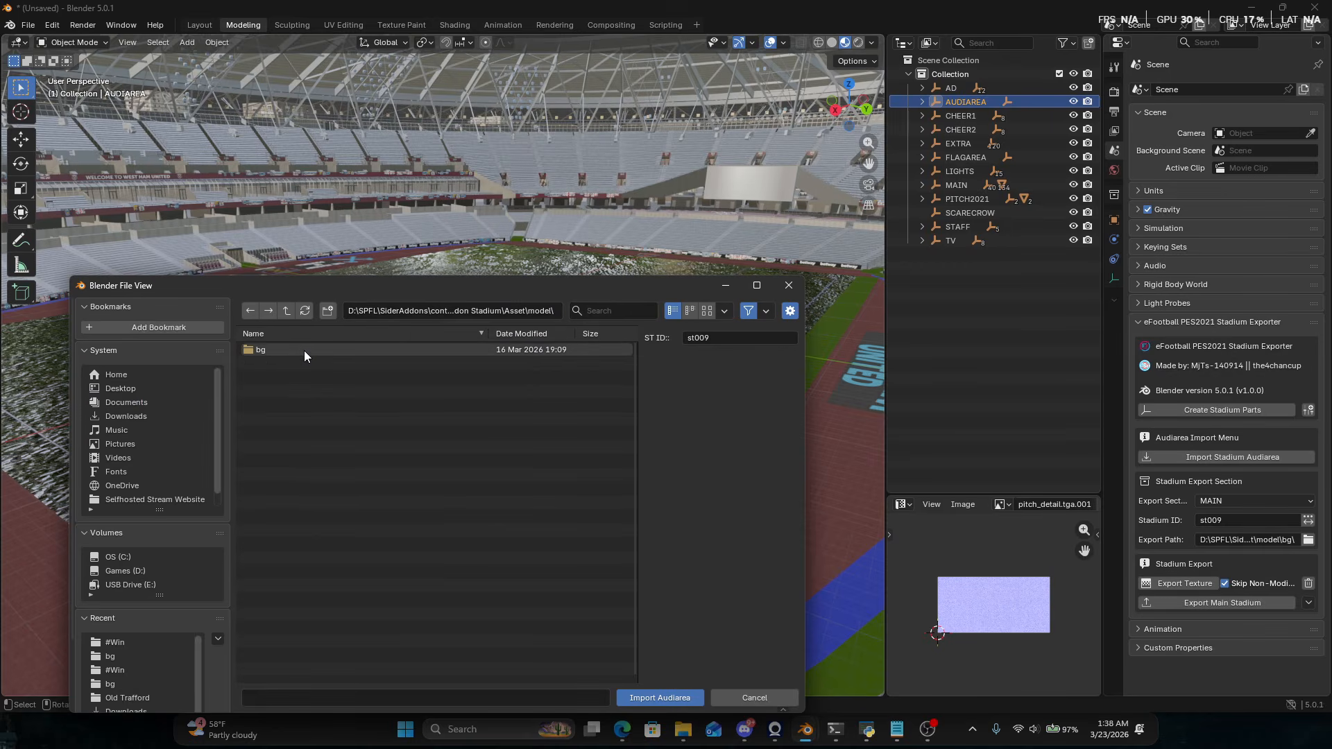
pyautogui.click(303, 351)
pyautogui.click(300, 361)
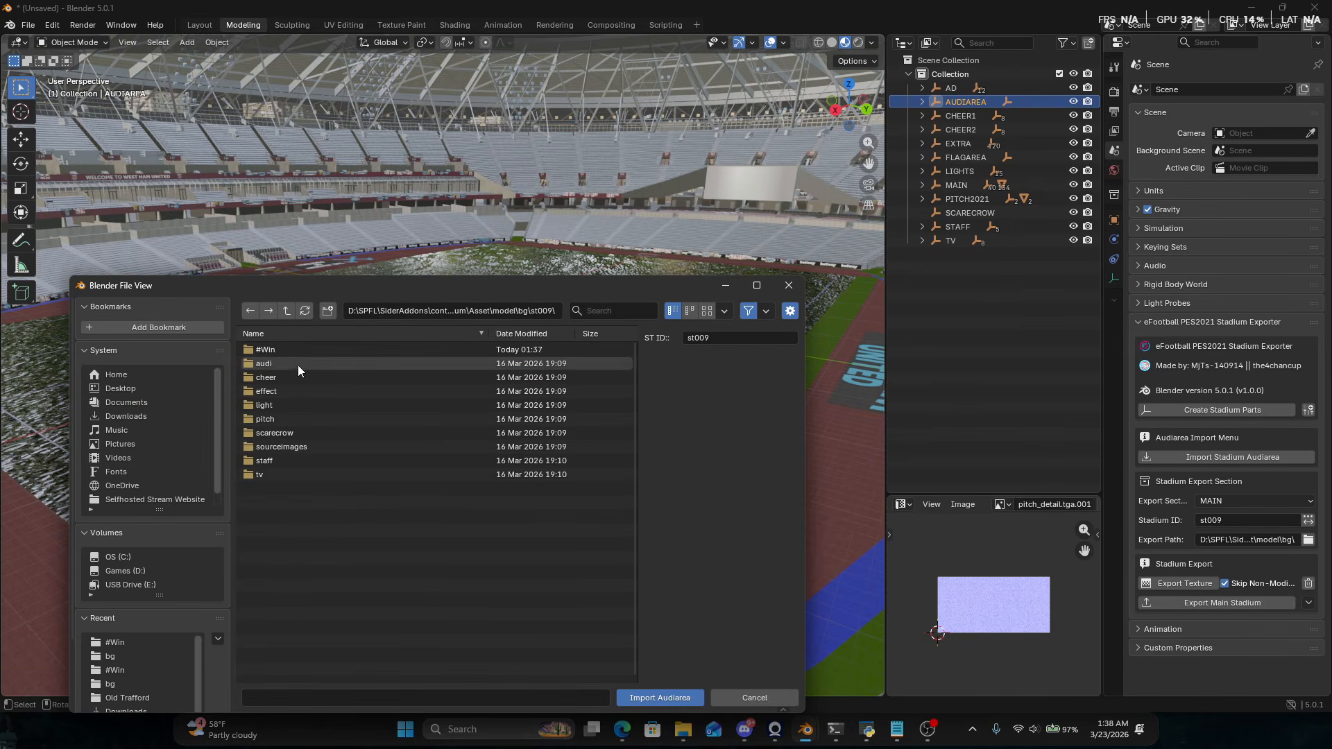
pyautogui.click(298, 362)
pyautogui.click(308, 349)
pyautogui.click(293, 352)
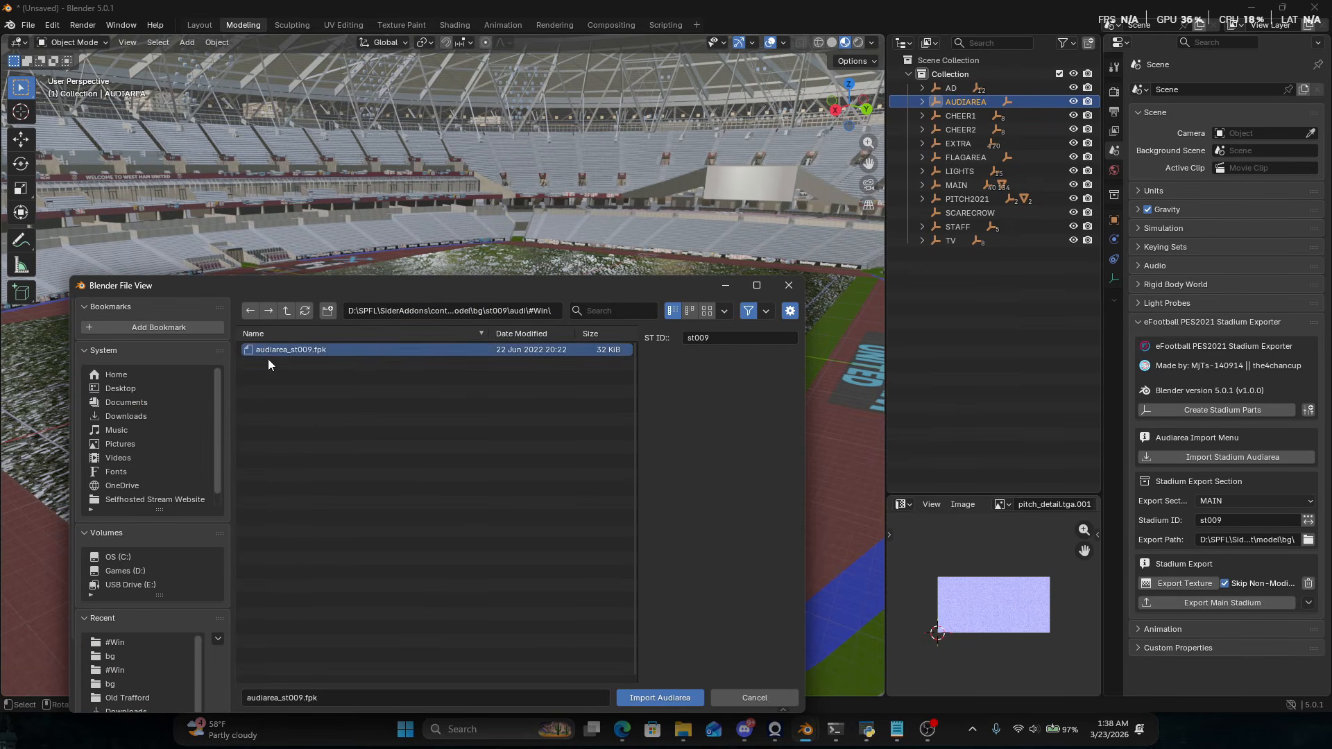
pyautogui.click(668, 698)
# Examine the imported audience areas on the stands from several angles.
pyautogui.moveTo(689, 404); pyautogui.dragTo(338, 154, button='middle')
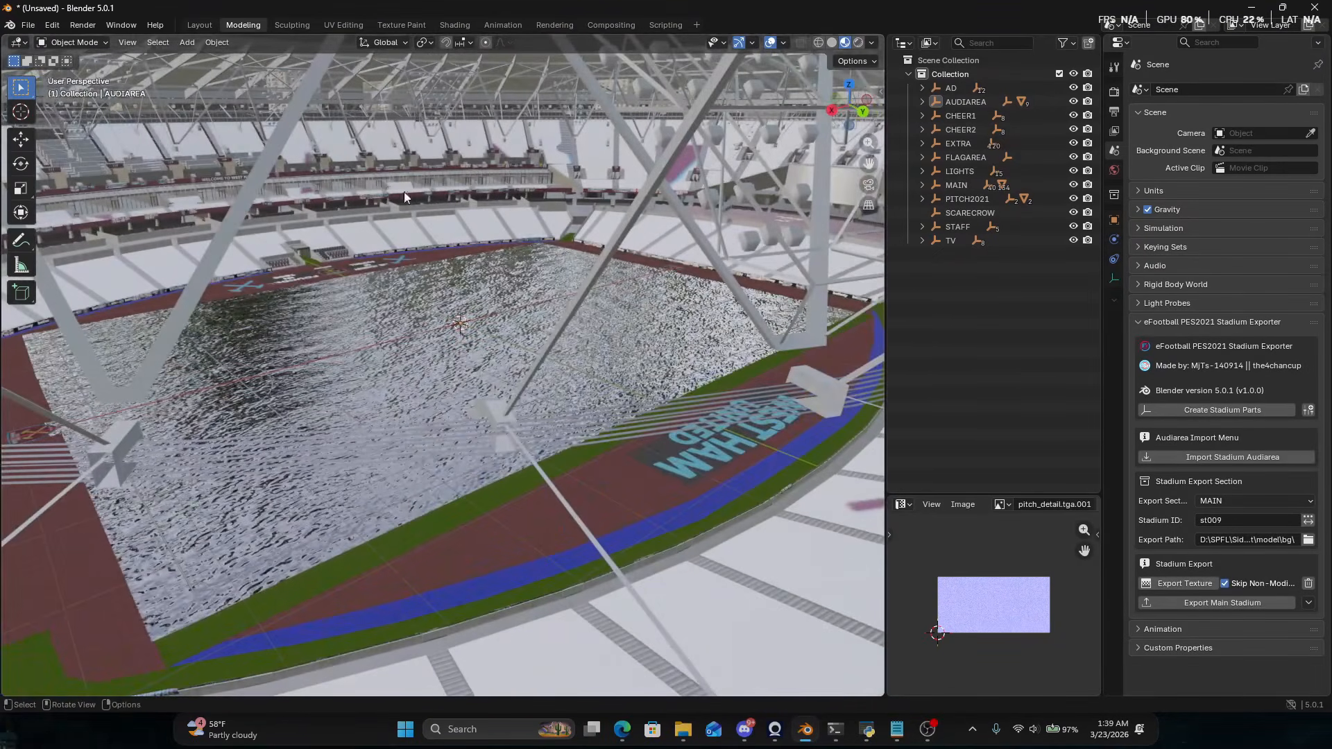
pyautogui.moveTo(838, 94); pyautogui.dragTo(568, 163, button='middle')
pyautogui.scroll(4, 527, 174)
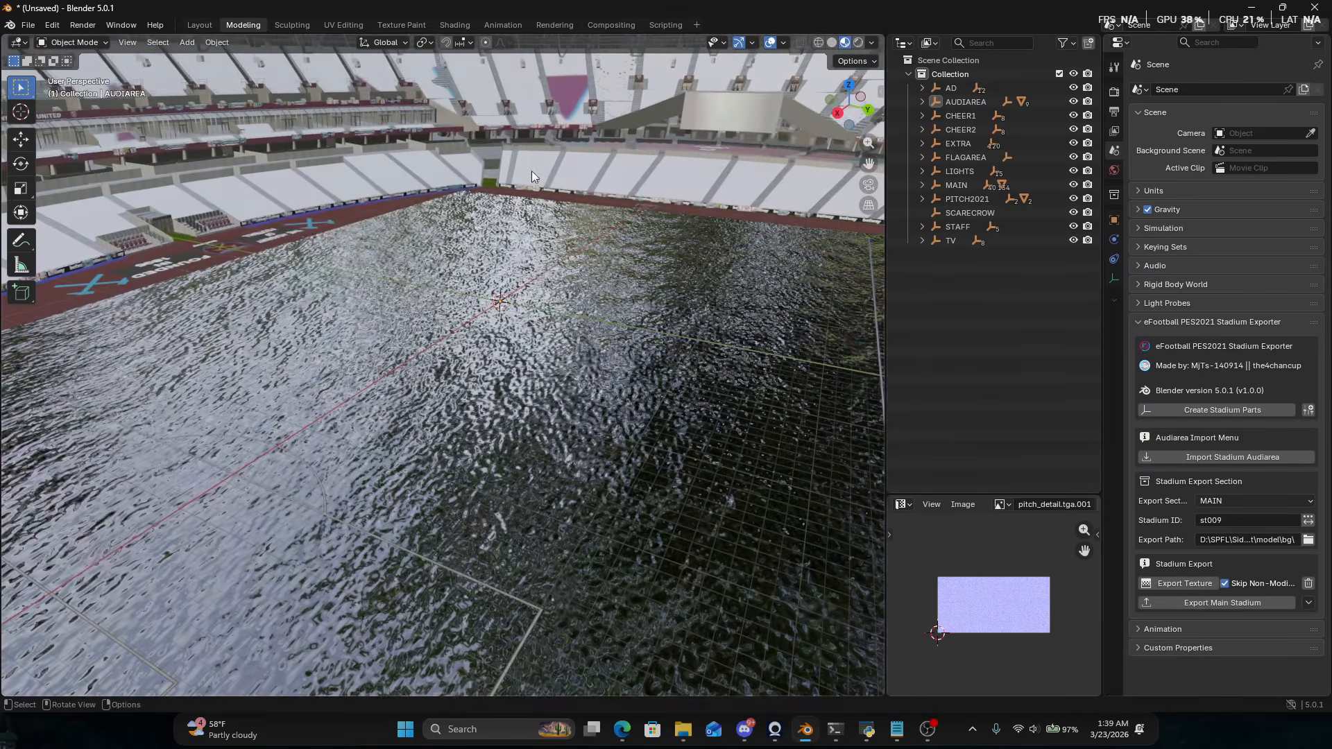
pyautogui.moveTo(759, 127); pyautogui.dragTo(654, 152, button='middle')
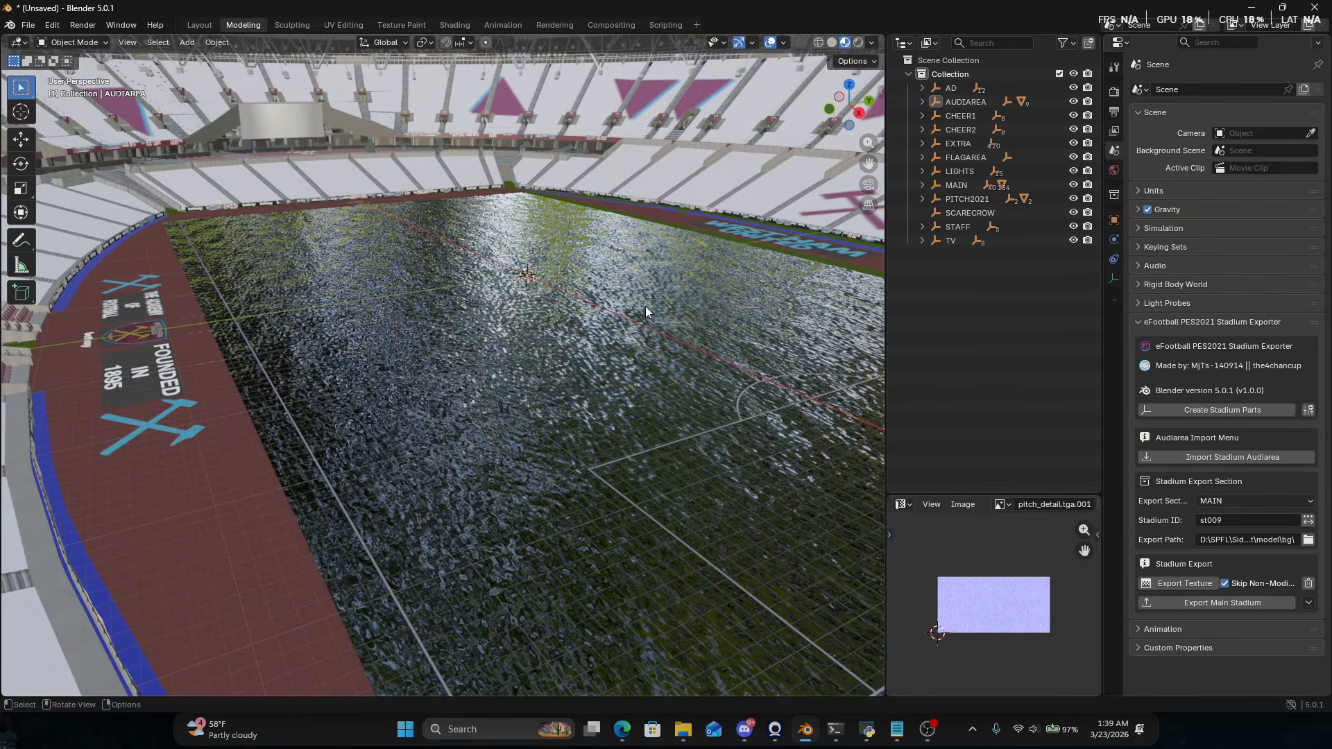
pyautogui.moveTo(674, 376); pyautogui.dragTo(742, 410, button='middle')
# Switch to File Explorer and open London Stadium's Asset\model\bg\st009\sourceimages\tga\#windx11 folder.
pyautogui.hotkey('alt', 'Tab')
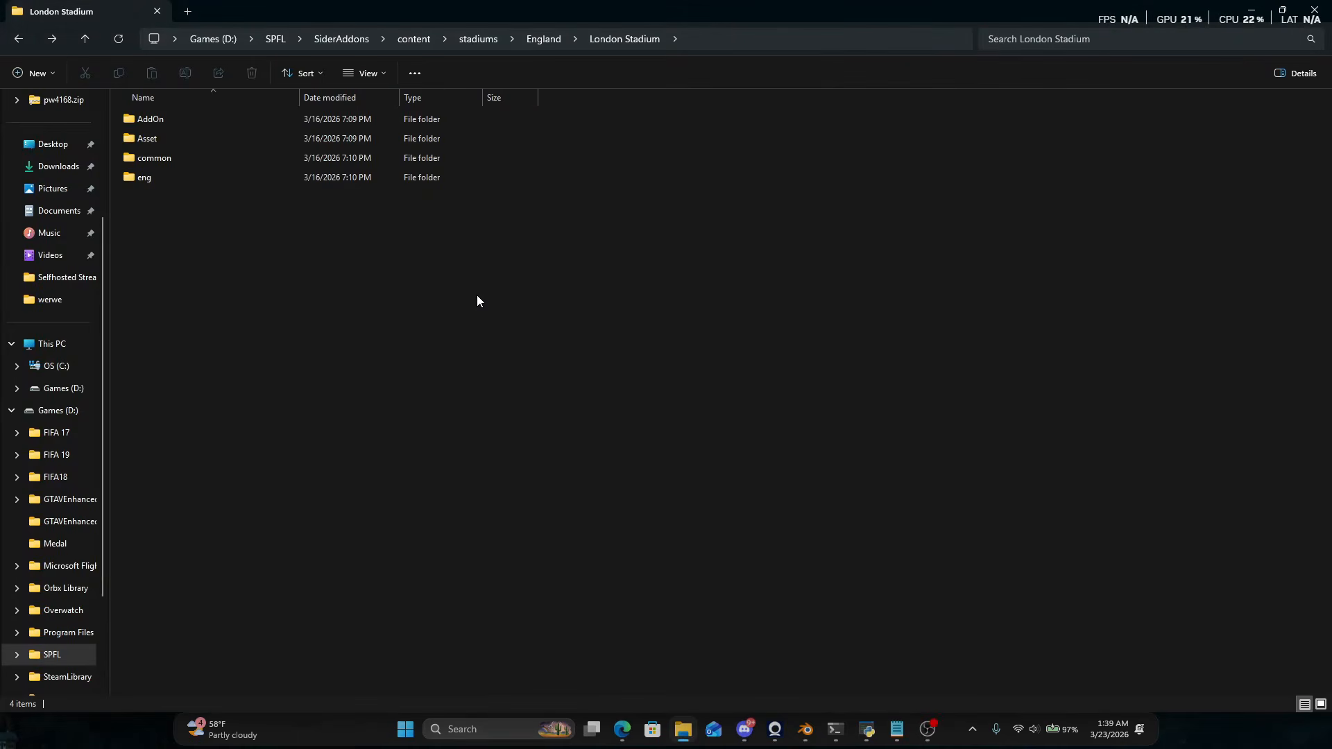
pyautogui.hotkey('alt', 'Tab')
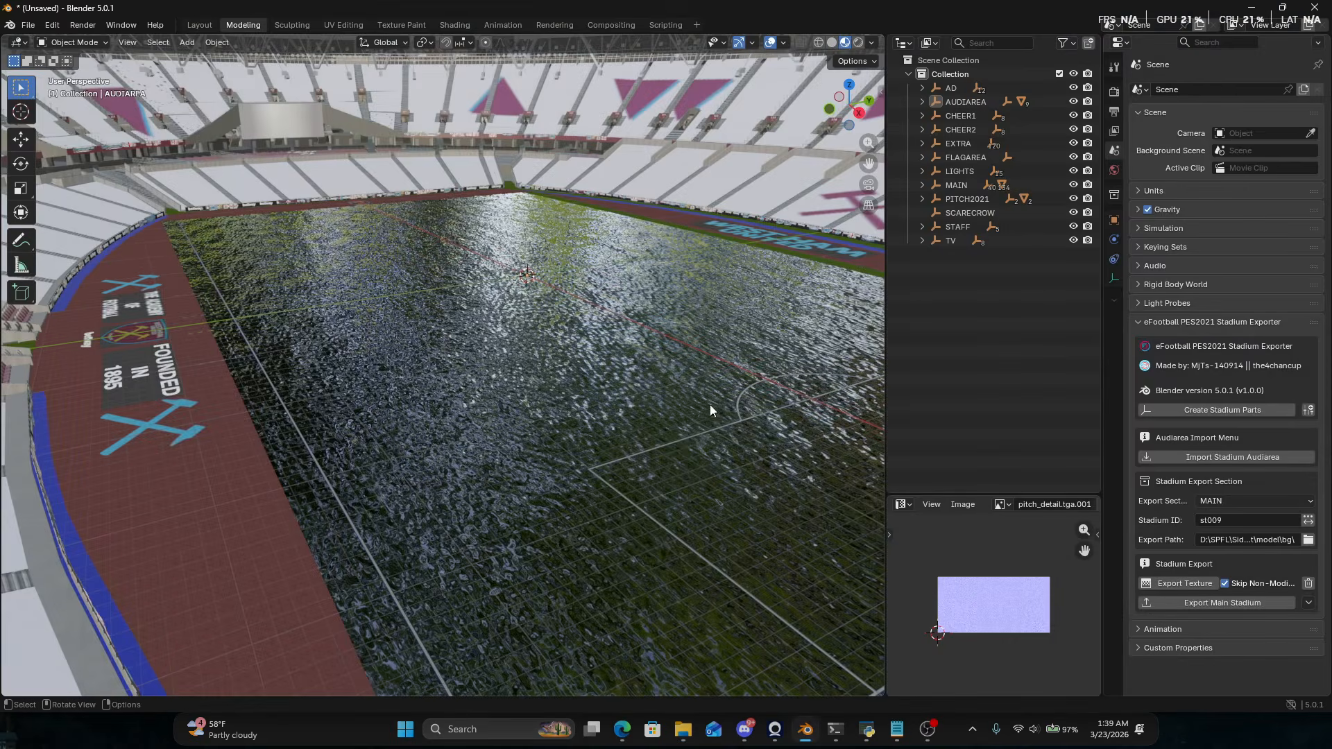
pyautogui.hotkey('alt', 'Tab')
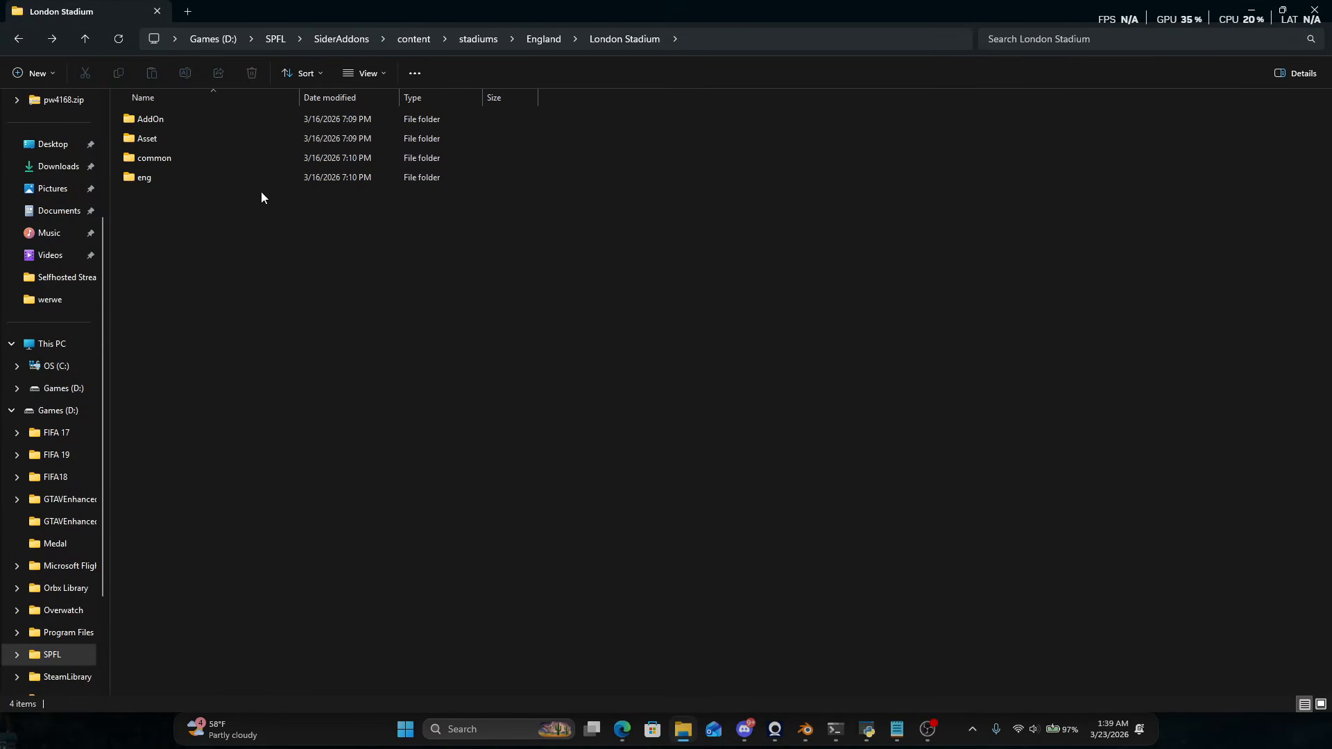
pyautogui.doubleClick(165, 139)
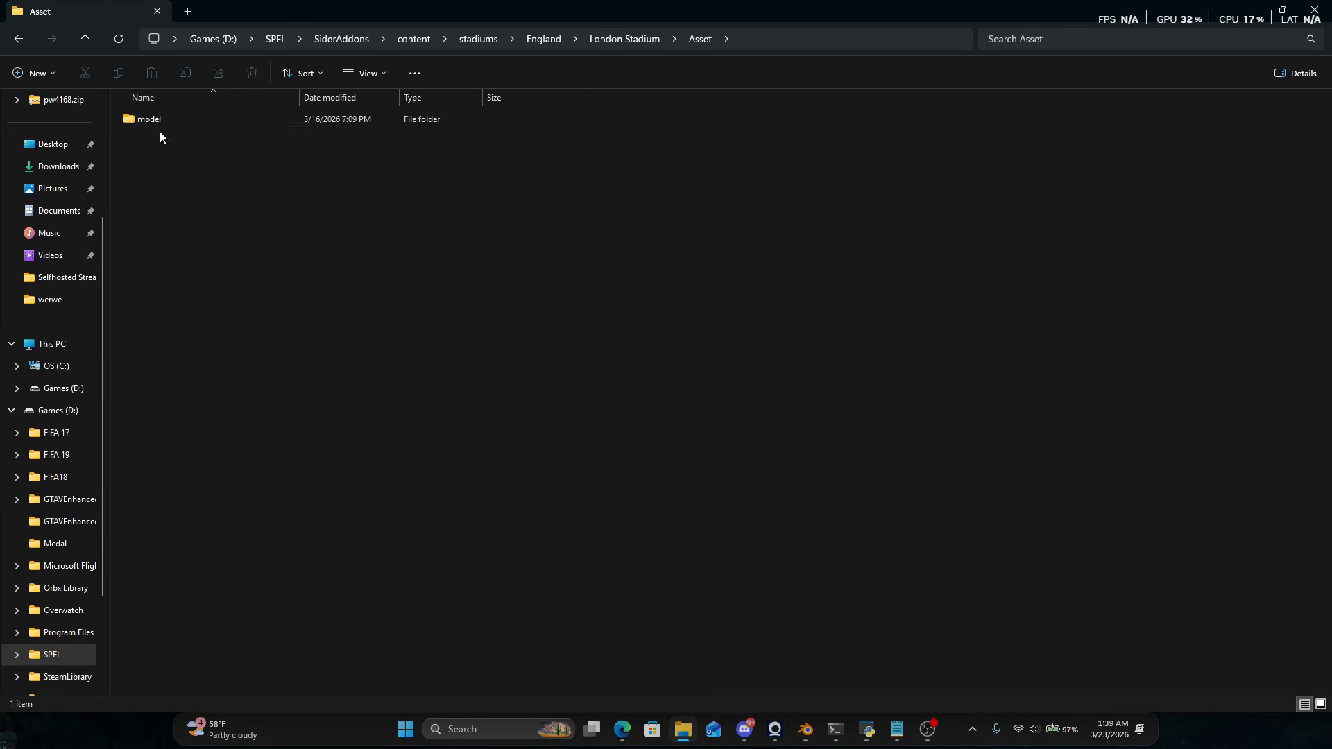
pyautogui.doubleClick(155, 121)
pyautogui.doubleClick(156, 122)
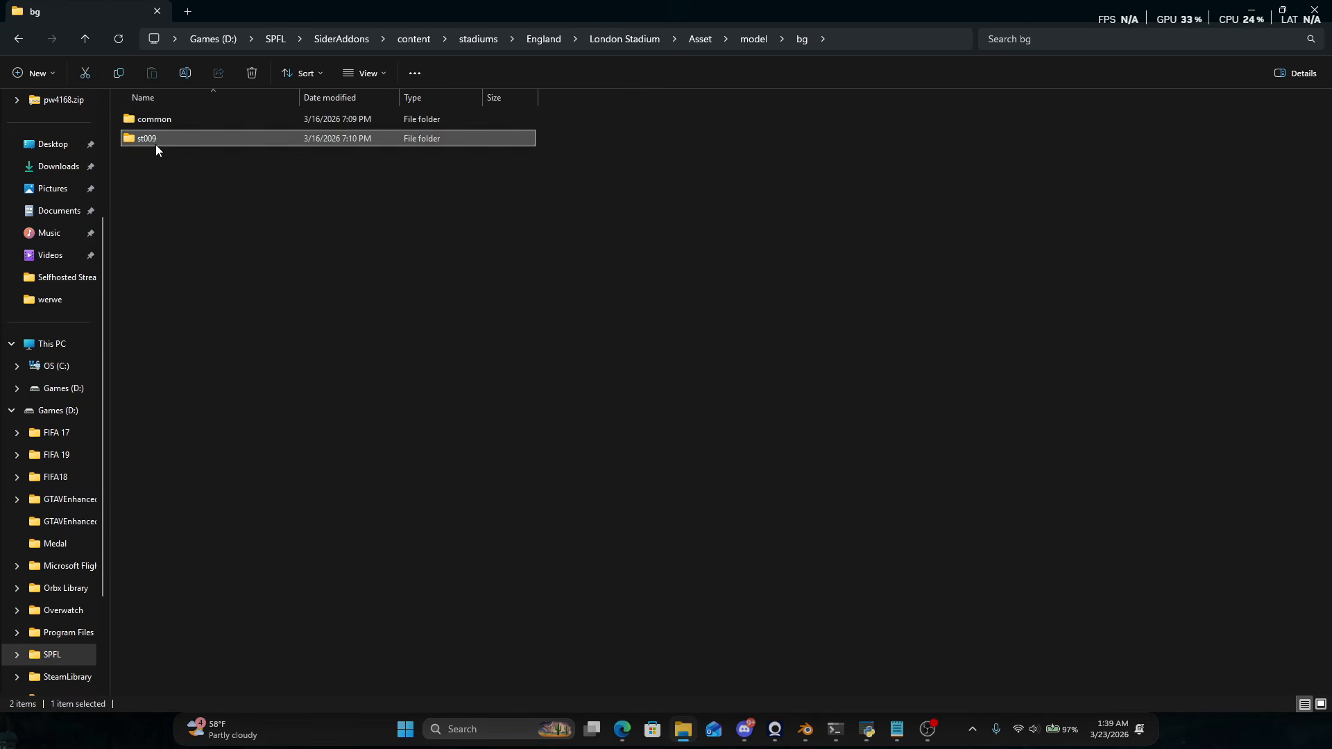
pyautogui.doubleClick(155, 141)
pyautogui.click(182, 256)
pyautogui.doubleClick(202, 259)
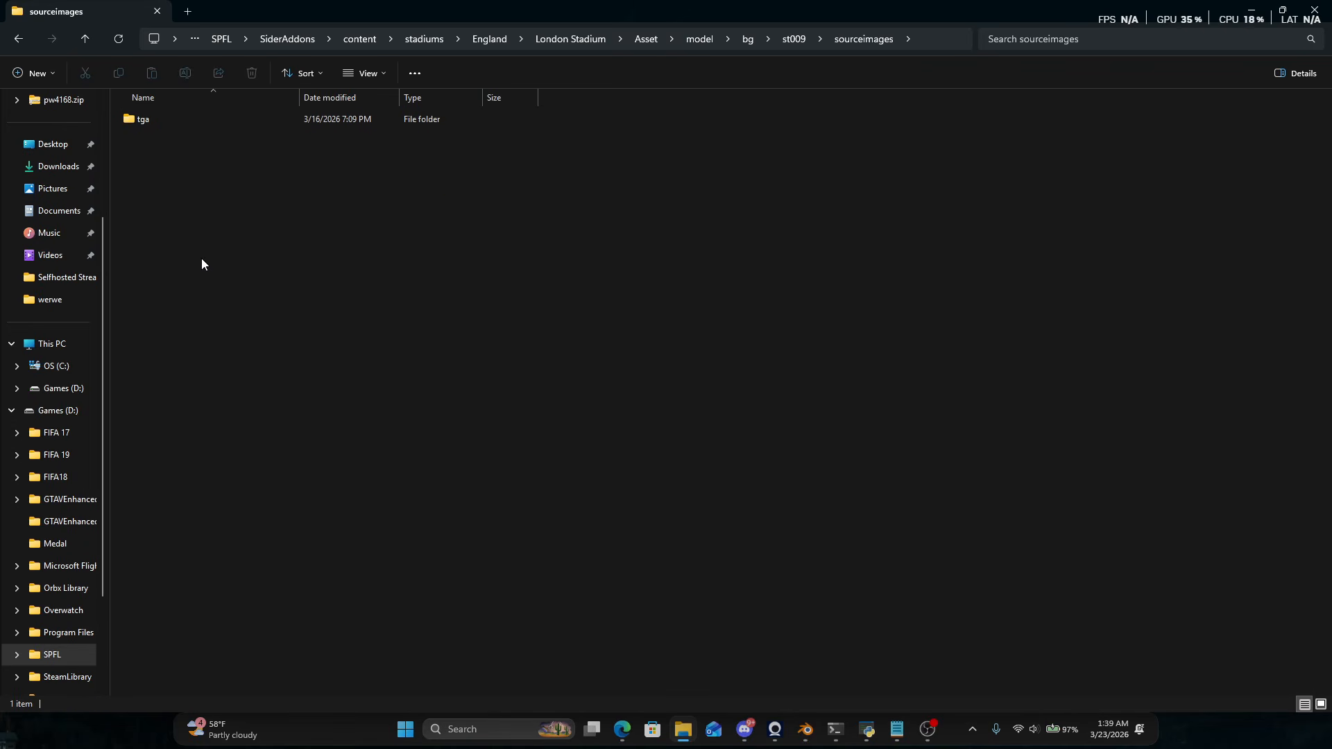
pyautogui.doubleClick(312, 119)
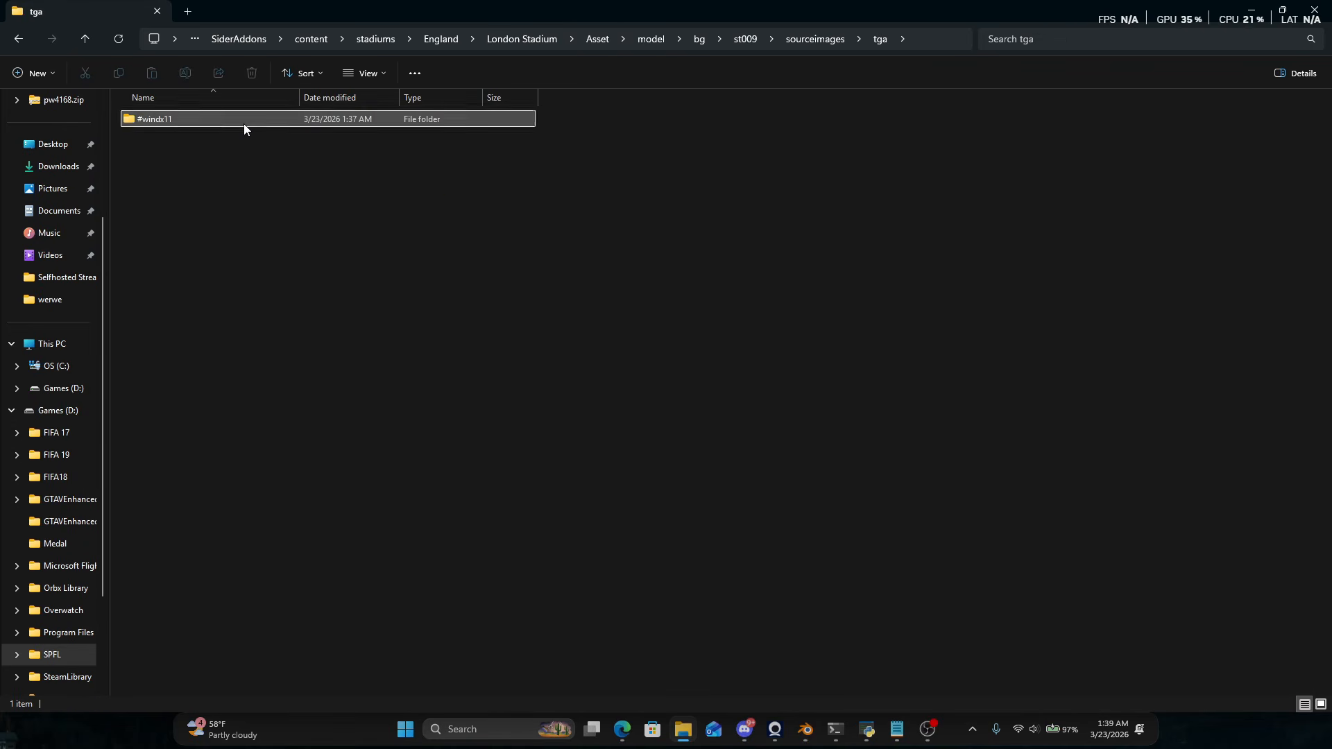
pyautogui.doubleClick(243, 123)
# Look over the texture files and copy the full path of the #windx11 folder.
pyautogui.moveTo(782, 466); pyautogui.dragTo(271, 110)
pyautogui.click(671, 281)
pyautogui.moveTo(668, 384); pyautogui.dragTo(170, 85)
pyautogui.click(692, 280)
pyautogui.scroll(-12, 681, 277)
pyautogui.moveTo(608, 459); pyautogui.dragTo(251, 57)
pyautogui.click(707, 355)
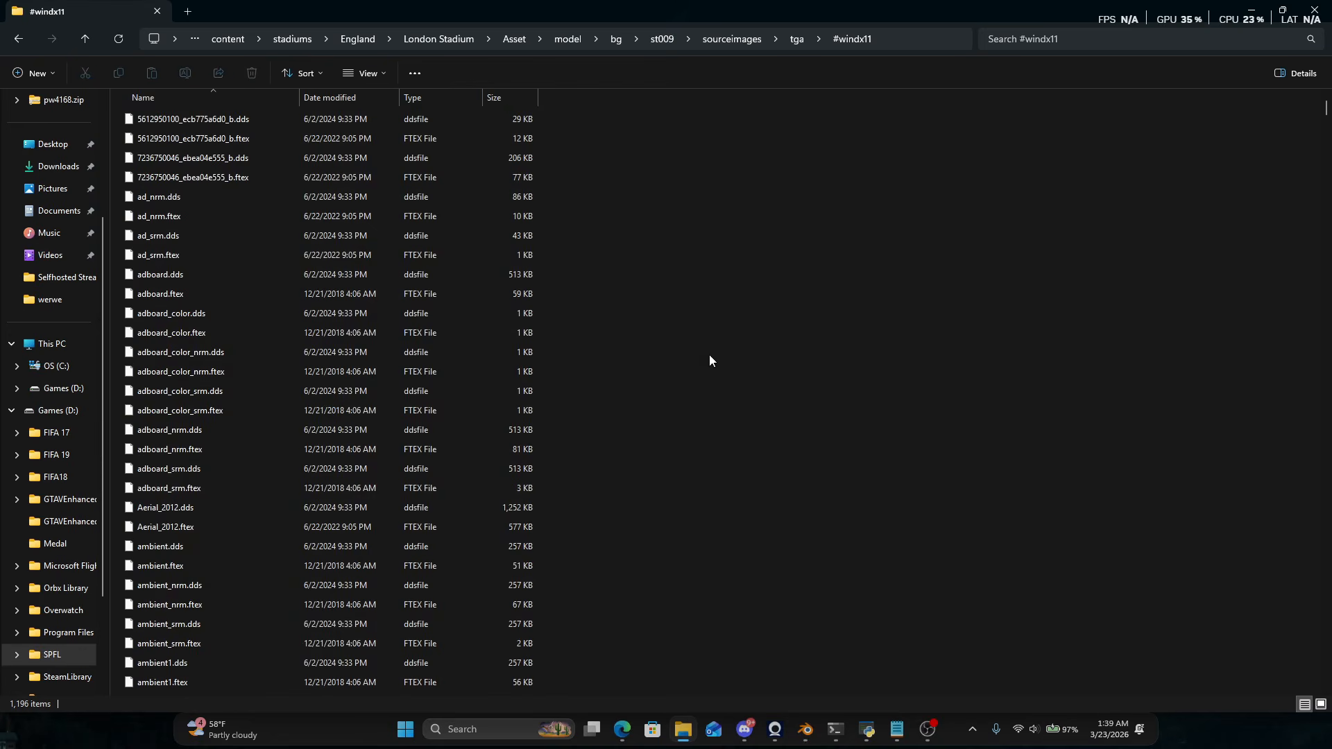
pyautogui.click(934, 37)
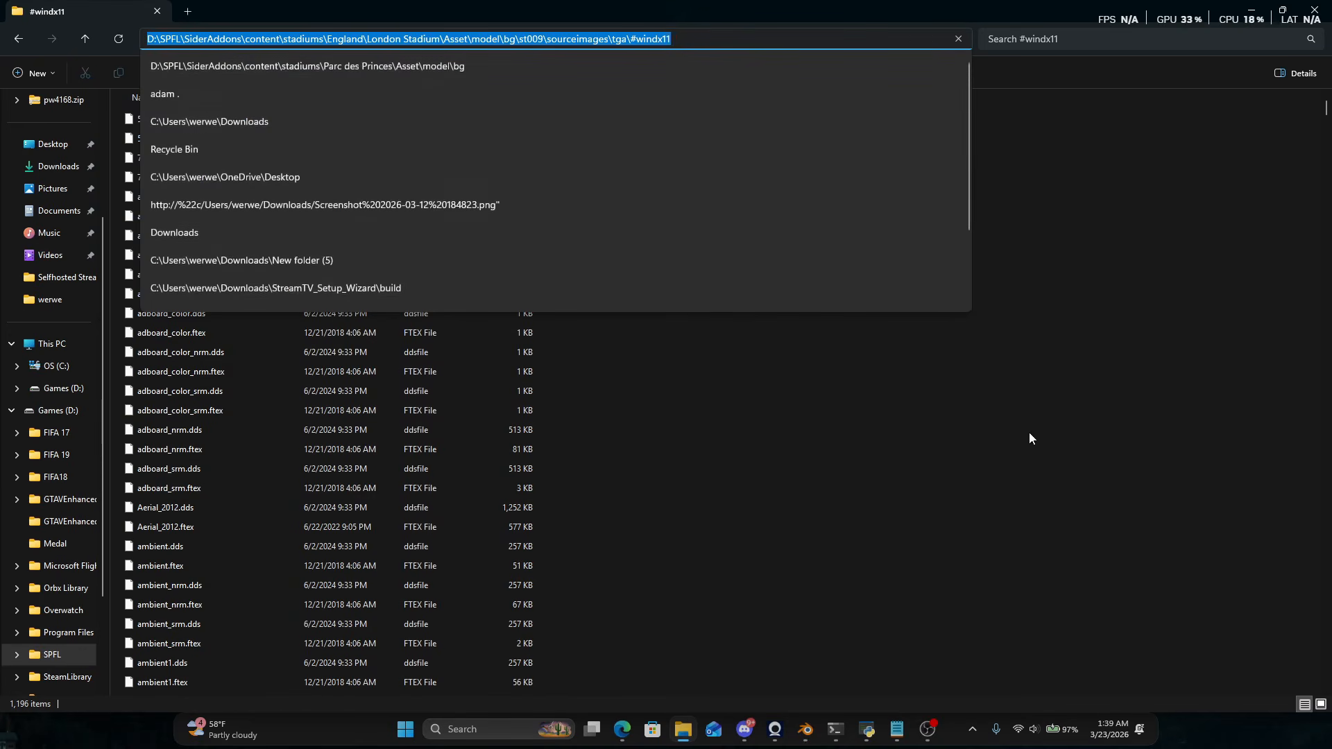
pyautogui.press('Escape')
pyautogui.press('Escape')
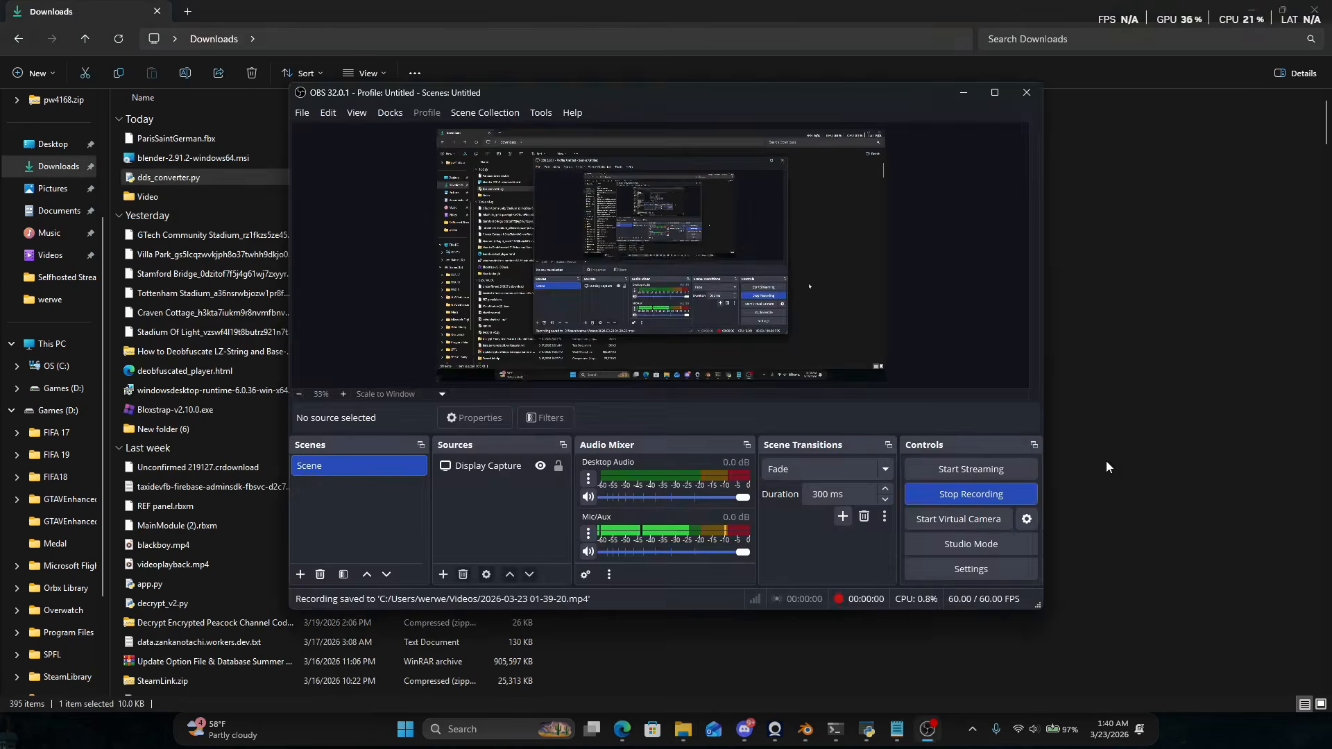
# Run dds_converter.py from the Downloads folder and choose batch conversion in the converter.
pyautogui.click(1106, 461)
pyautogui.click(195, 182)
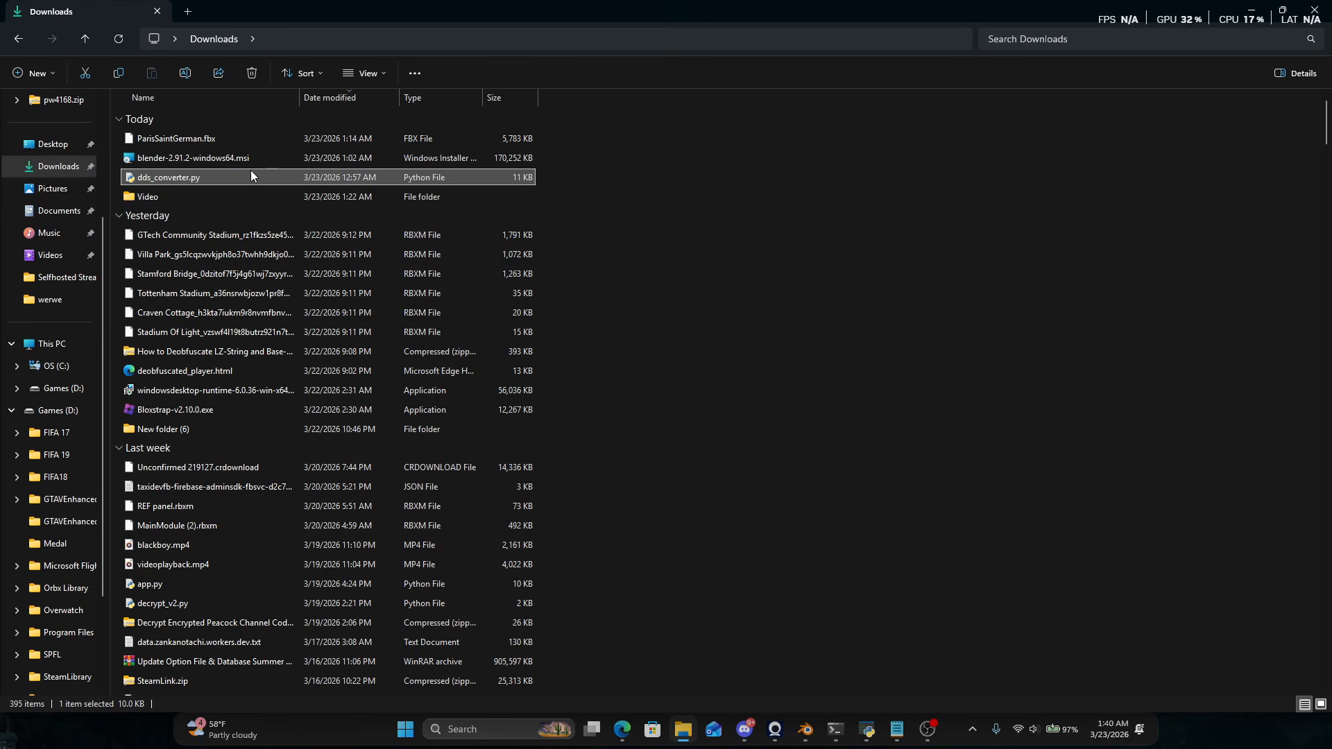
pyautogui.doubleClick(226, 177)
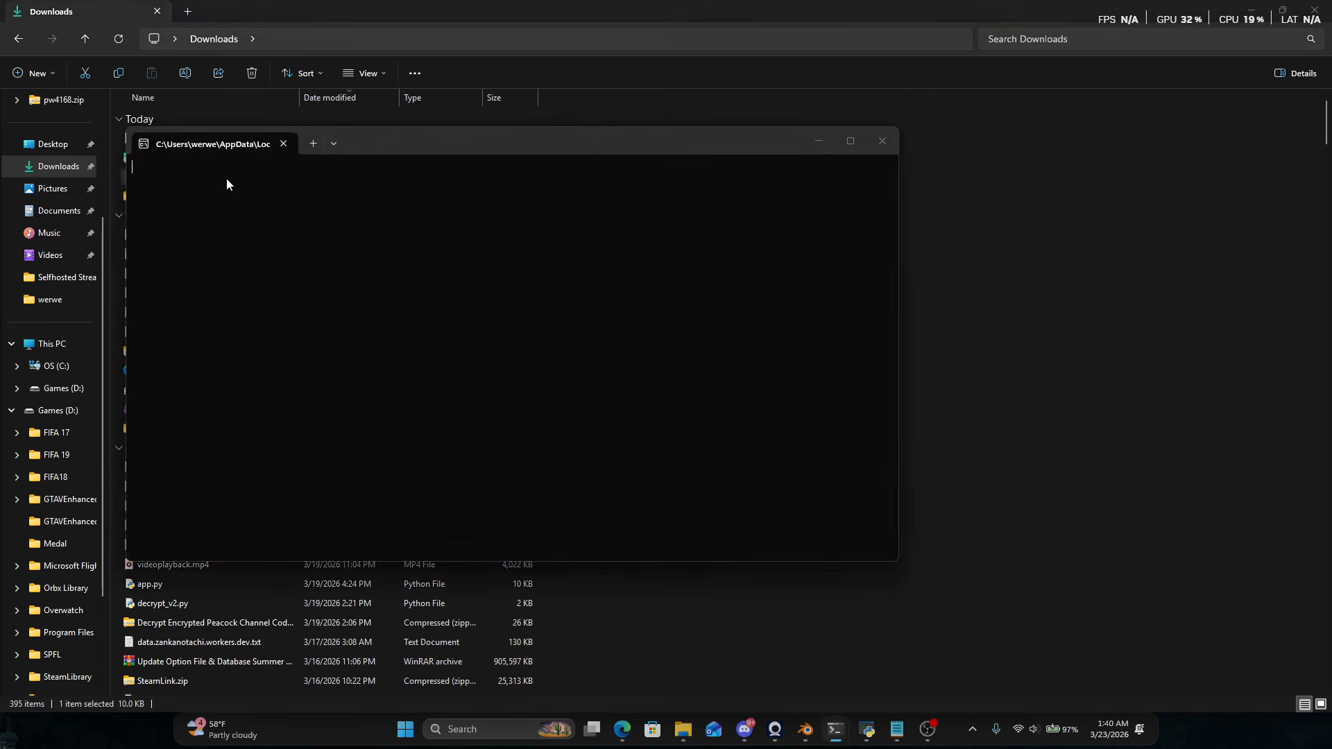
pyautogui.moveTo(255, 180); pyautogui.dragTo(268, 226)
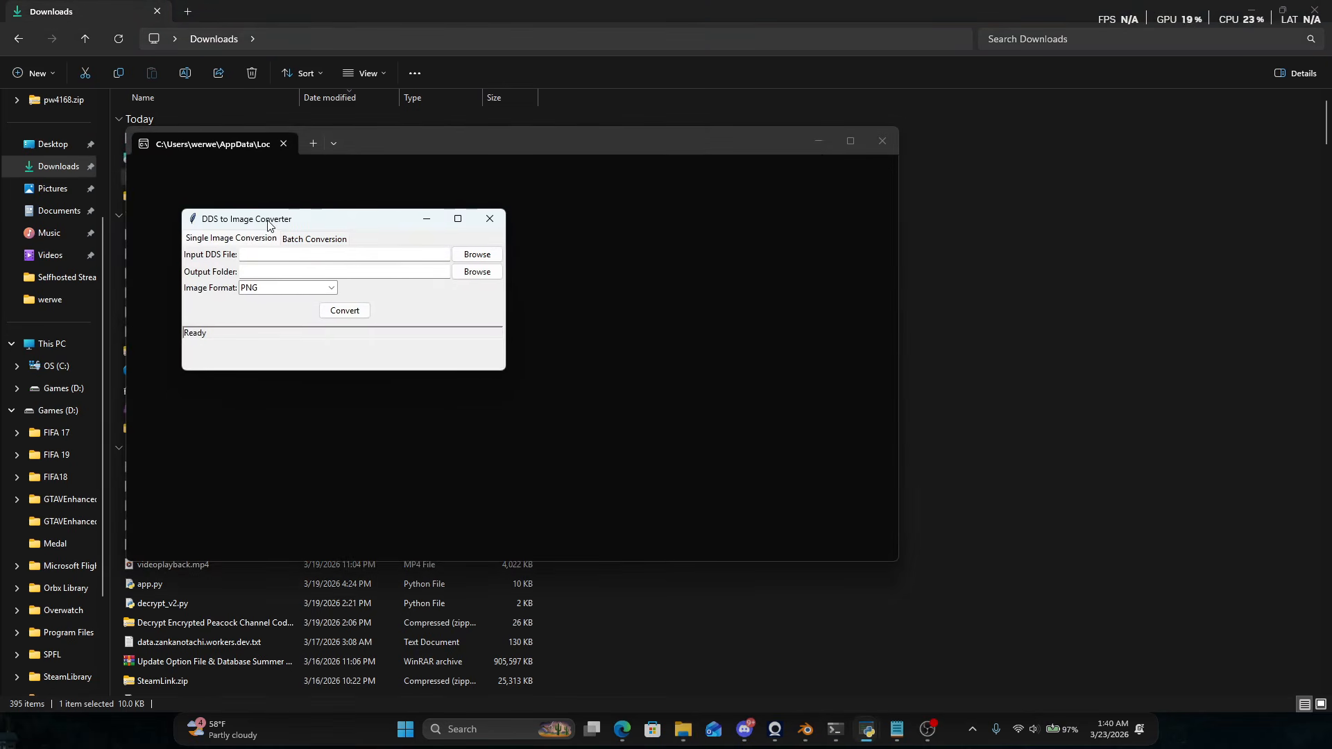
pyautogui.click(305, 240)
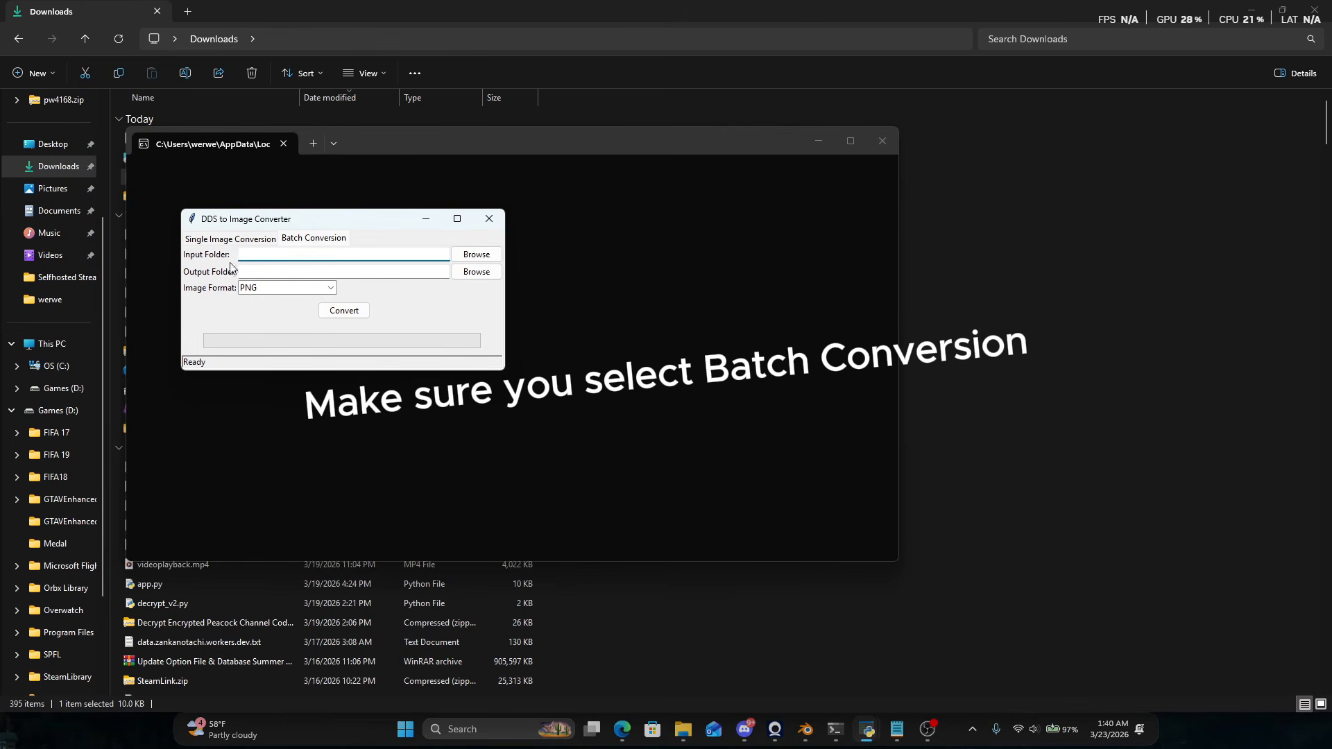
# Batch convert the DDS textures to PNG, using the st009\sourceimages\tga\#windx11 path as both the input and output folder.
pyautogui.hotkey('ctrl', 'v')
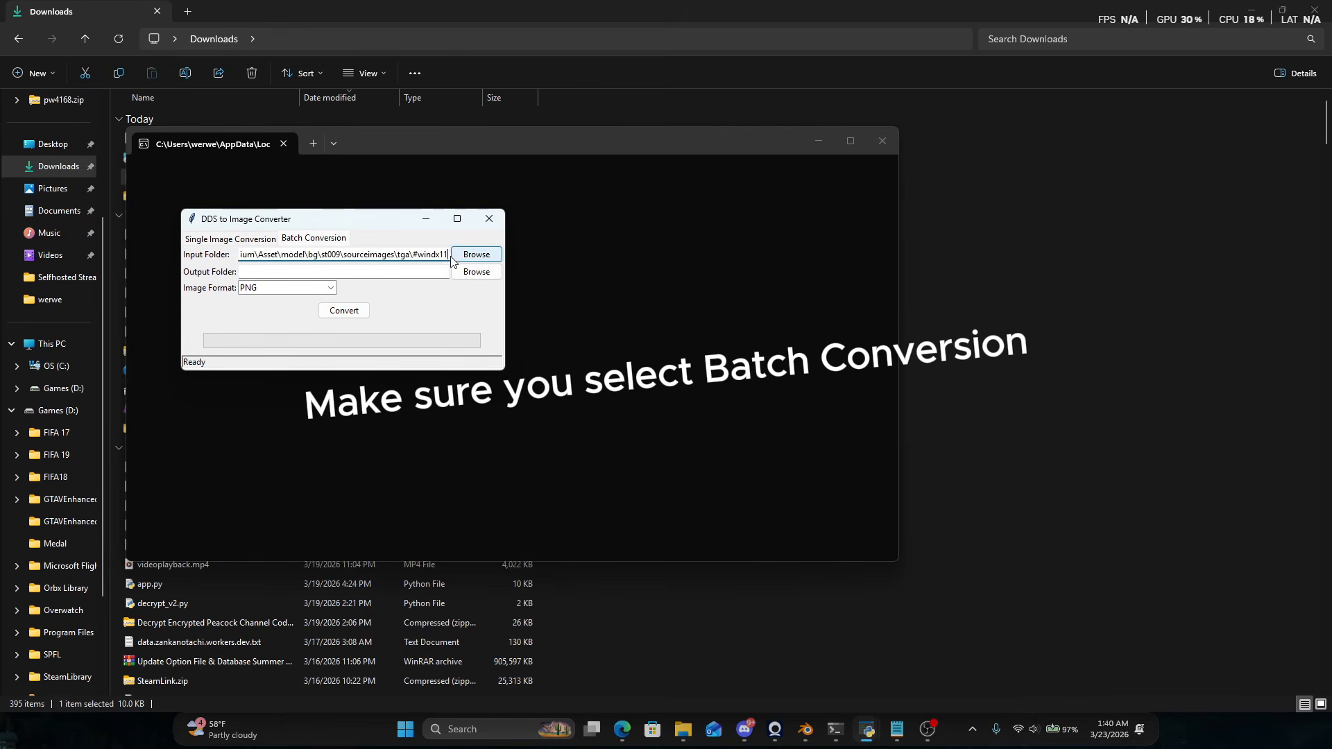
pyautogui.moveTo(448, 254); pyautogui.dragTo(179, 246)
pyautogui.click(363, 255)
pyautogui.moveTo(363, 255); pyautogui.dragTo(553, 256)
pyautogui.click(358, 271)
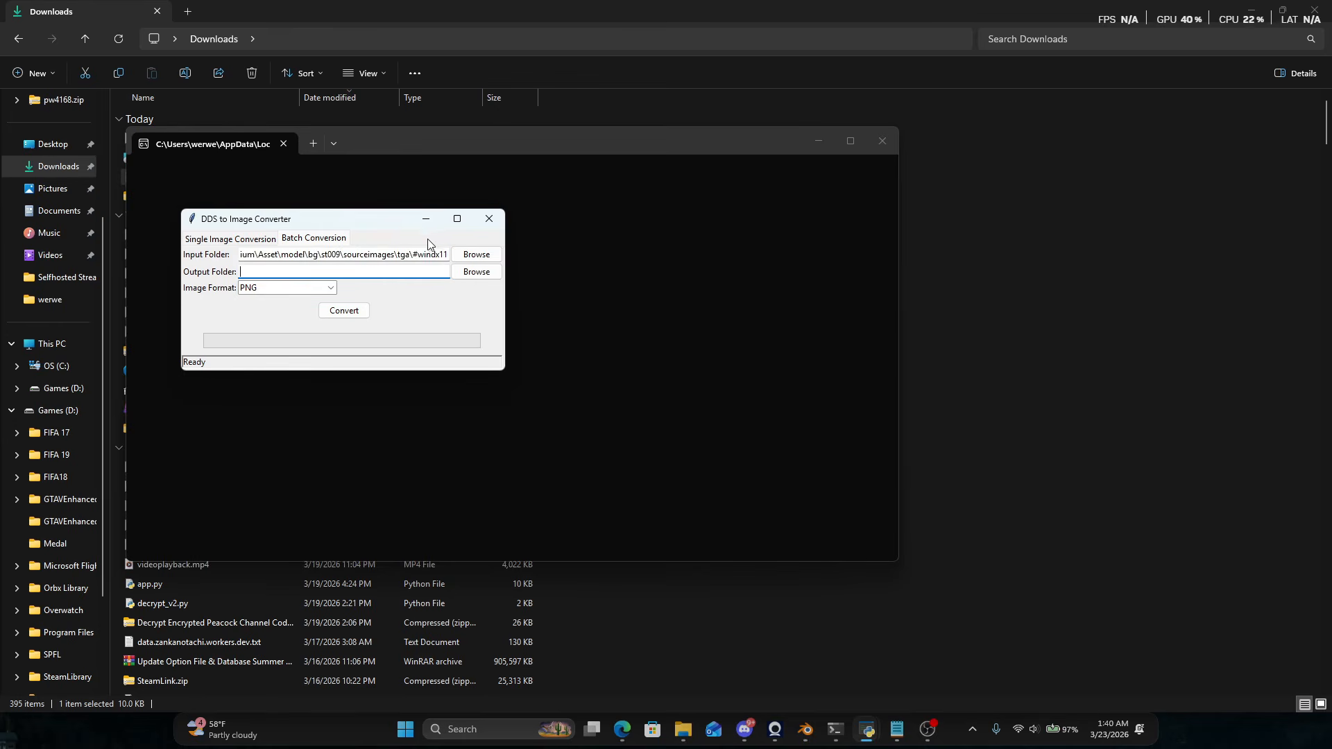
pyautogui.hotkey('ctrl', 'v')
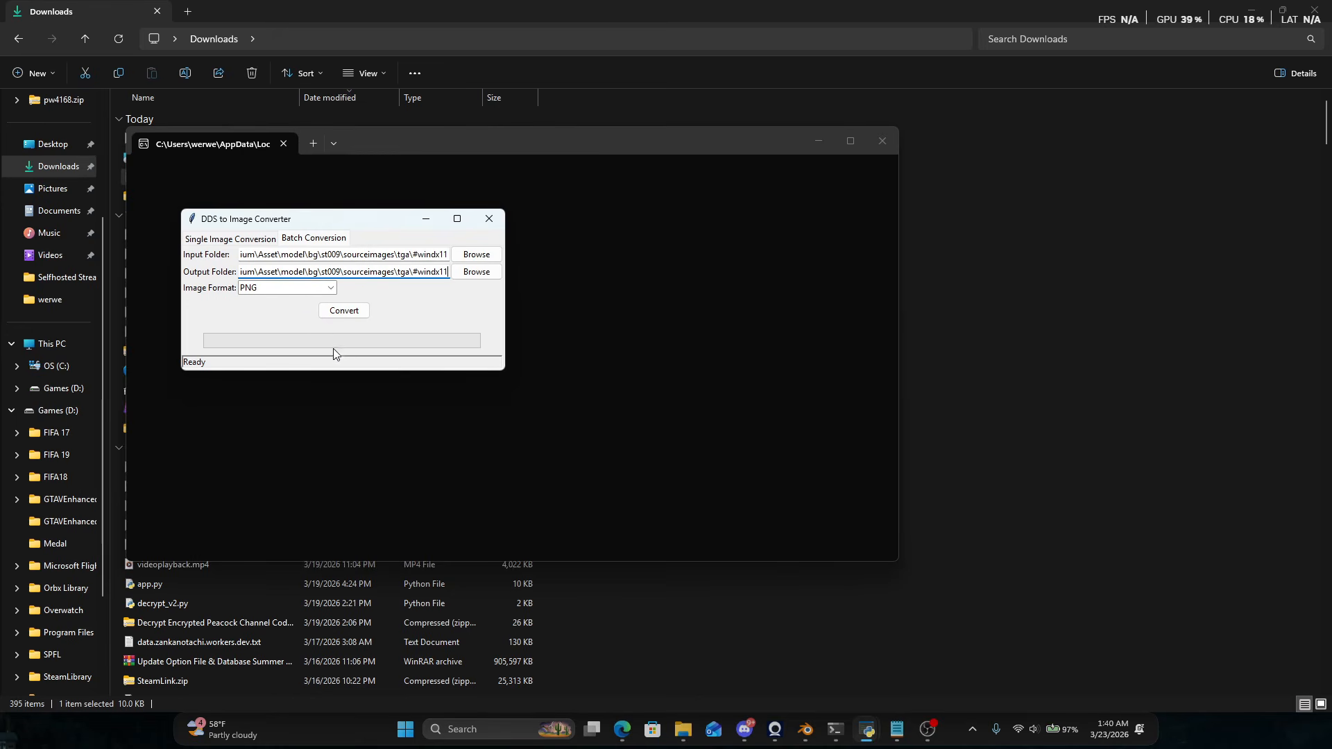
pyautogui.click(344, 311)
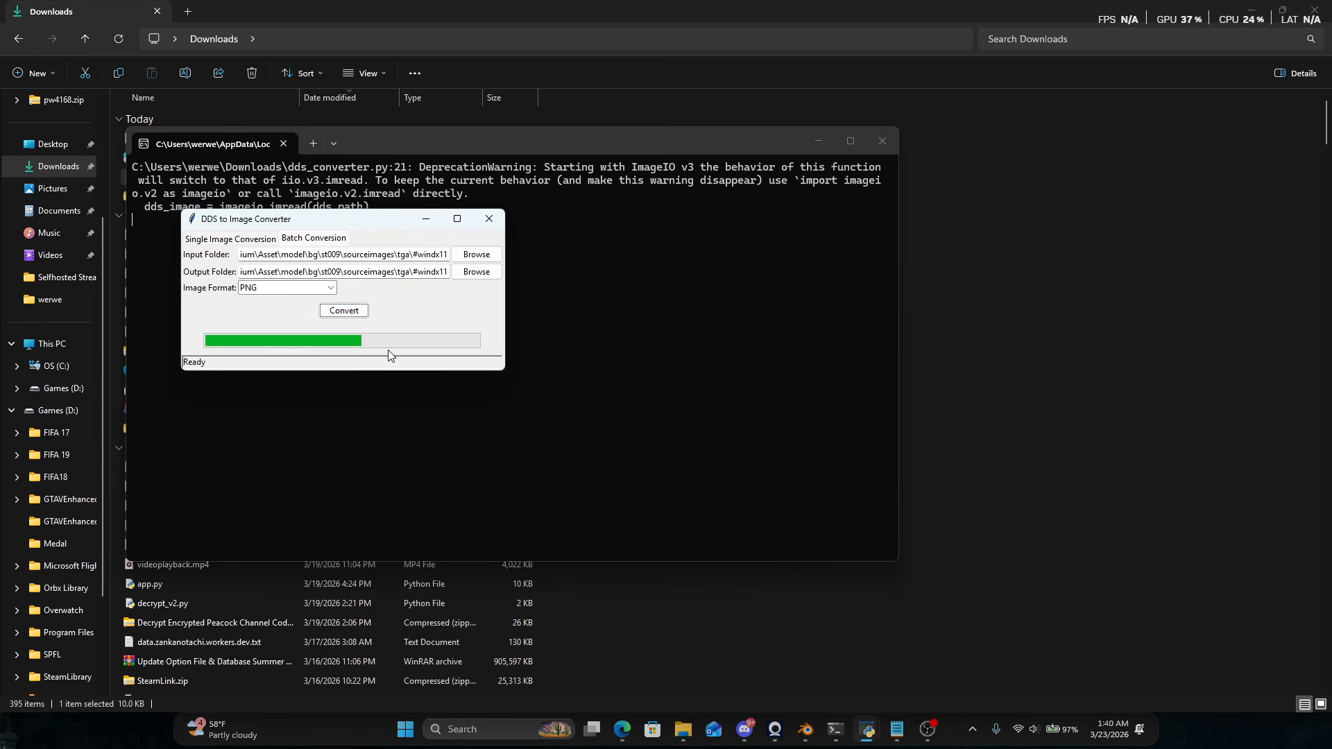
# Switch to Blender's Scripting workspace and paste in the Python script that swaps DDS textures for PNG files.
pyautogui.click(809, 744)
pyautogui.scroll(-3, 620, 433)
pyautogui.scroll(5, 620, 432)
pyautogui.moveTo(828, 104); pyautogui.dragTo(659, 208)
pyautogui.scroll(2, 426, 230)
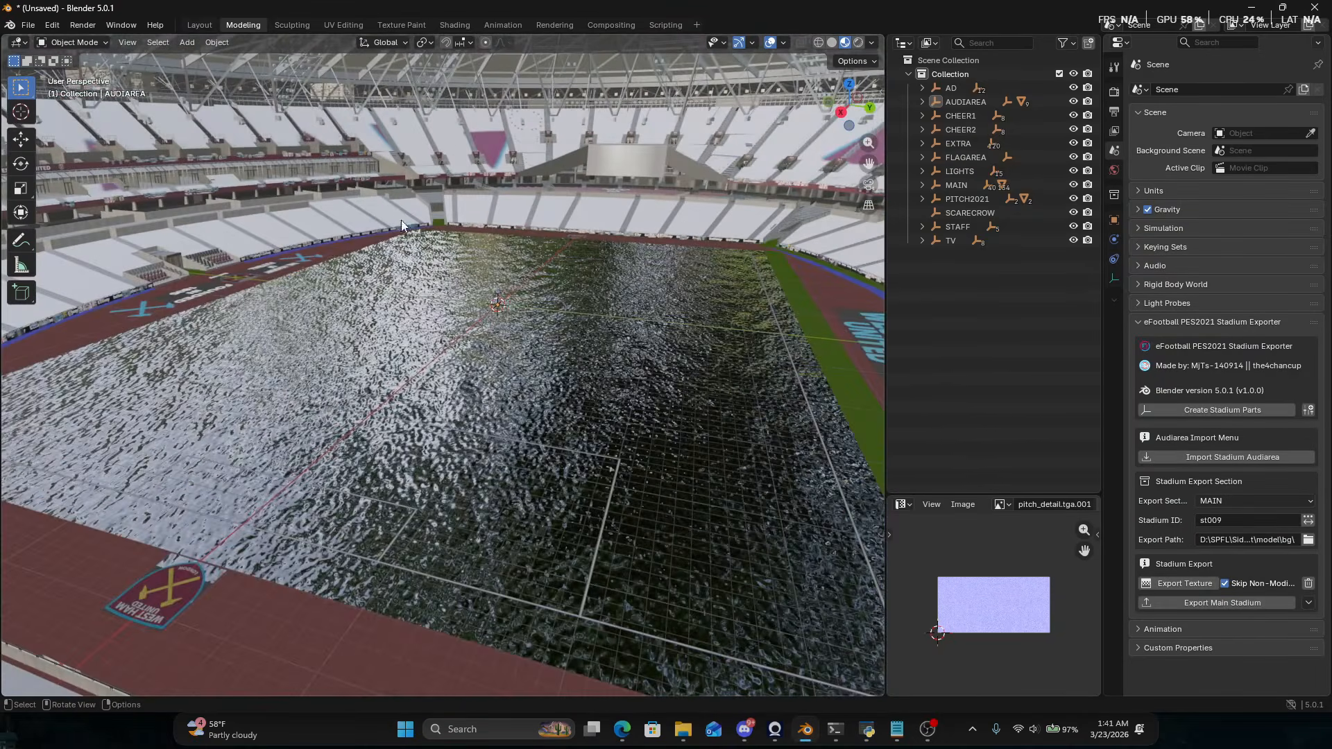
pyautogui.click(666, 25)
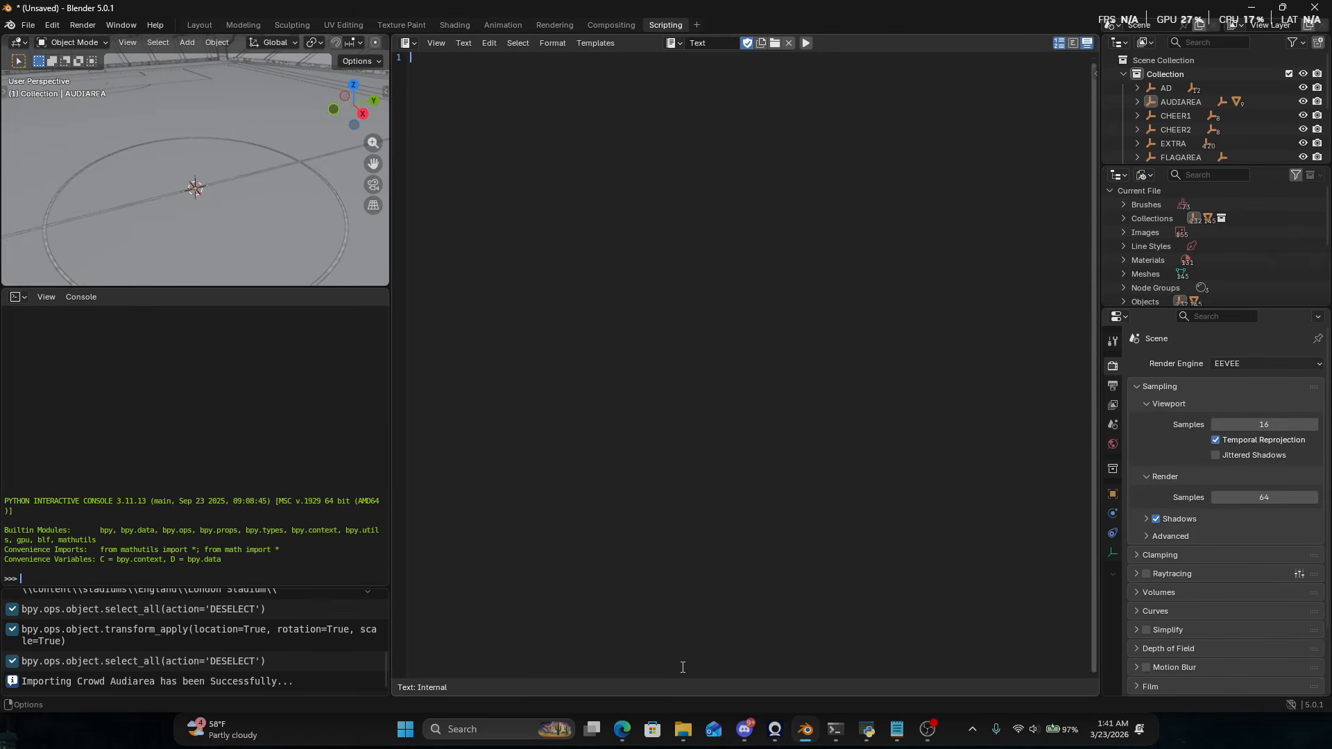
pyautogui.click(923, 730)
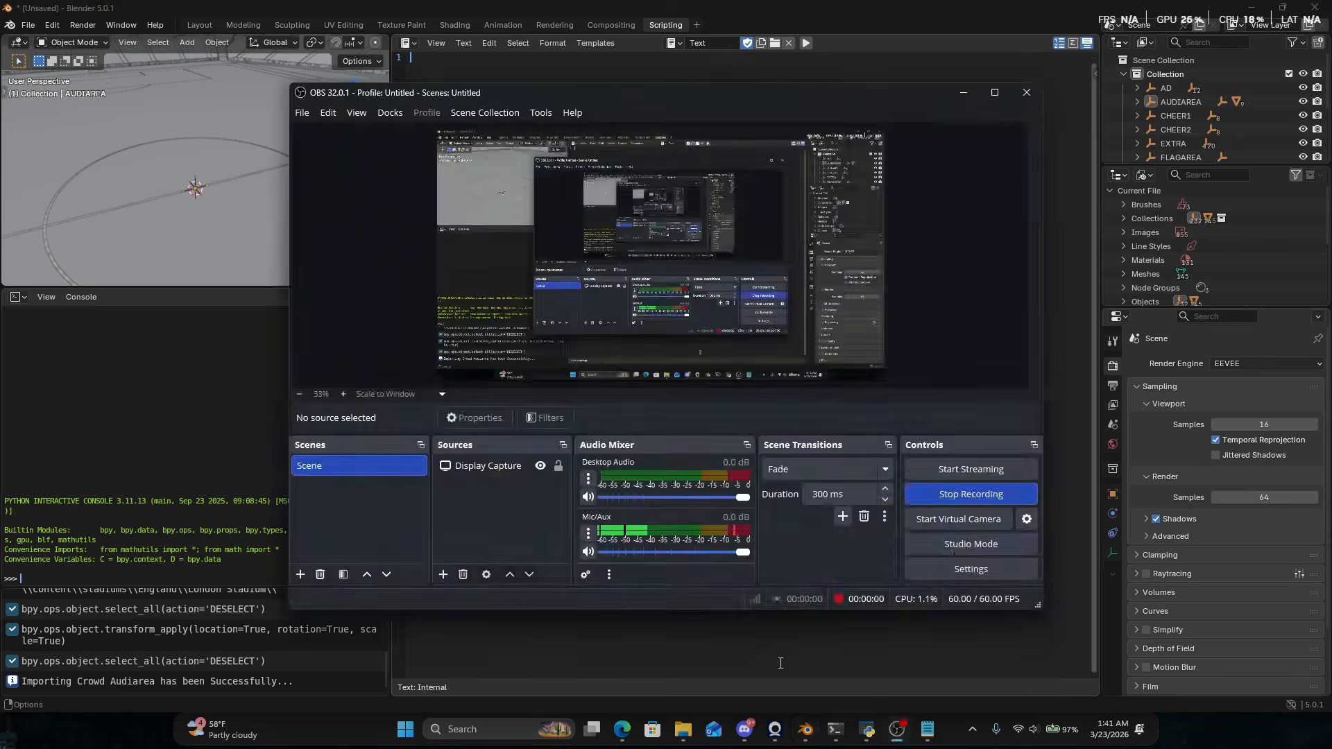
pyautogui.click(782, 663)
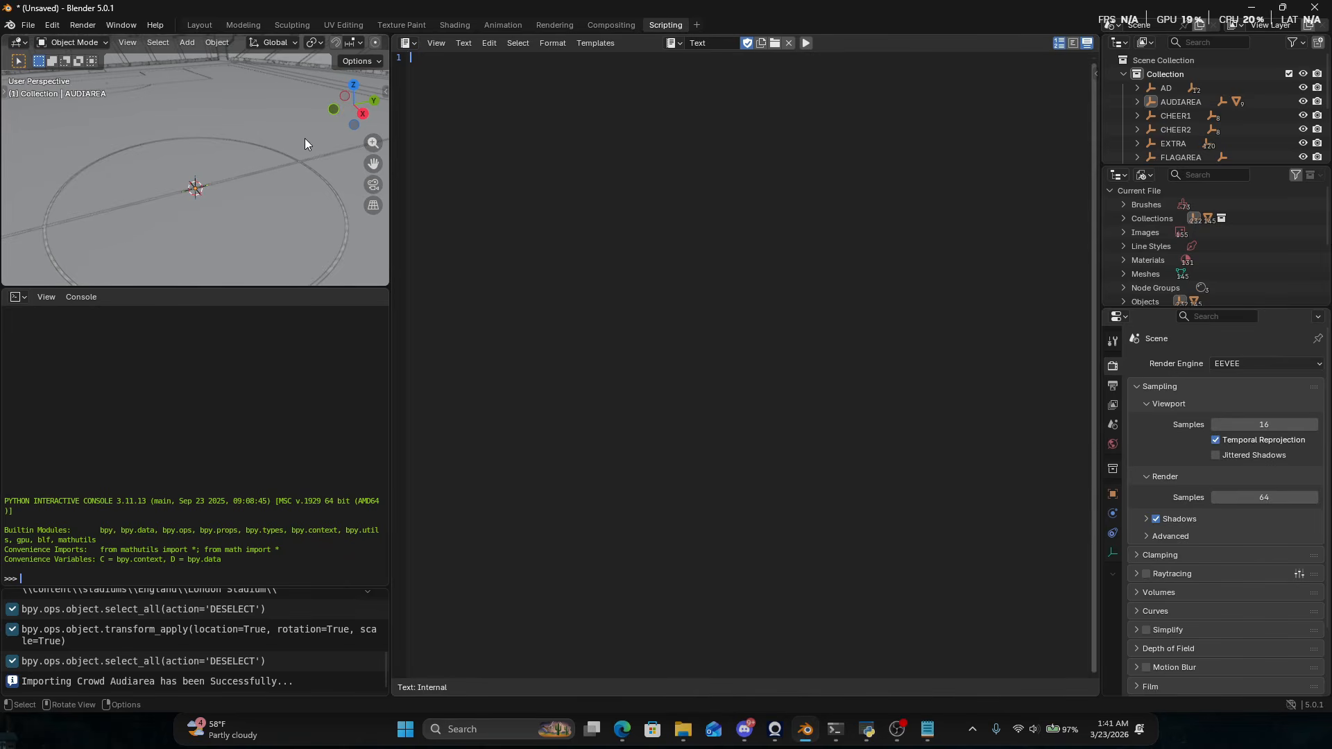
pyautogui.write('import bpy import os  # Set the folder where PNGs are stored png_folder = r"SOURCEIMAGESFOLDER"  # Loop through all materials in the Blender file for mat in bpy.data.materials:     if mat.use_nodes:  # Ensure the material uses nodes         for node in mat.node_tree.nodes:             if node.type == \'TEX_IMAGE\' and node.image:  # Check if it\'s an image texture node                 old_path = bpy.path.abspath(node.image.filepath)  # Get absolute path                  if old_path.lower().endswith(".dds"):  # Check if the texture is DDS                     file_name = os.path.basename(old_path).replace(".dds", ".png")  # Get the file name but in PNG                     png_path = os.path.join(png_folder, file_name)  # Full path to the PNG                      # Check if the PNG exists in the specified folder                     if os.path.exists(png_path):                         node.image.filepath = png_path  # Use absolute path instead of relative                         node.image.reload()  # Reload the image so it updates in Blender                         print(f":white_check_mark: Changed texture: {old_path} -> {png_path}")                     else:                         print(f":warning: PNG not found in folder for: {old_path}, skipping.")  # Force refresh Blender\'s viewport to apply changes bpy.ops.wm.redraw_timer(type=\'DRAW_WIN_SWAP\', iterations=1)  print(":tada: Done! All DDS textures swapped to PNG from the specified folder.")')
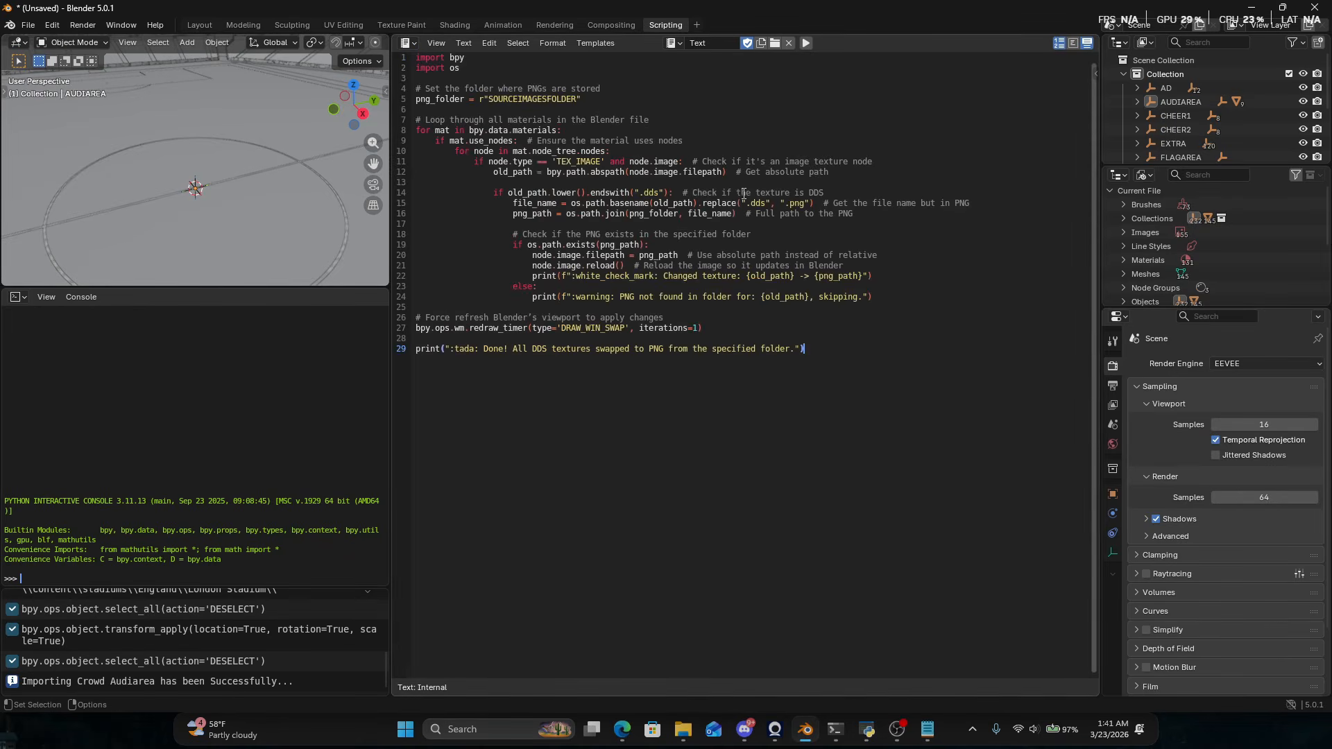
pyautogui.hotkey('ctrl', 'a')
pyautogui.click(721, 329)
pyautogui.moveTo(903, 409); pyautogui.dragTo(421, 57)
pyautogui.click(775, 300)
# Replace SOURCEIMAGESFOLDER in the script with London Stadium's copied #windx11 folder path and run the script.
pyautogui.click(548, 111)
pyautogui.doubleClick(545, 101)
pyautogui.moveTo(578, 100); pyautogui.dragTo(491, 100)
pyautogui.click(684, 728)
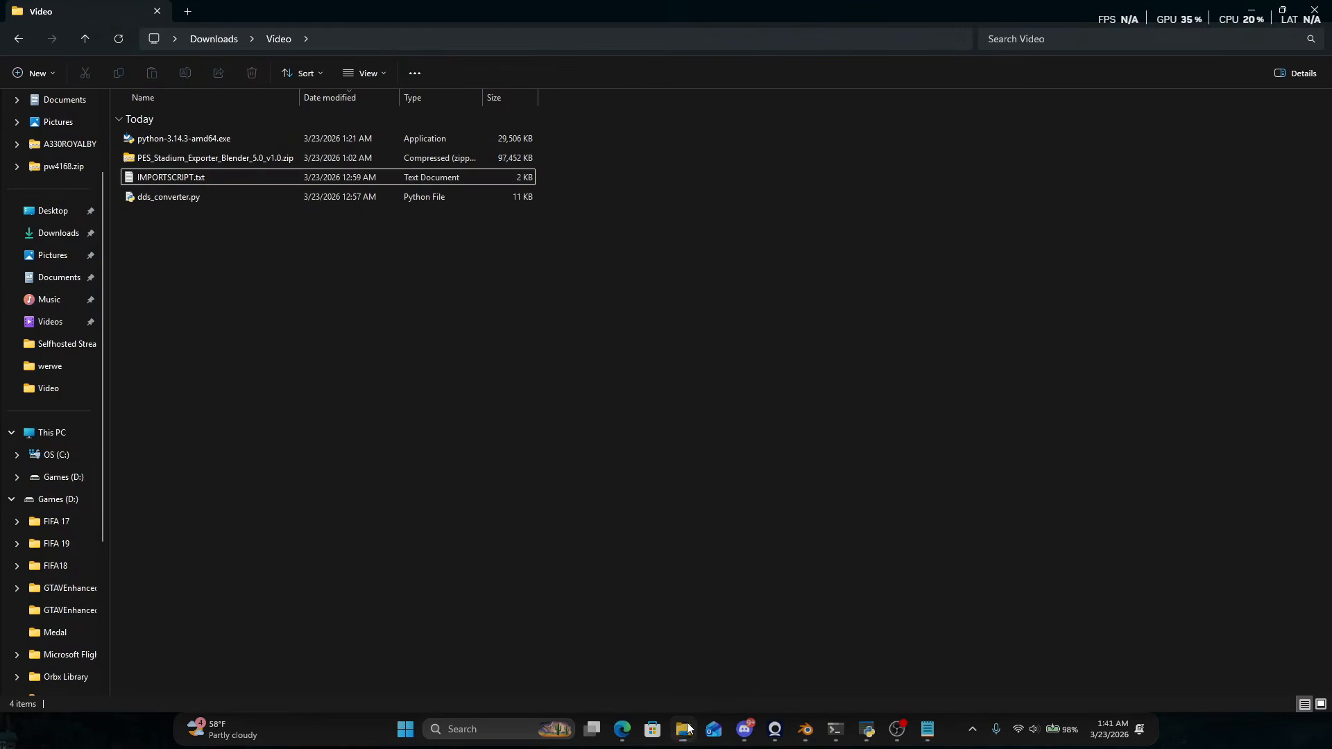
pyautogui.click(685, 728)
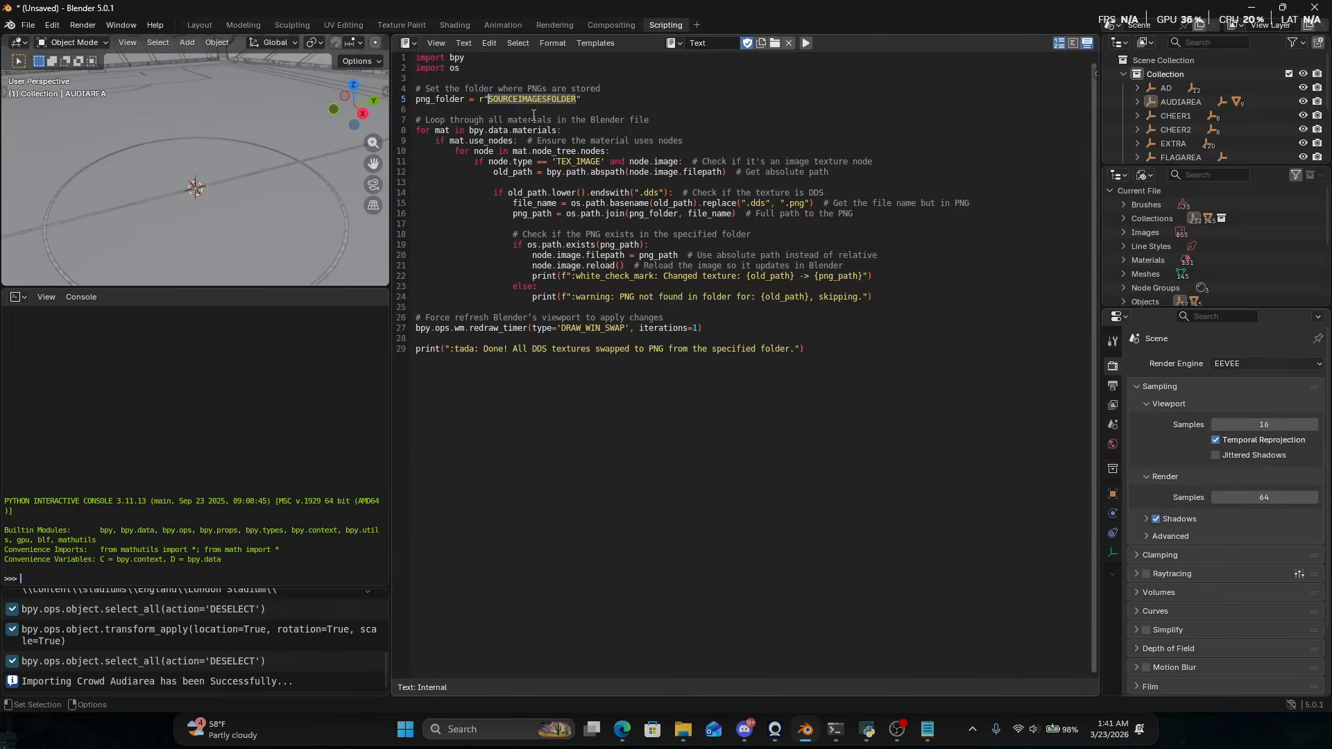
pyautogui.press('super+v')
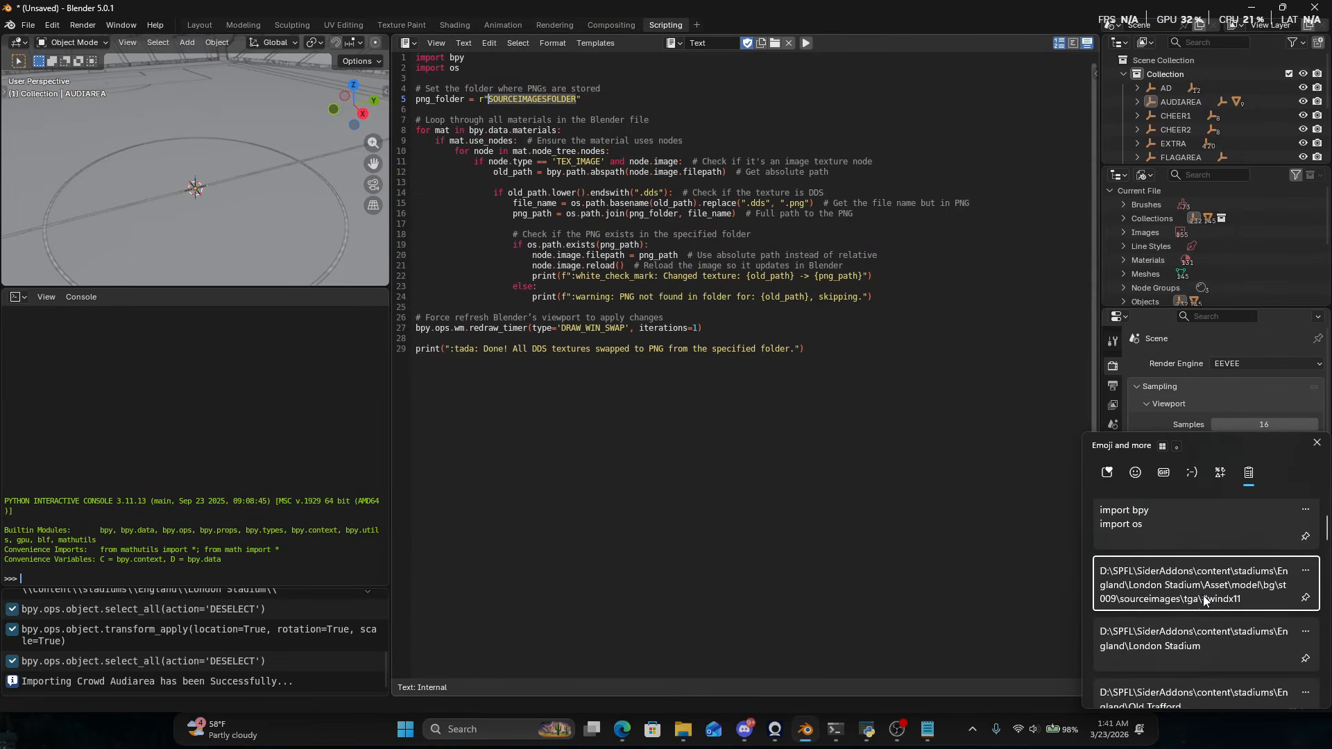
pyautogui.click(1204, 601)
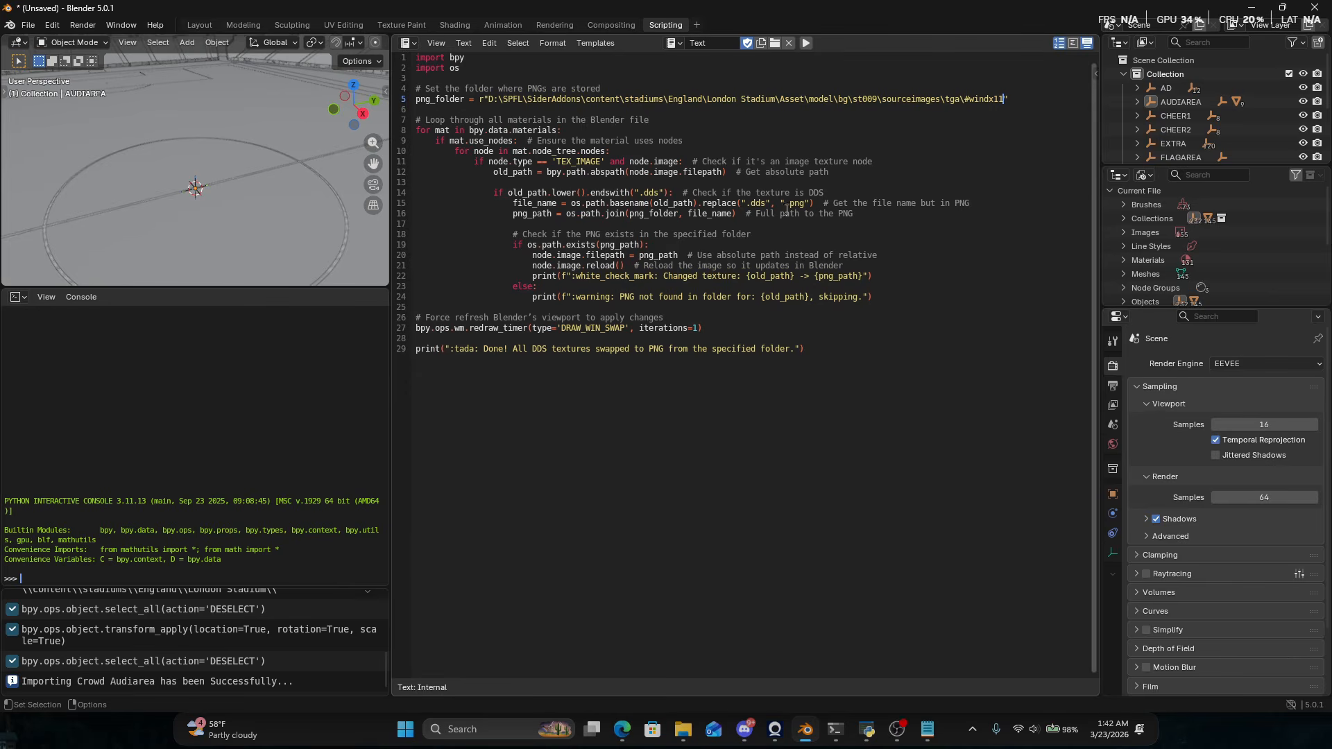
pyautogui.click(805, 43)
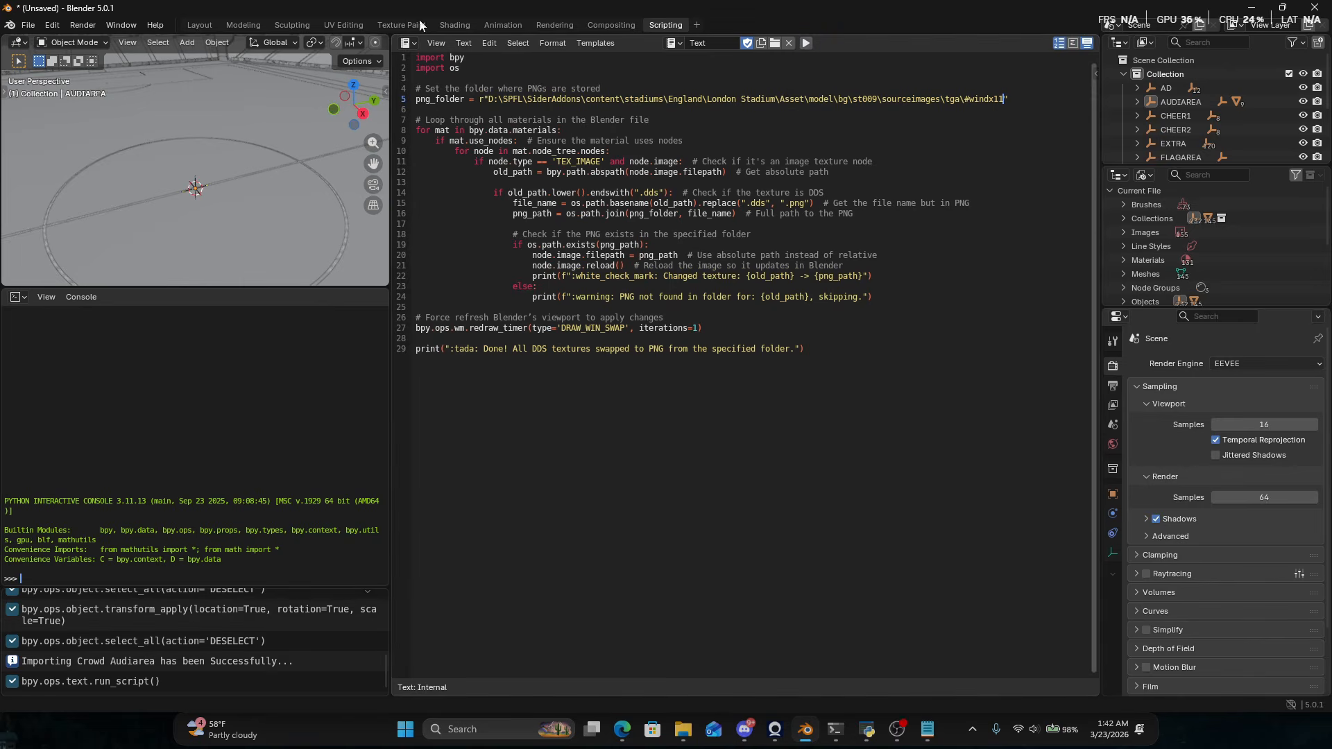
# Display the stadium in the Layout workspace with Material Preview shading to check its textures.
pyautogui.click(199, 25)
pyautogui.moveTo(726, 345); pyautogui.dragTo(809, 217, button='middle')
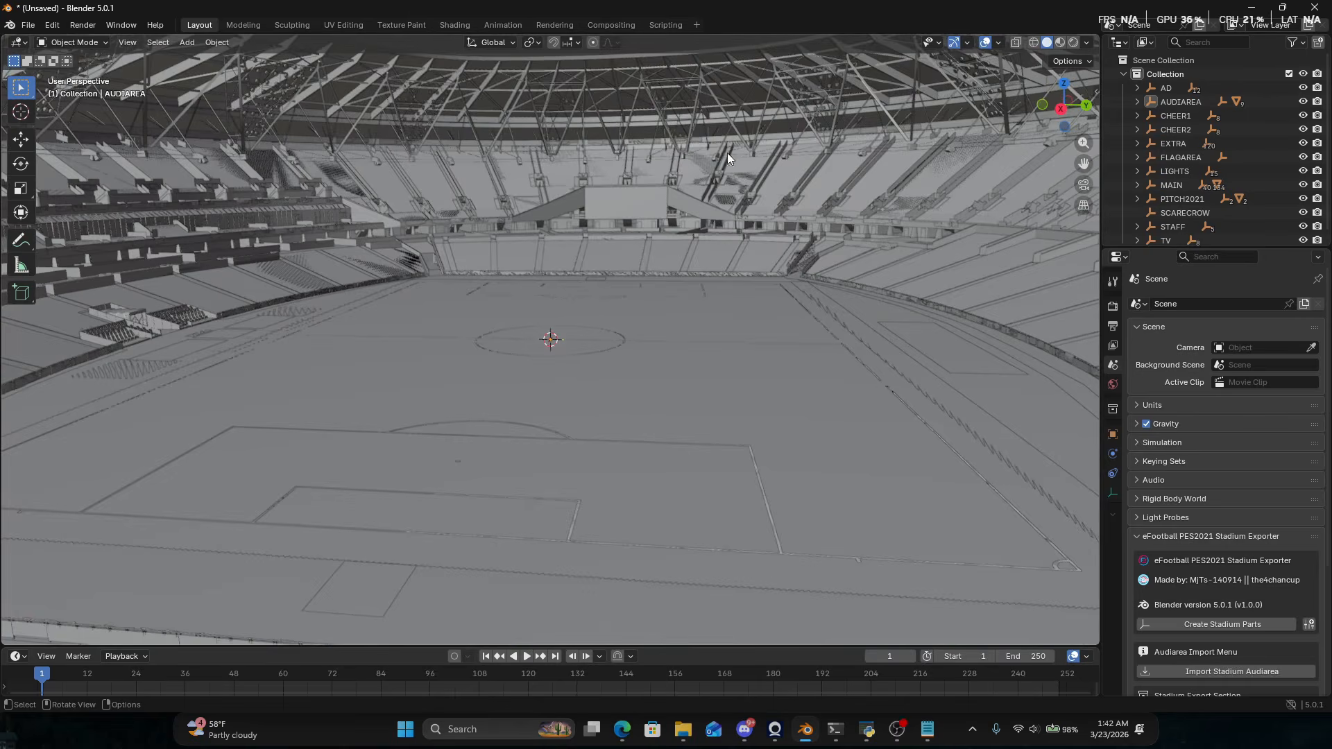
pyautogui.click(1060, 43)
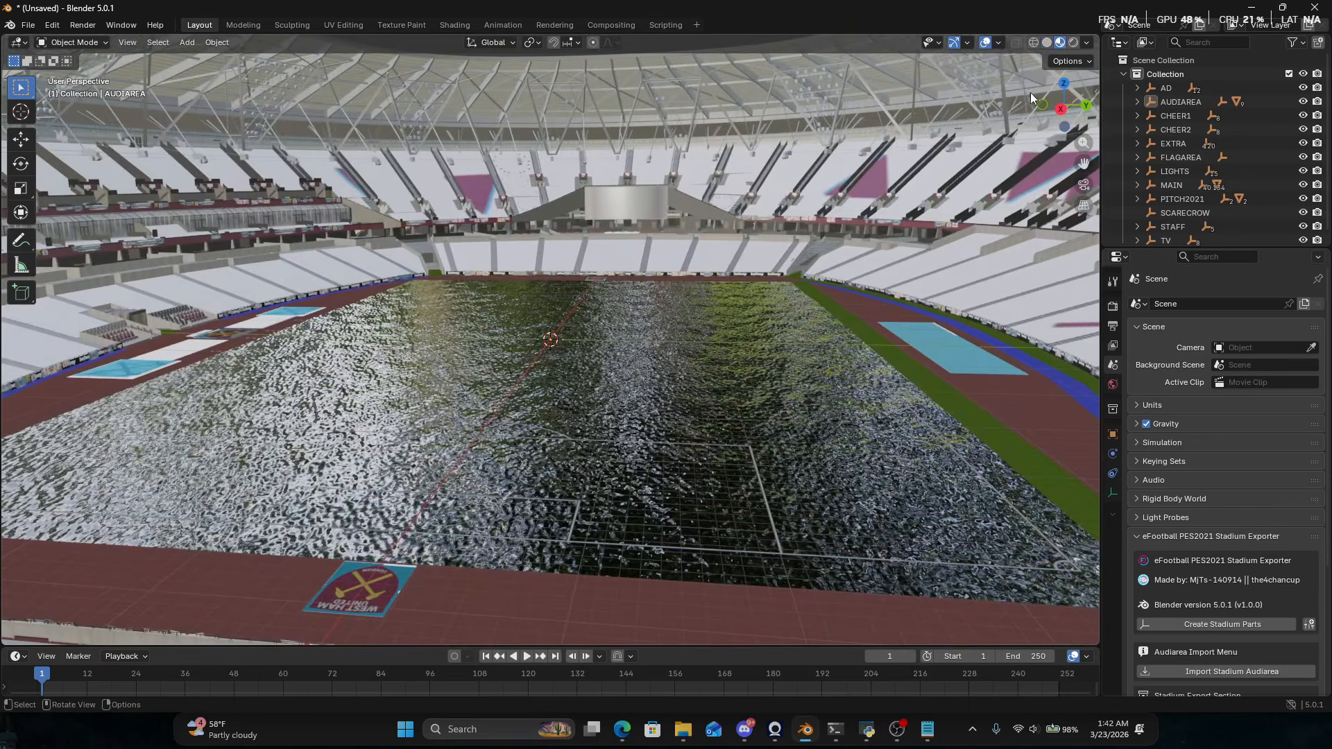
pyautogui.moveTo(1030, 93); pyautogui.dragTo(701, 414)
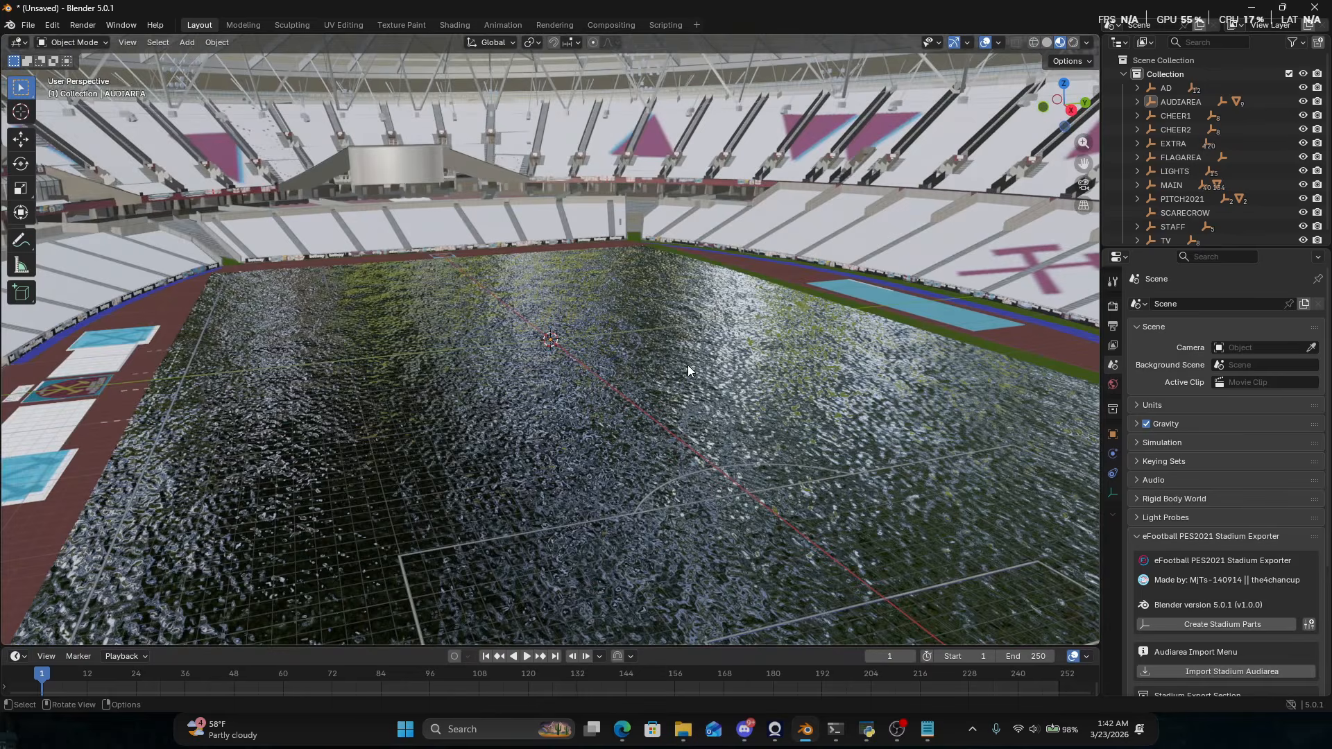
# Delete the glossy grass surface mesh covering the pitch.
pyautogui.click(673, 362)
pyautogui.press('Delete')
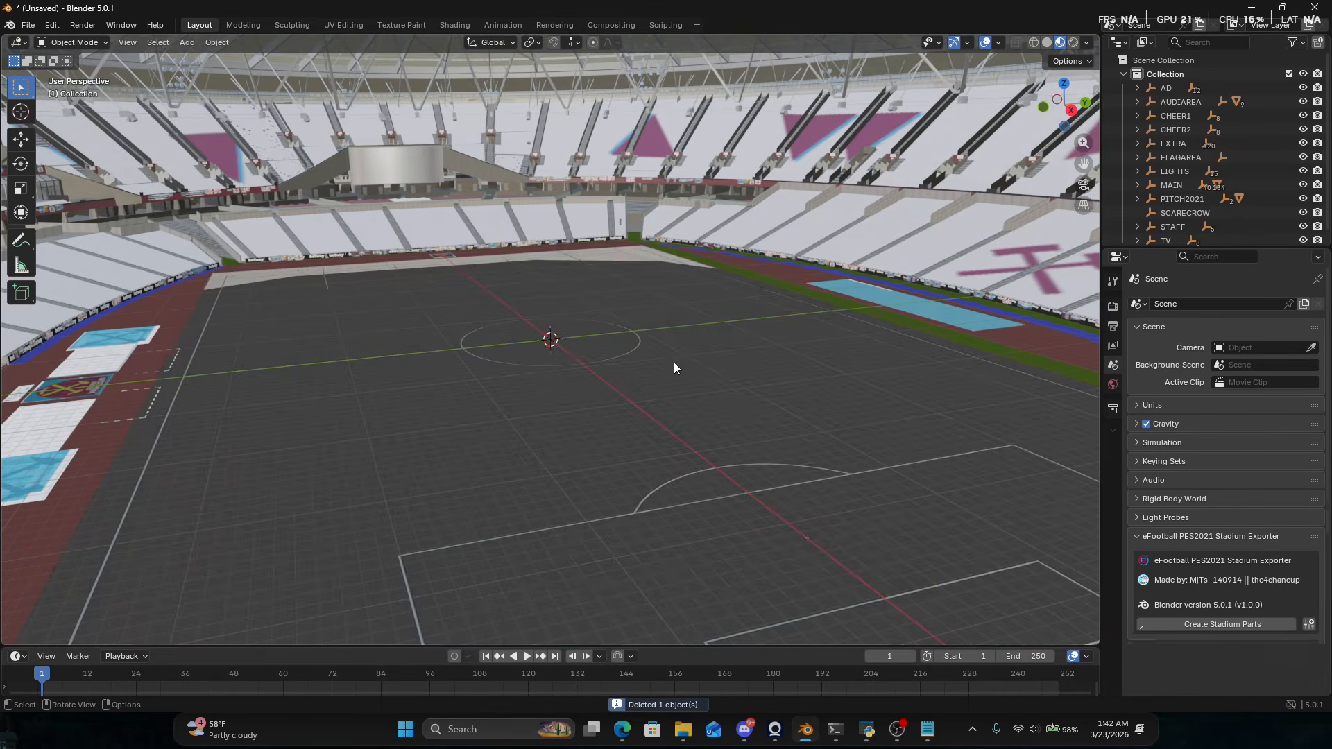
pyautogui.scroll(-1, 684, 368)
pyautogui.scroll(2, 821, 471)
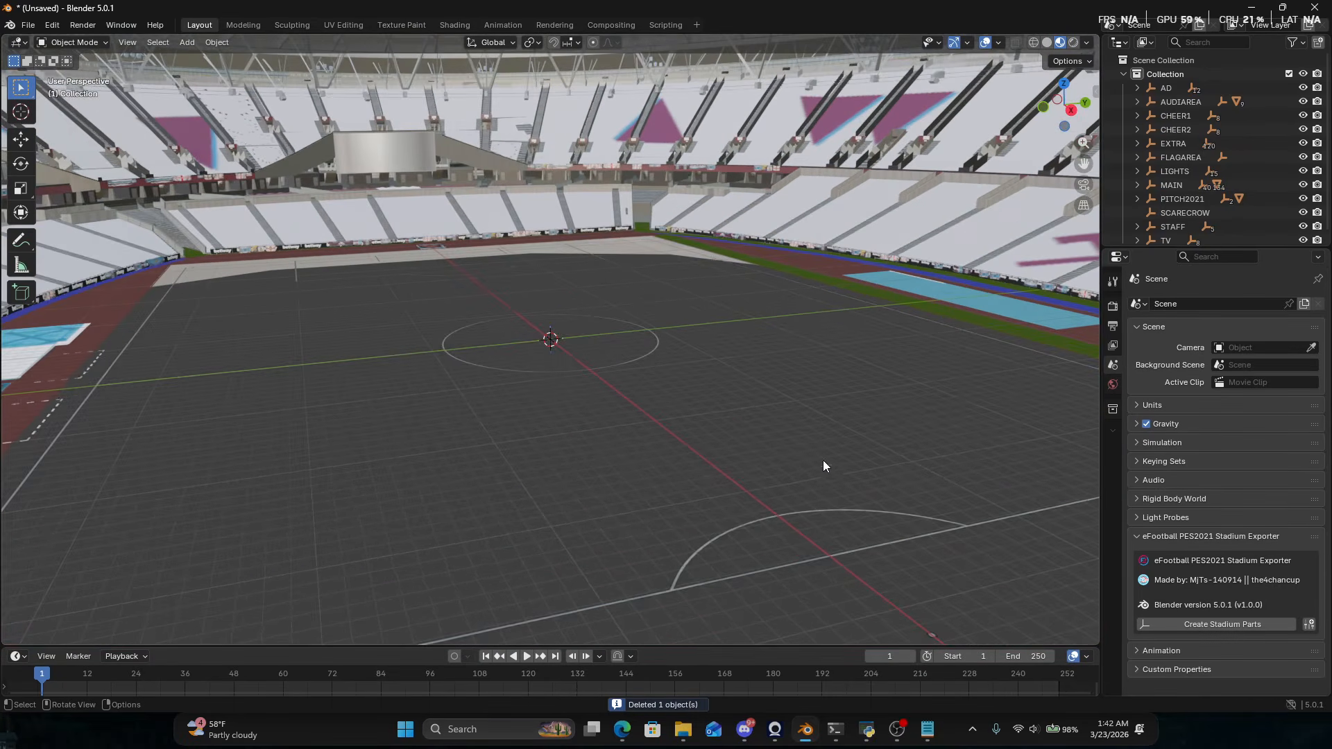
# Export the stadium scene as an FBX file named LondonStadium to the Downloads folder.
pyautogui.click(27, 25)
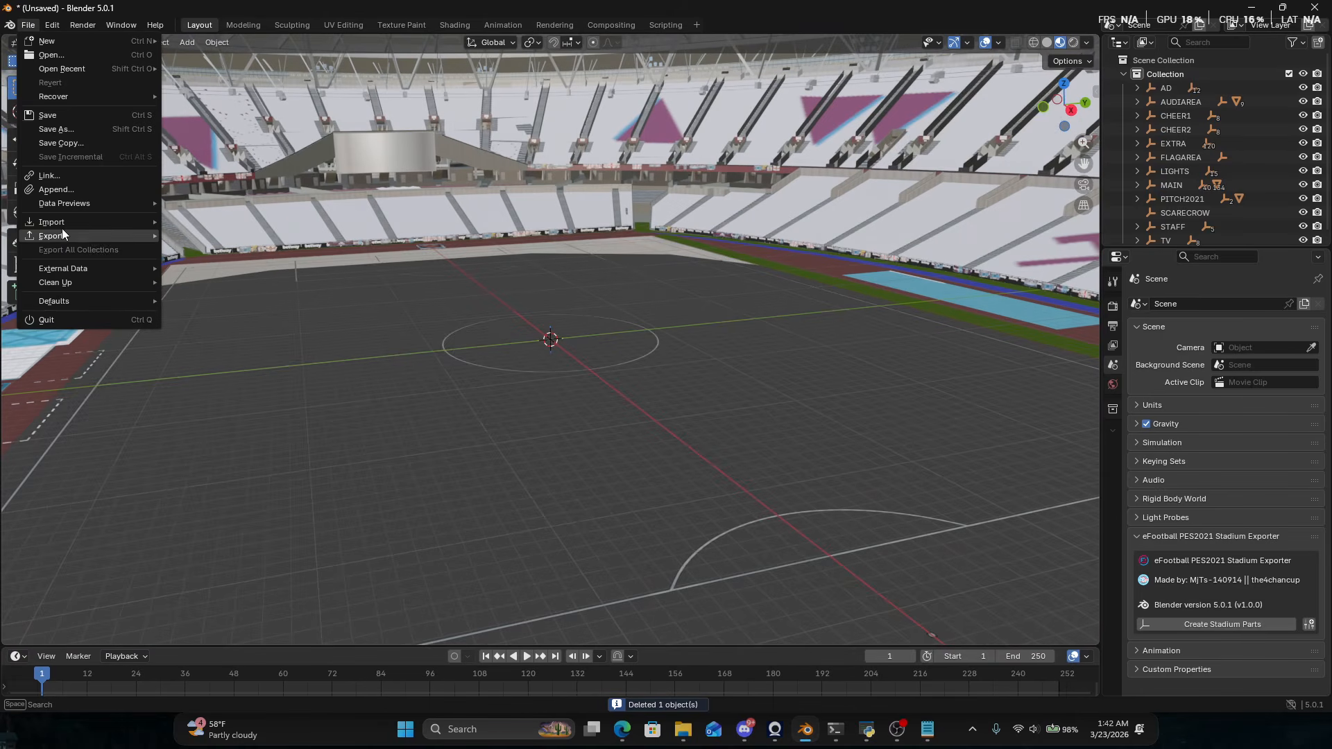
pyautogui.moveTo(70, 246)
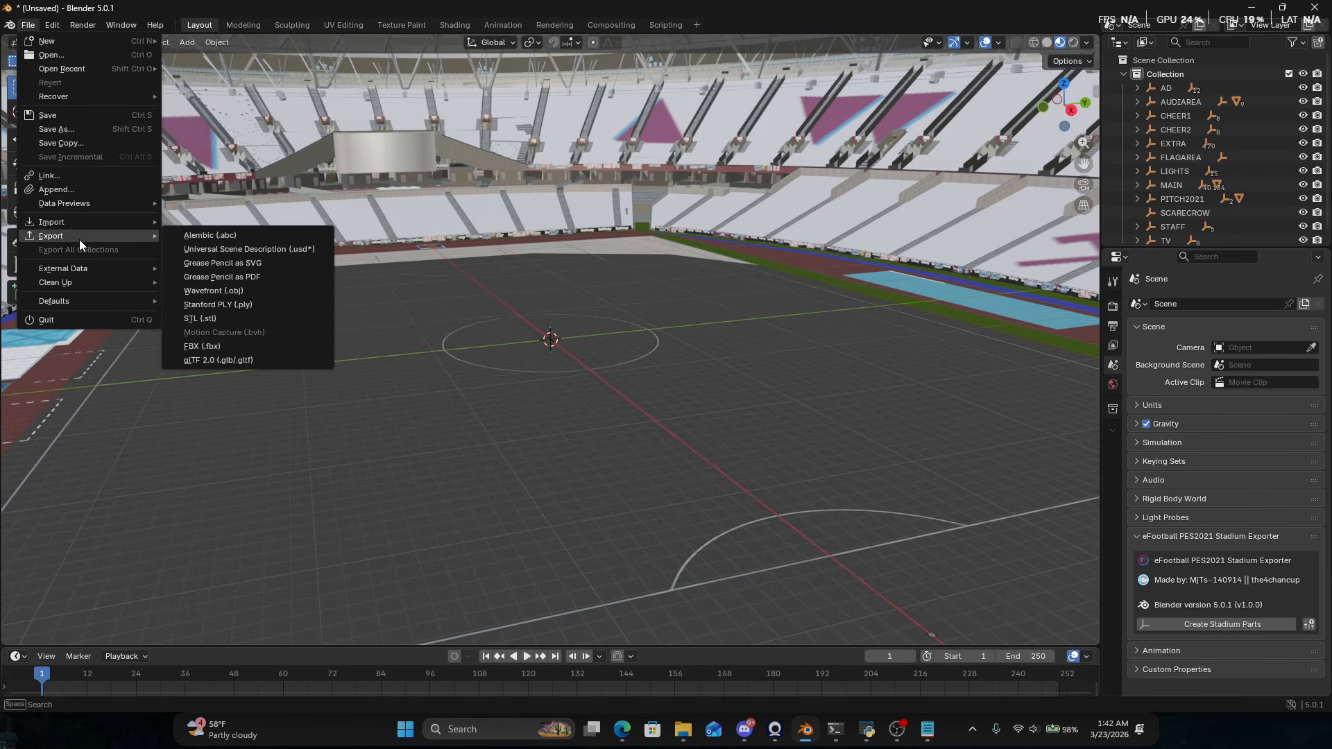
pyautogui.click(28, 26)
pyautogui.click(29, 26)
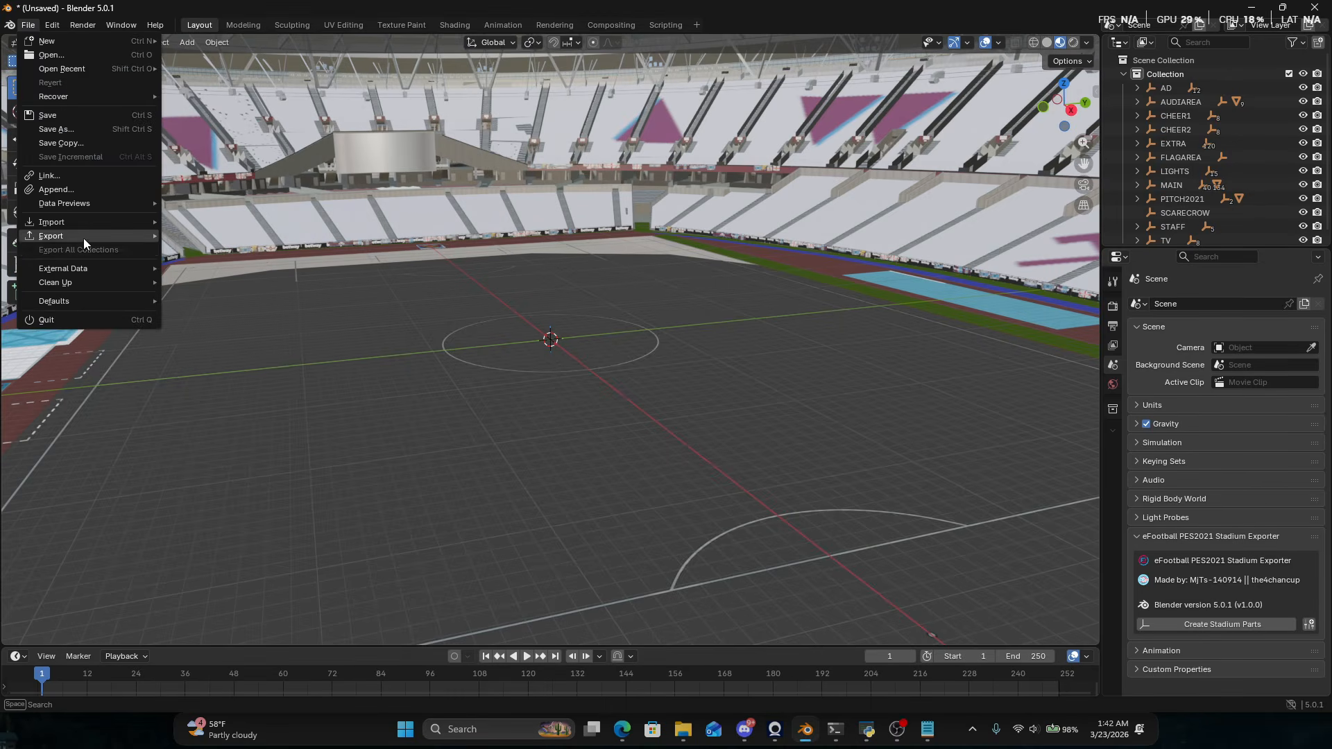
pyautogui.moveTo(85, 236)
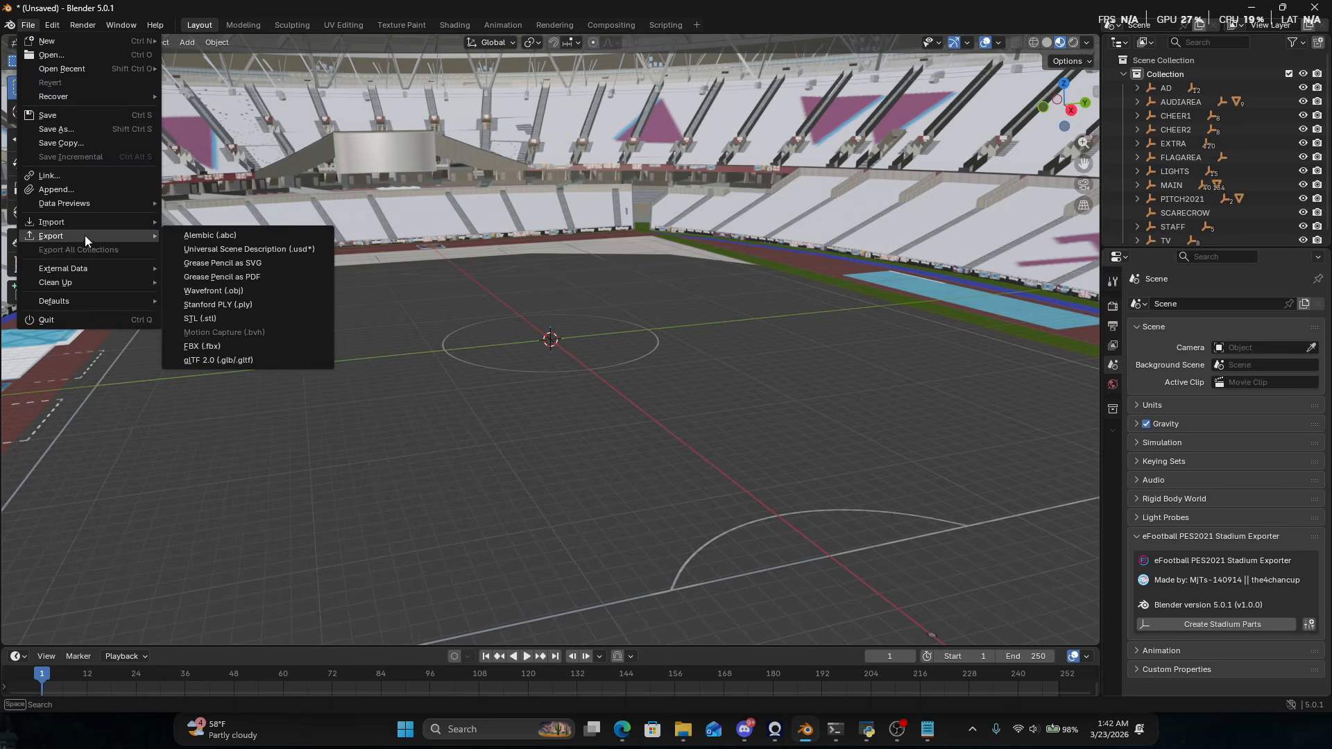
pyautogui.click(207, 348)
pyautogui.click(133, 415)
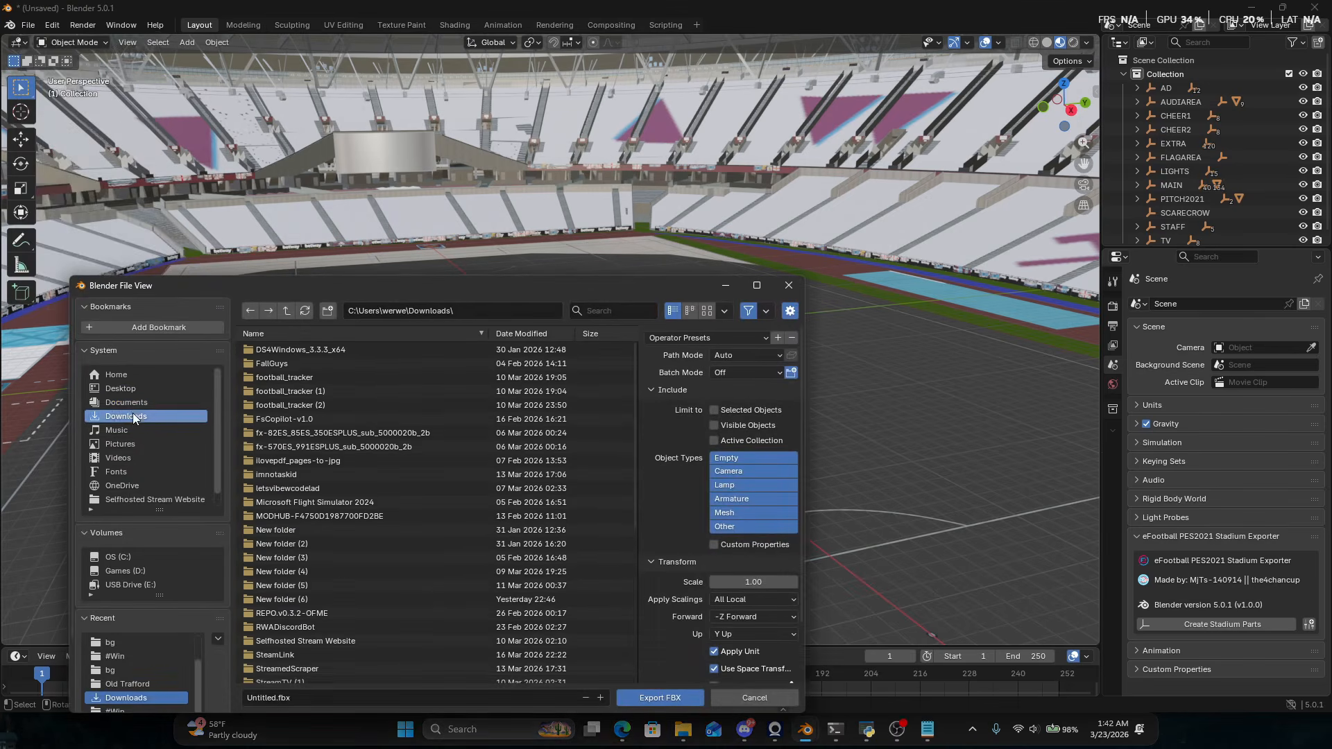
pyautogui.click(269, 700)
pyautogui.doubleClick(269, 699)
pyautogui.write('LondonStadiu')
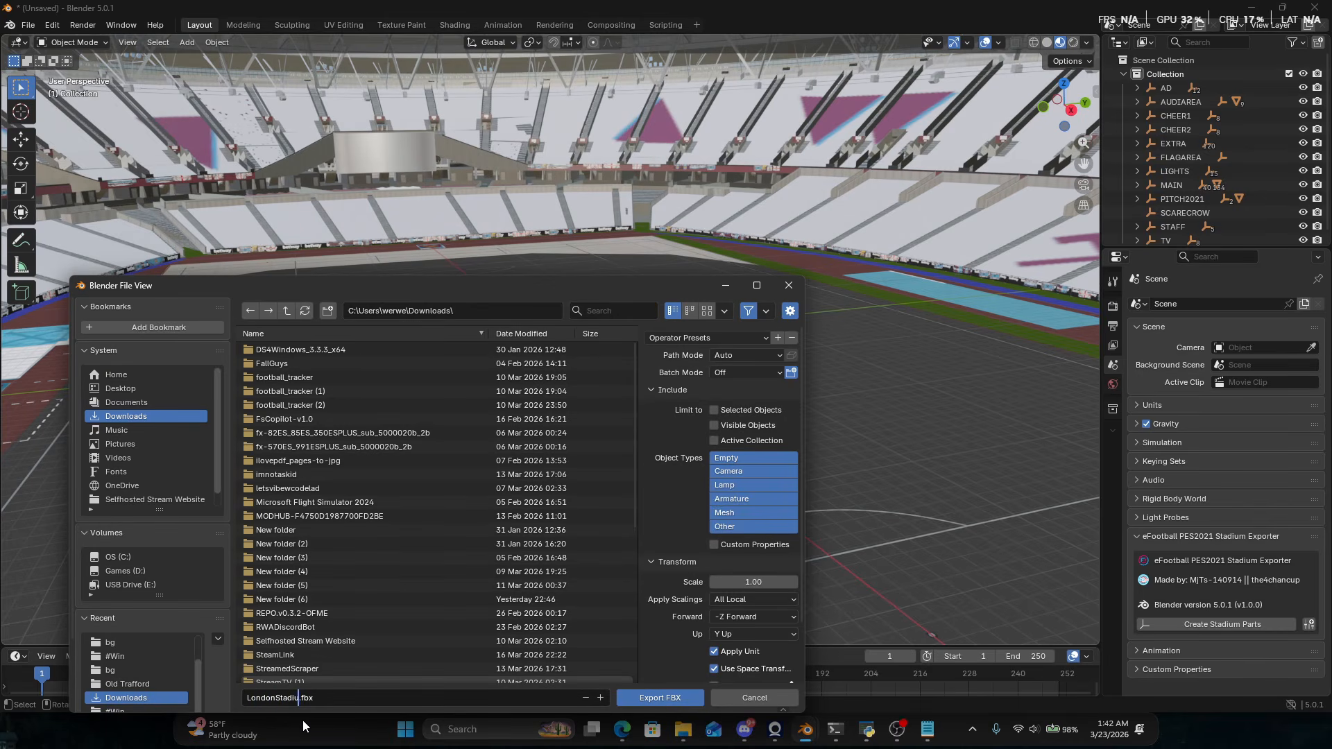
pyautogui.click(660, 697)
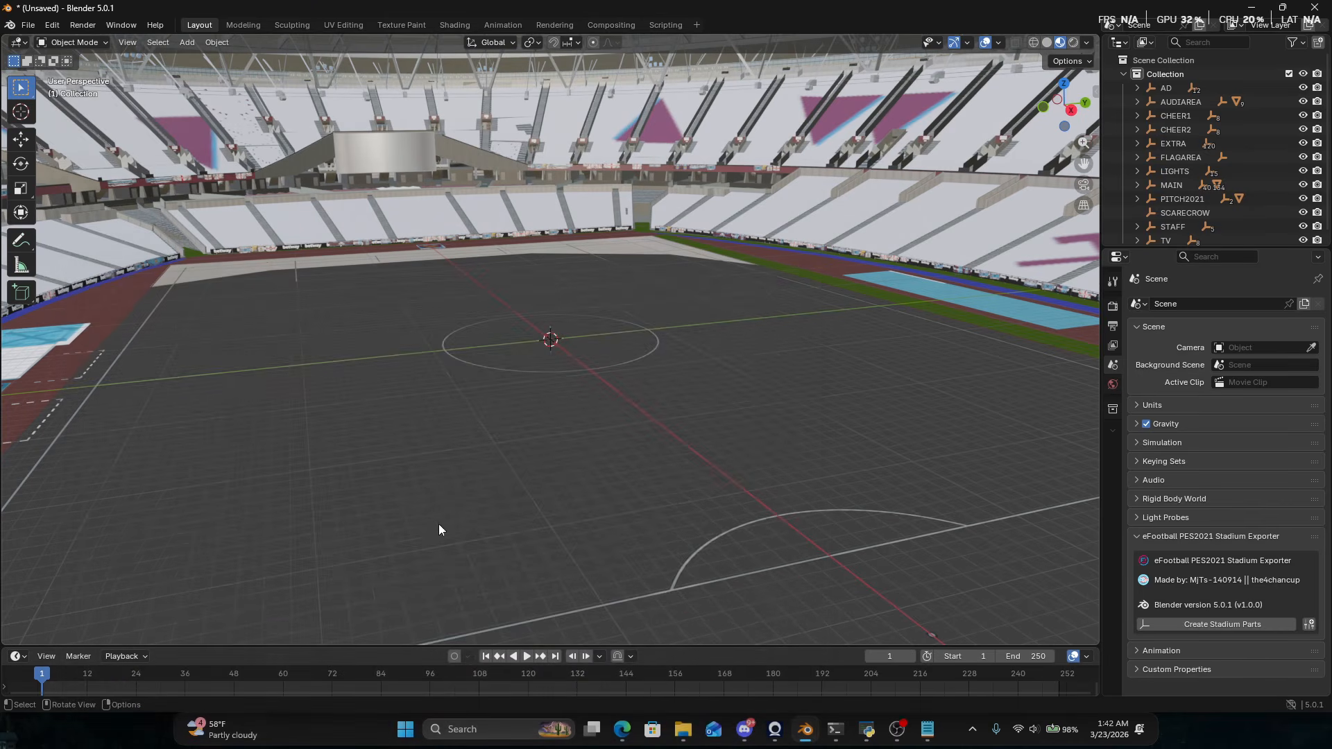
pyautogui.scroll(5, 486, 528)
pyautogui.moveTo(1057, 112); pyautogui.dragTo(991, 98)
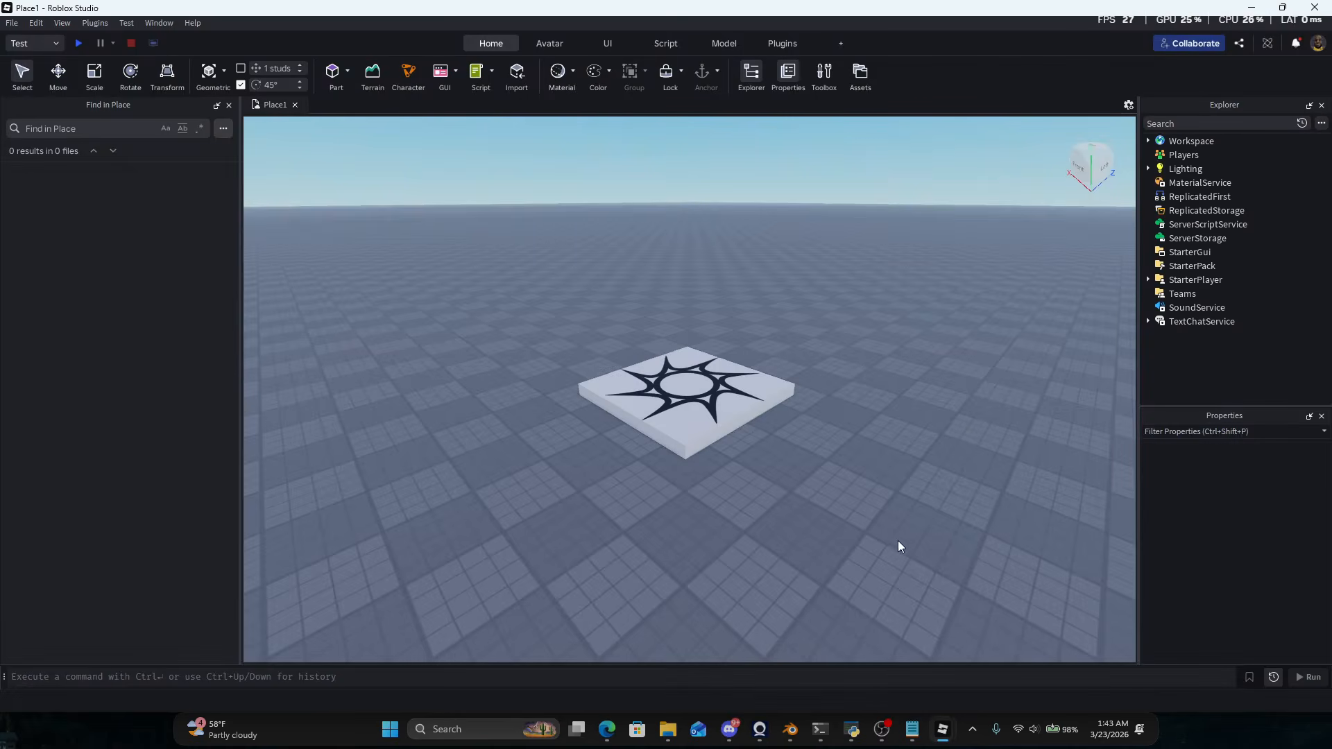
pyautogui.moveTo(813, 515); pyautogui.dragTo(665, 357)
pyautogui.click(702, 286)
pyautogui.moveTo(702, 286); pyautogui.dragTo(709, 317, button='right')
pyautogui.press('s')
pyautogui.press('s')
pyautogui.moveTo(897, 433); pyautogui.dragTo(692, 300)
pyautogui.click(658, 278)
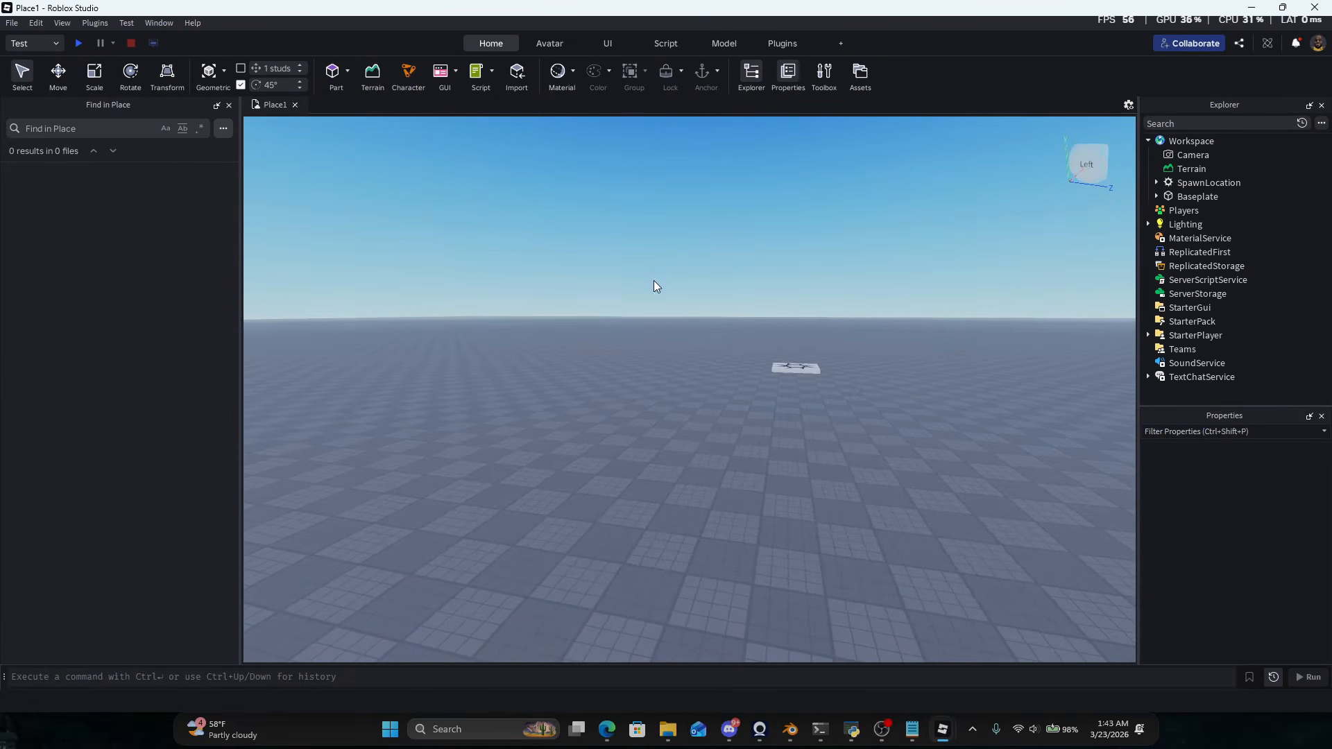
pyautogui.moveTo(577, 261); pyautogui.dragTo(480, 219, button='right')
pyautogui.scroll(5, 598, 268)
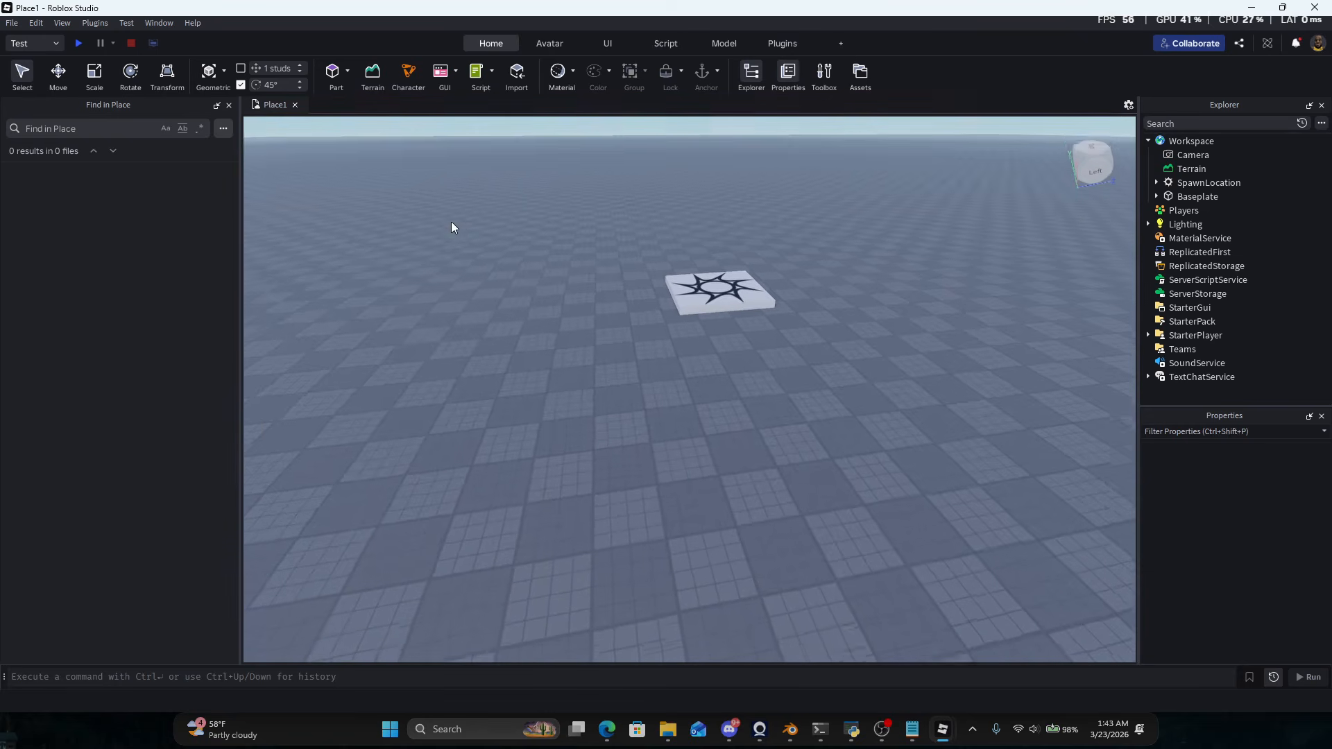
pyautogui.scroll(3, 459, 222)
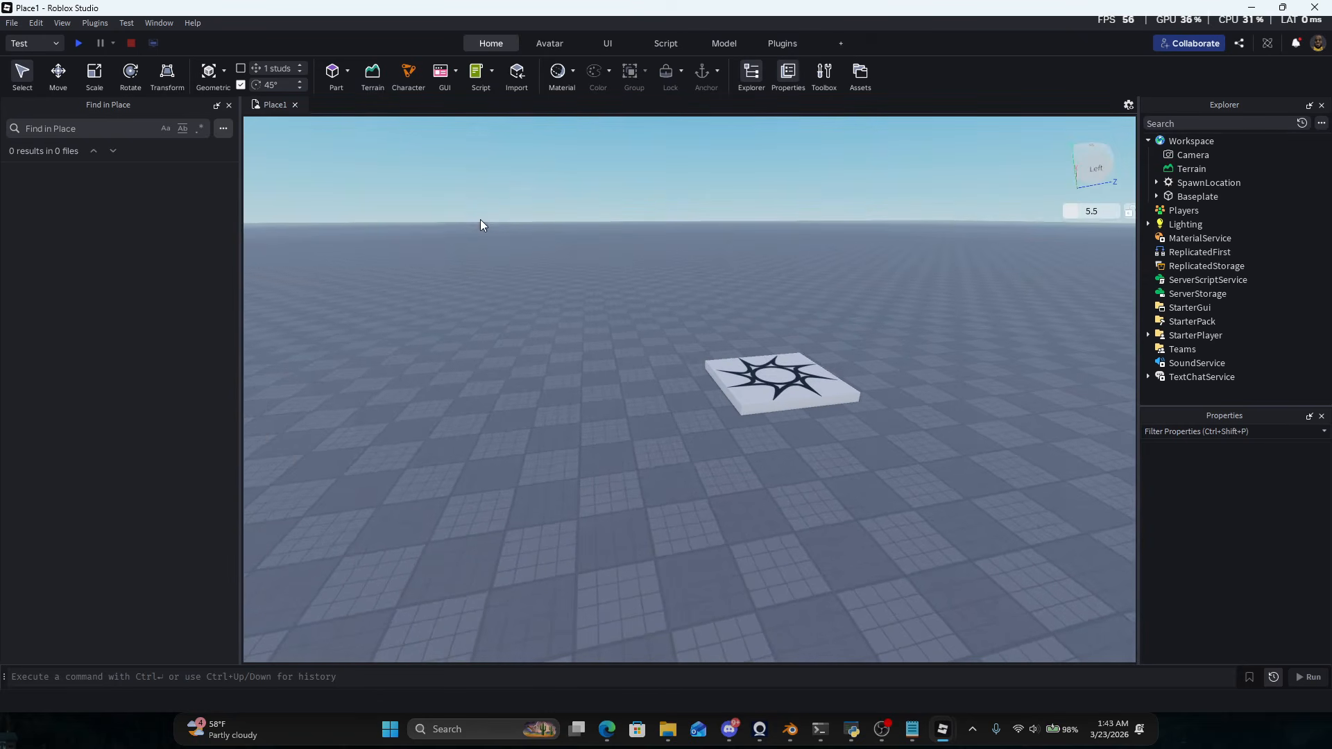
pyautogui.scroll(4, 486, 219)
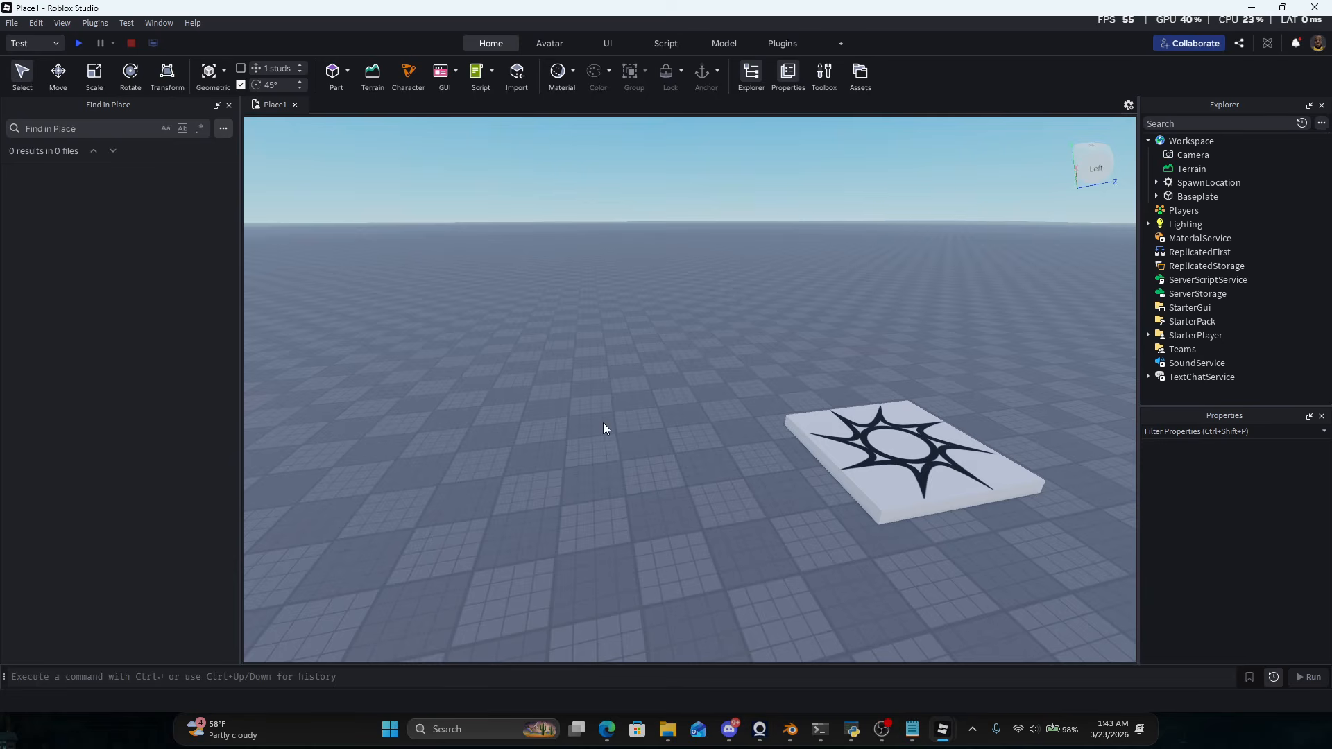
pyautogui.scroll(-4, 601, 430)
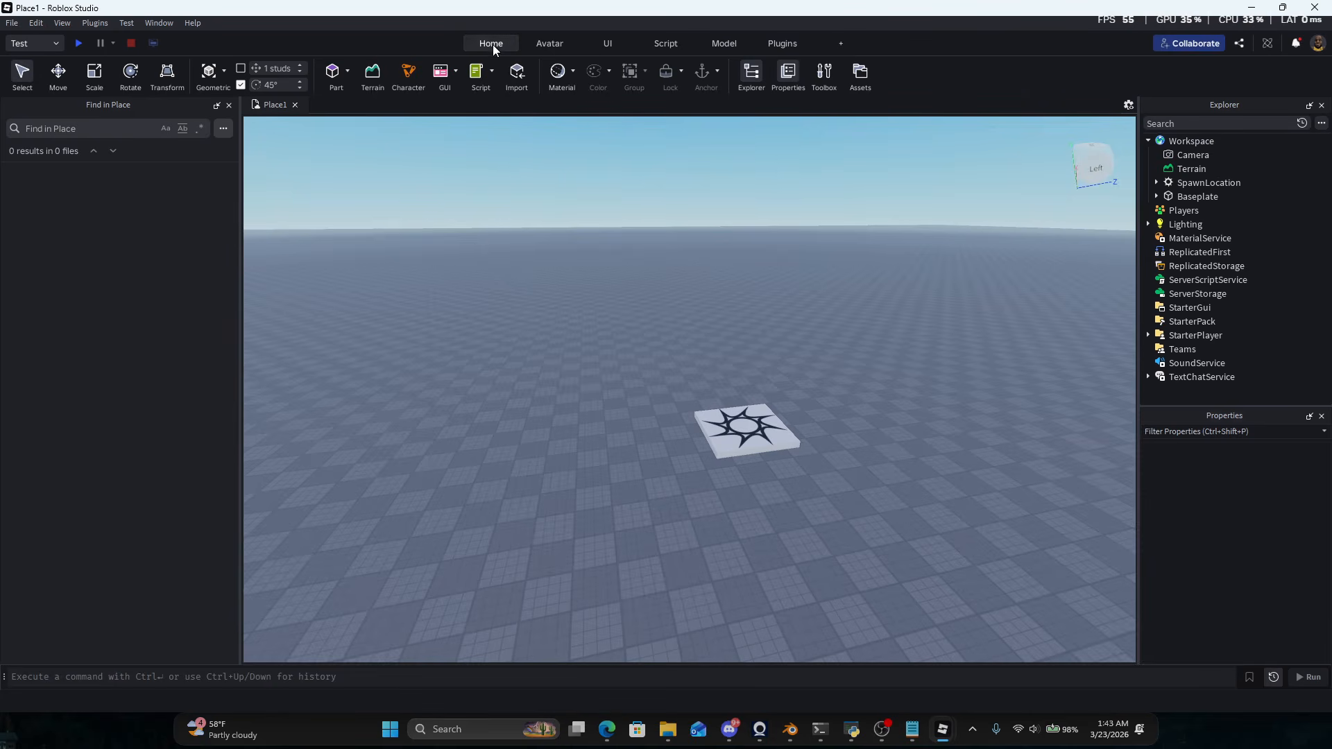
# In Roblox Studio, open LondonStadium.fbx from Downloads as the 3D file to import.
pyautogui.click(517, 72)
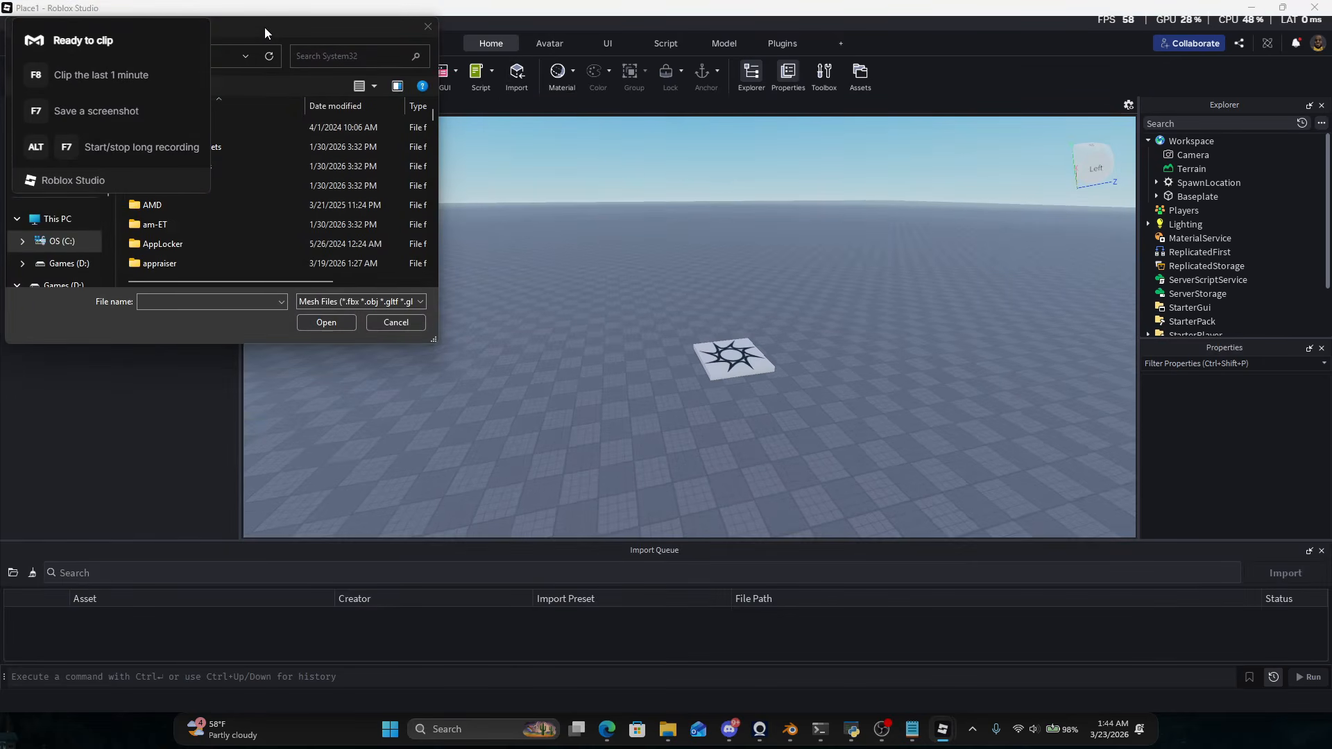
pyautogui.moveTo(264, 27); pyautogui.dragTo(568, 156)
pyautogui.scroll(5, 380, 340)
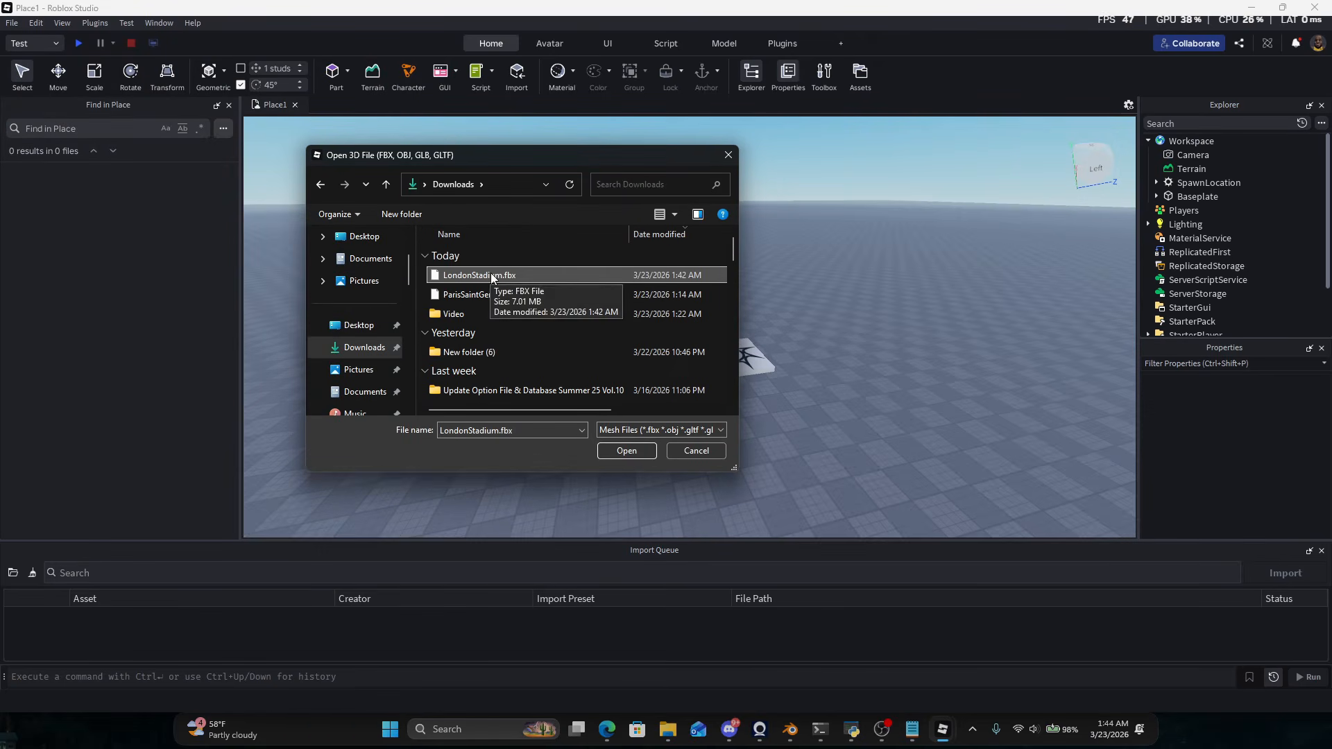
pyautogui.click(617, 451)
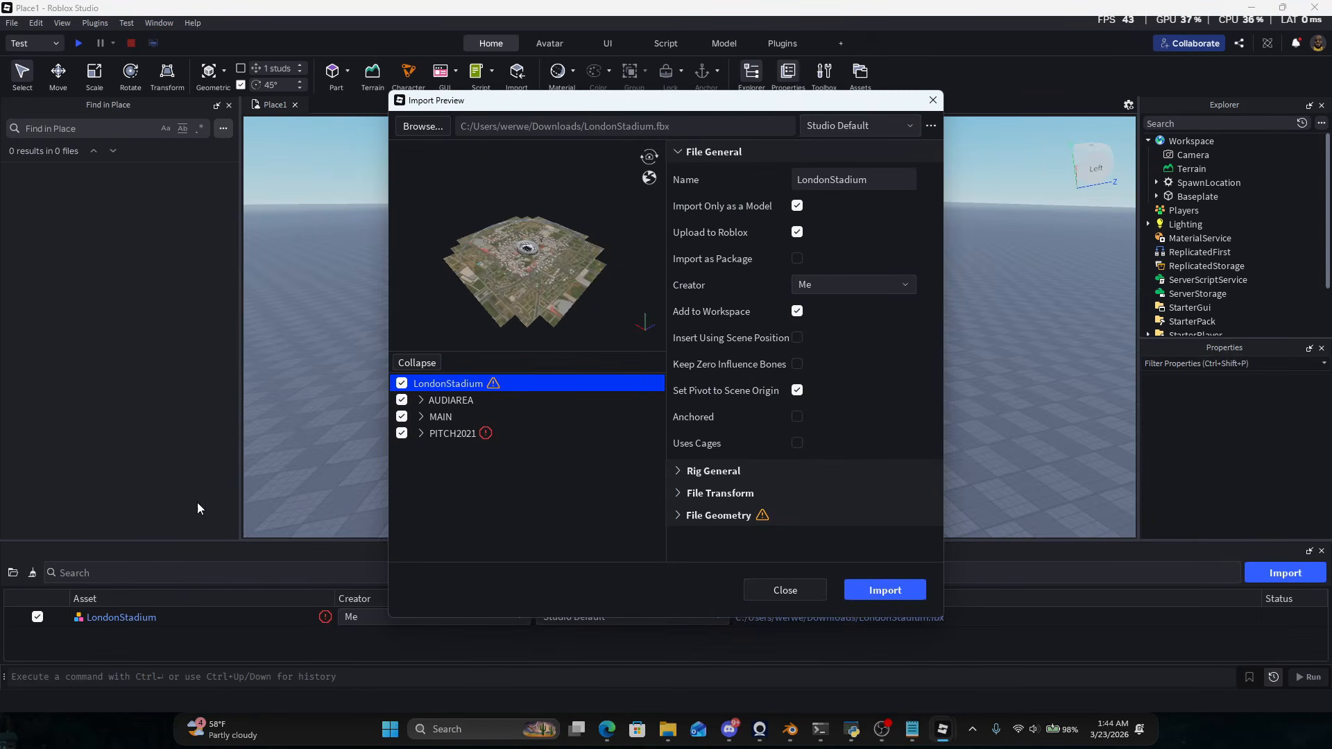
# Inspect the stadium in the import preview and import it with the Studio Default preset.
pyautogui.scroll(10, 536, 270)
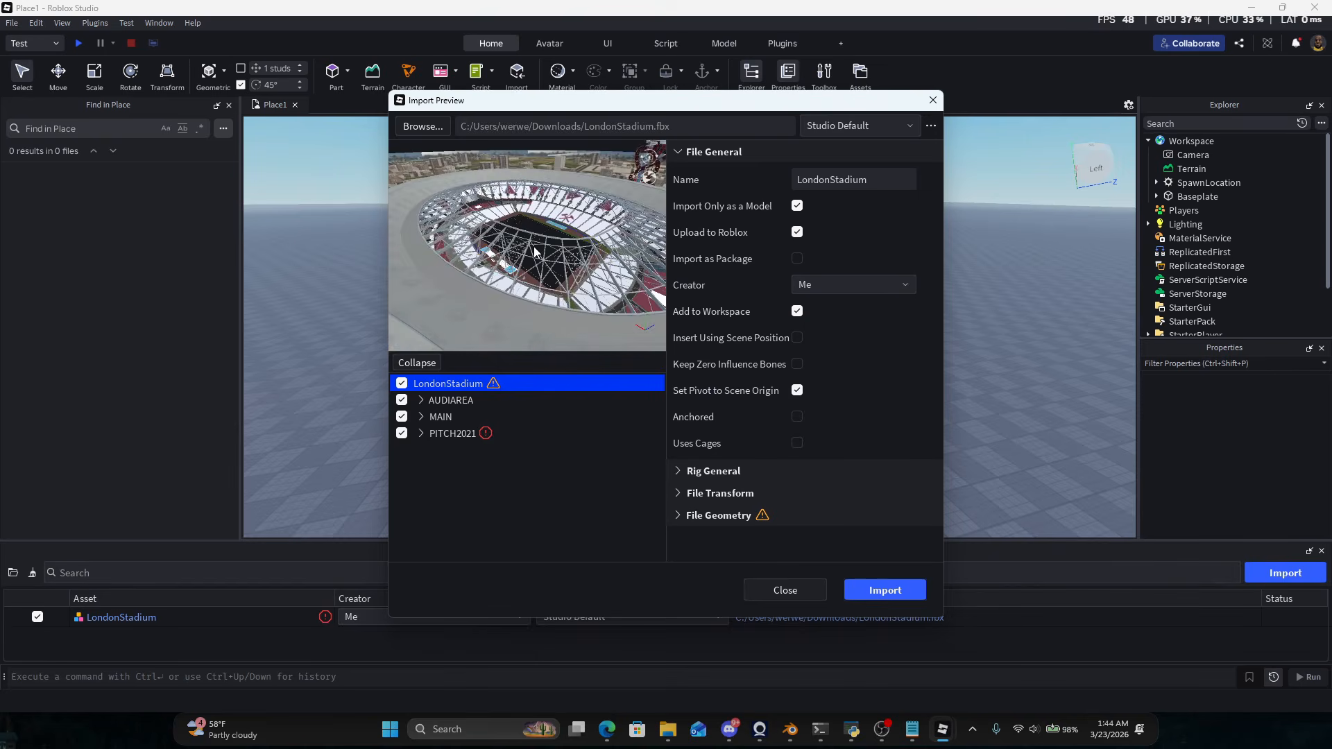
pyautogui.moveTo(562, 250); pyautogui.dragTo(520, 229)
pyautogui.scroll(3, 498, 208)
pyautogui.scroll(-10, 476, 206)
pyautogui.scroll(-5, 520, 229)
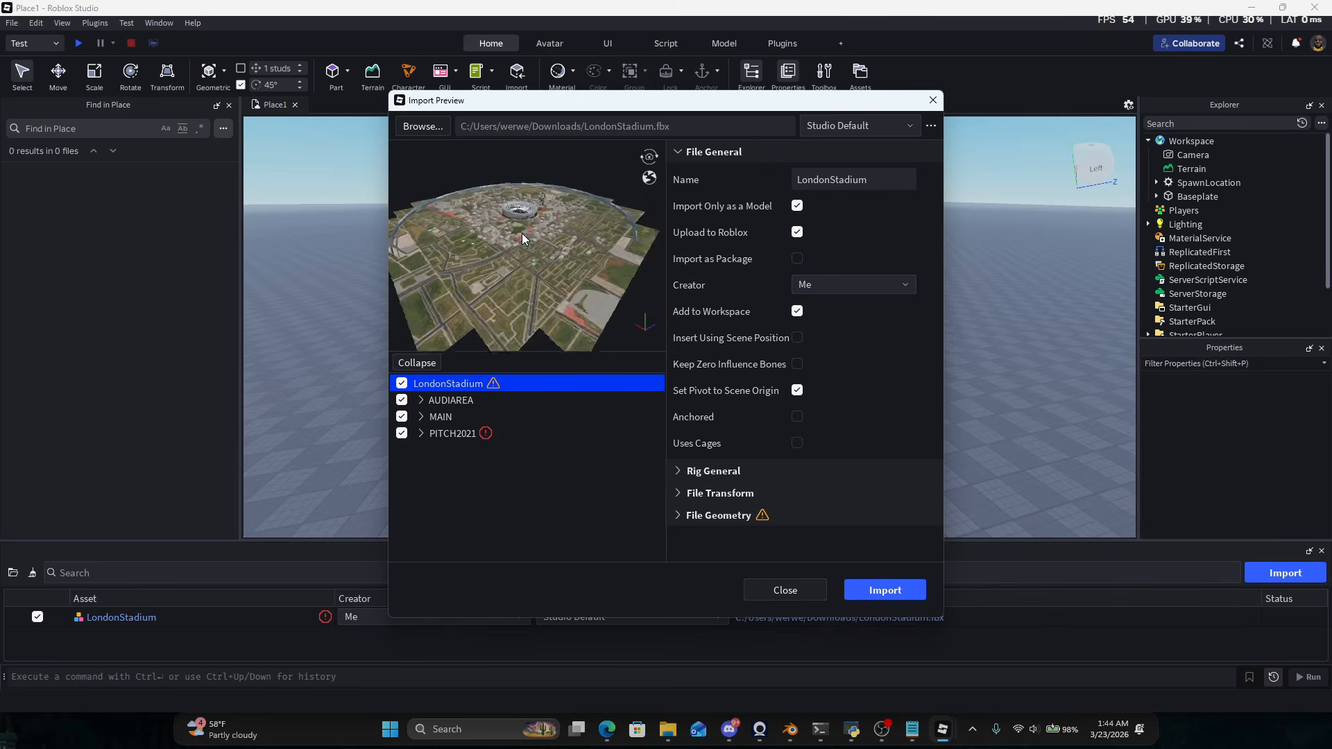
pyautogui.click(895, 591)
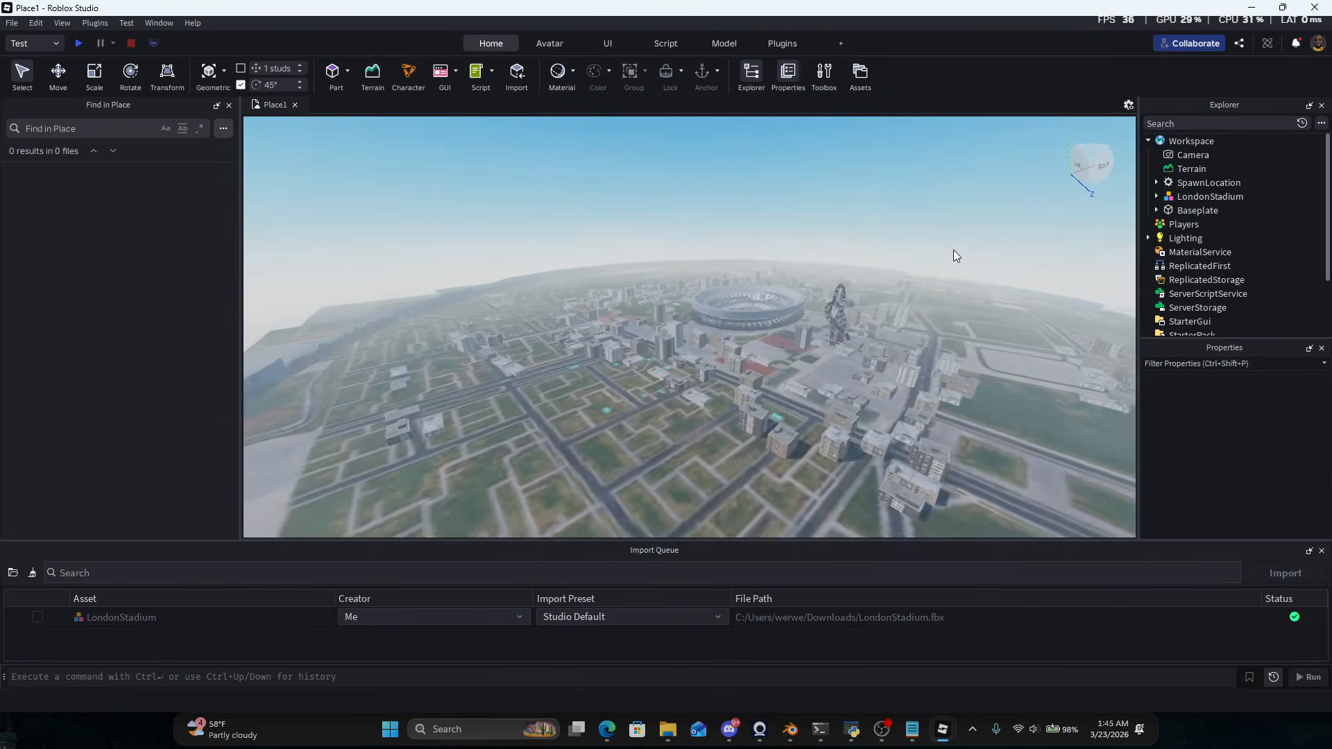
# Close the Import Queue and delete the Atmosphere object from Lighting.
pyautogui.press('w')
pyautogui.moveTo(954, 250); pyautogui.dragTo(952, 250, button='right')
pyautogui.press('s')
pyautogui.press('w')
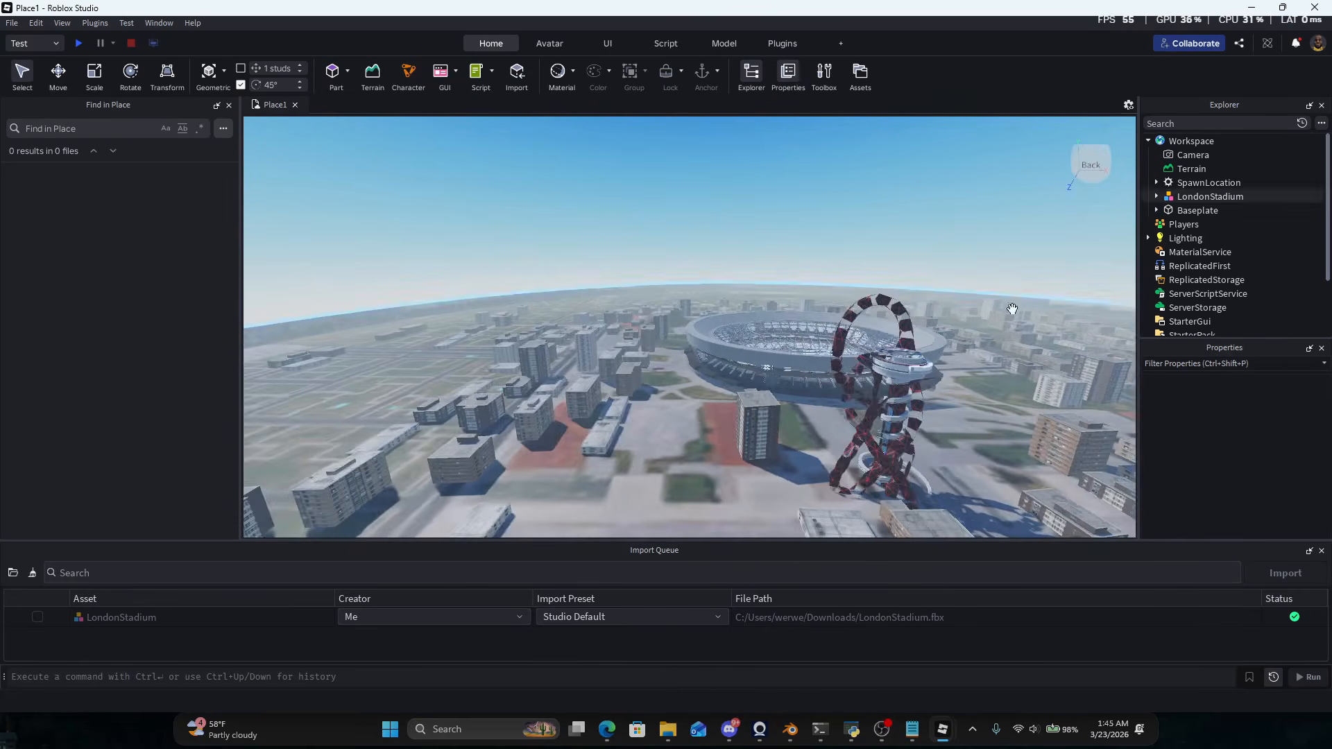
pyautogui.click(1321, 551)
pyautogui.click(1149, 239)
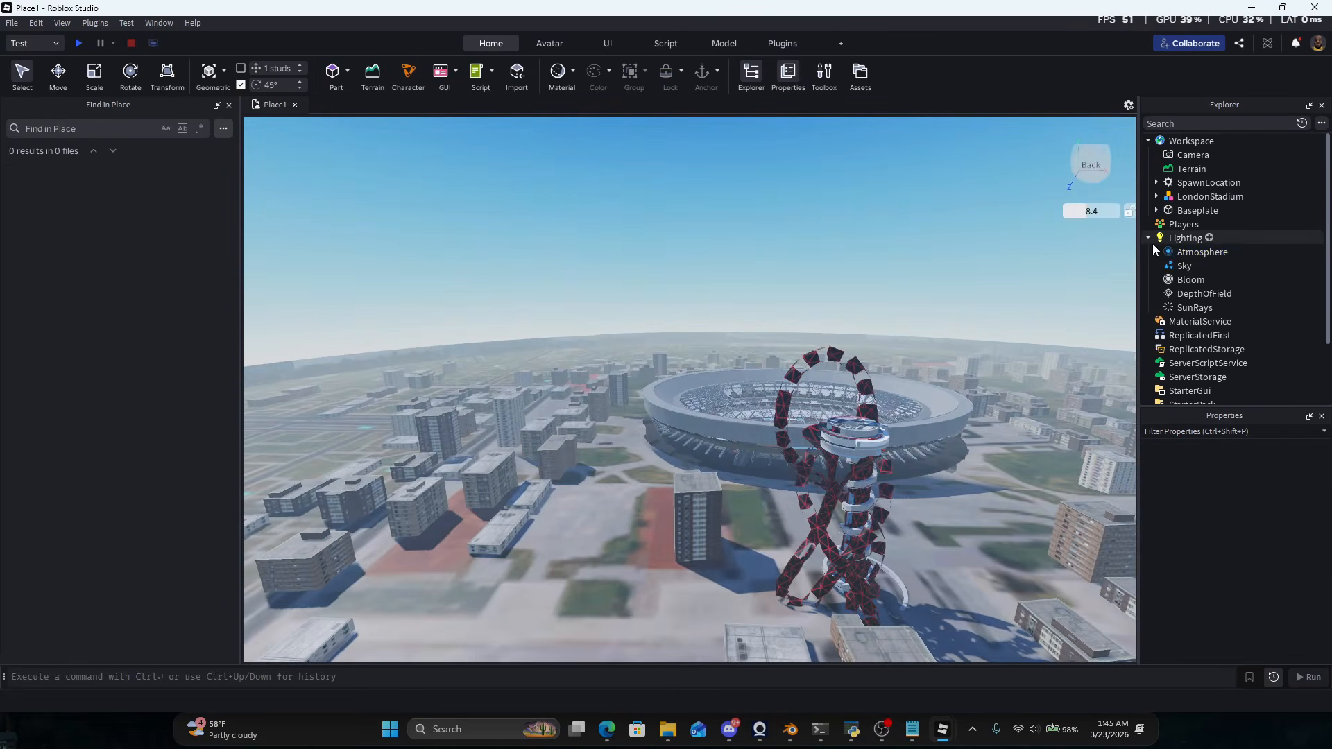
pyautogui.click(1180, 253)
pyautogui.press('Delete')
# Examine the imported stadium's stands, roof and pitch from inside, and its city surroundings from above.
pyautogui.press('w')
pyautogui.moveTo(694, 450); pyautogui.dragTo(634, 405, button='right')
pyautogui.press('w')
pyautogui.press('d')
pyautogui.press('e')
pyautogui.press('w')
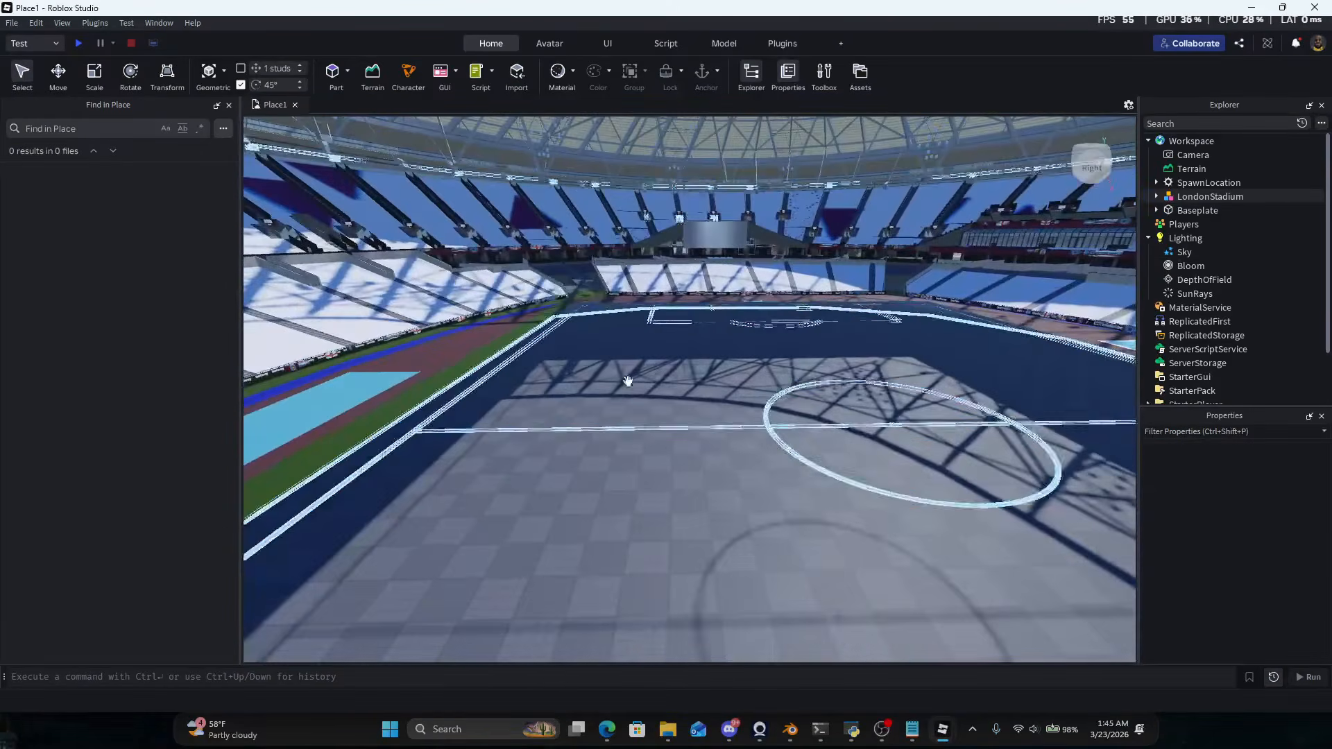
pyautogui.moveTo(607, 293); pyautogui.dragTo(606, 293, button='right')
pyautogui.press('w')
pyautogui.press('e')
pyautogui.moveTo(759, 324); pyautogui.dragTo(759, 323, button='right')
pyautogui.press('w')
pyautogui.press('w')
pyautogui.press('e')
pyautogui.press('s')
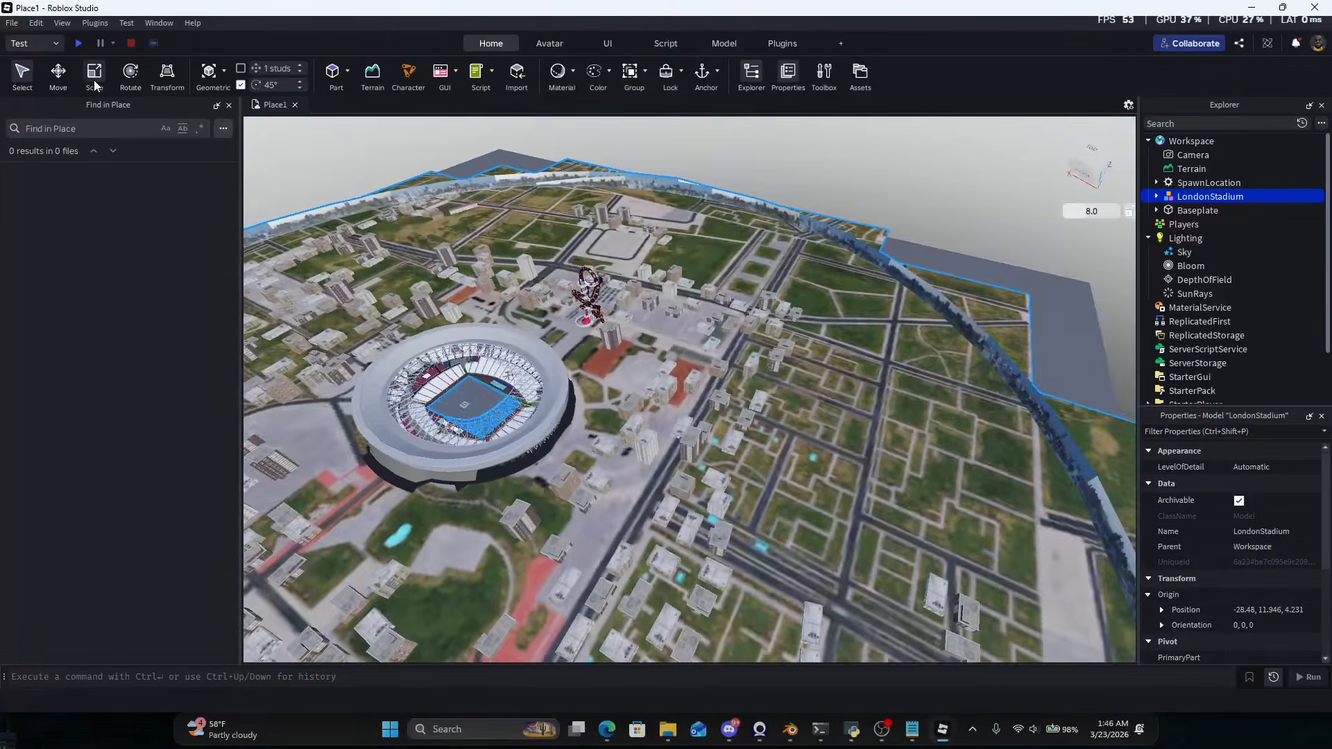
# Activate the Scale tool with the whole LondonStadium model selected.
pyautogui.click(93, 78)
pyautogui.moveTo(763, 238); pyautogui.dragTo(763, 237, button='right')
pyautogui.press('w')
pyautogui.moveTo(650, 211); pyautogui.dragTo(648, 258)
pyautogui.press('s')
pyautogui.press('s')
pyautogui.moveTo(803, 379); pyautogui.dragTo(802, 379, button='right')
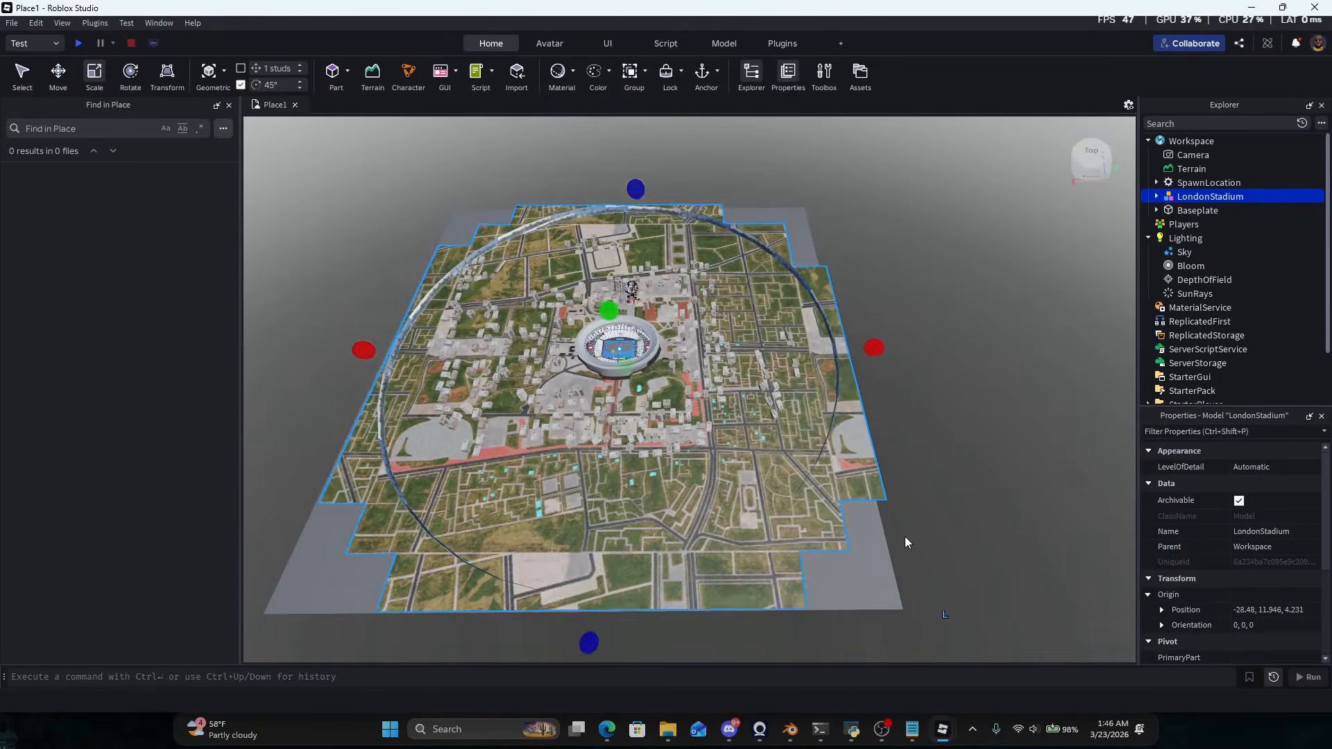
# Delete the city ground meshes surrounding the stadium.
pyautogui.click(914, 542)
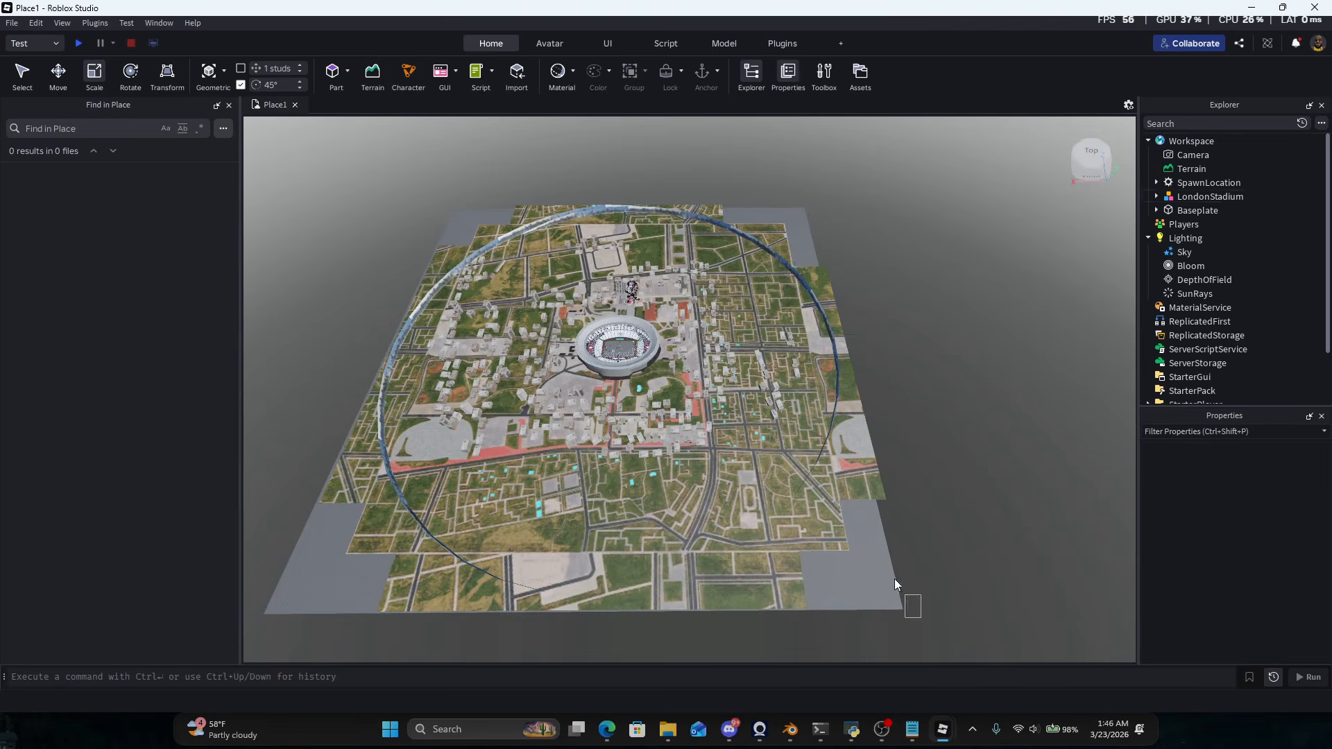
pyautogui.moveTo(696, 237); pyautogui.dragTo(664, 182)
pyautogui.press('Delete')
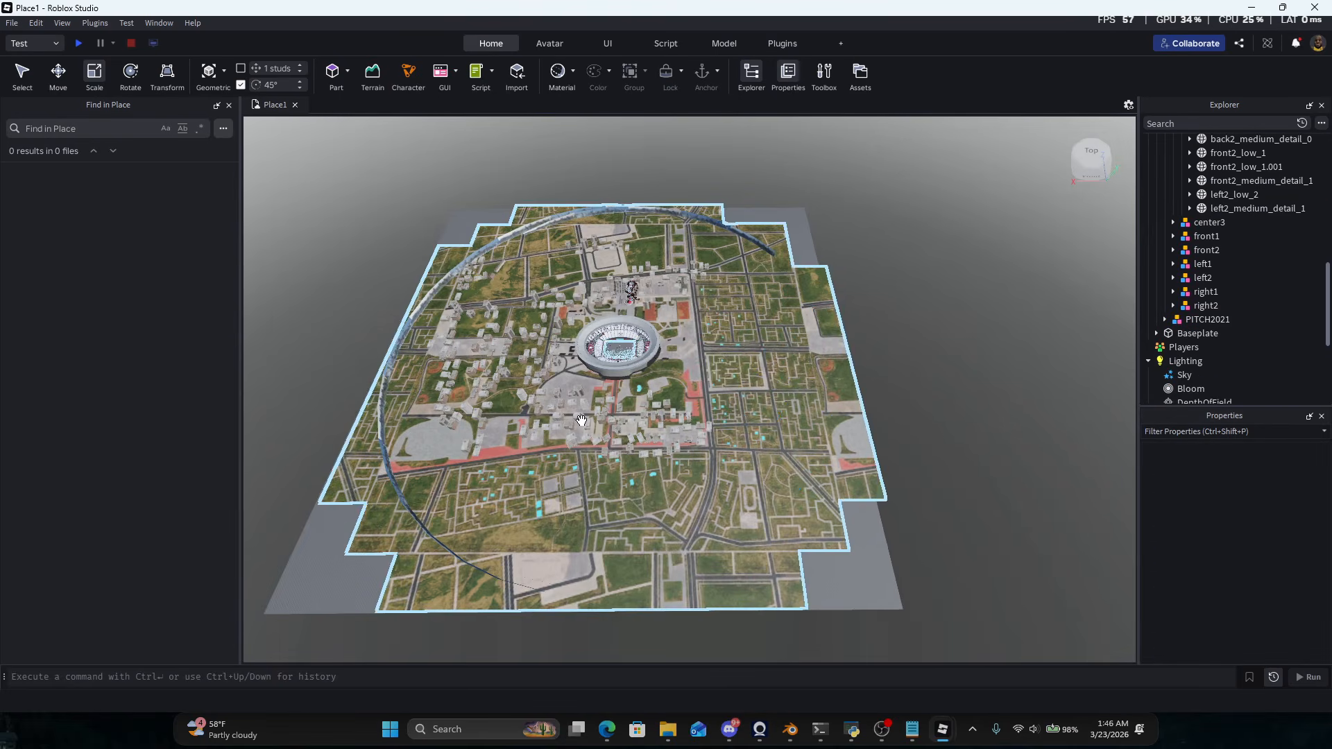
pyautogui.press('a')
pyautogui.moveTo(867, 521); pyautogui.dragTo(441, 334)
pyautogui.press('a')
pyautogui.press('Delete')
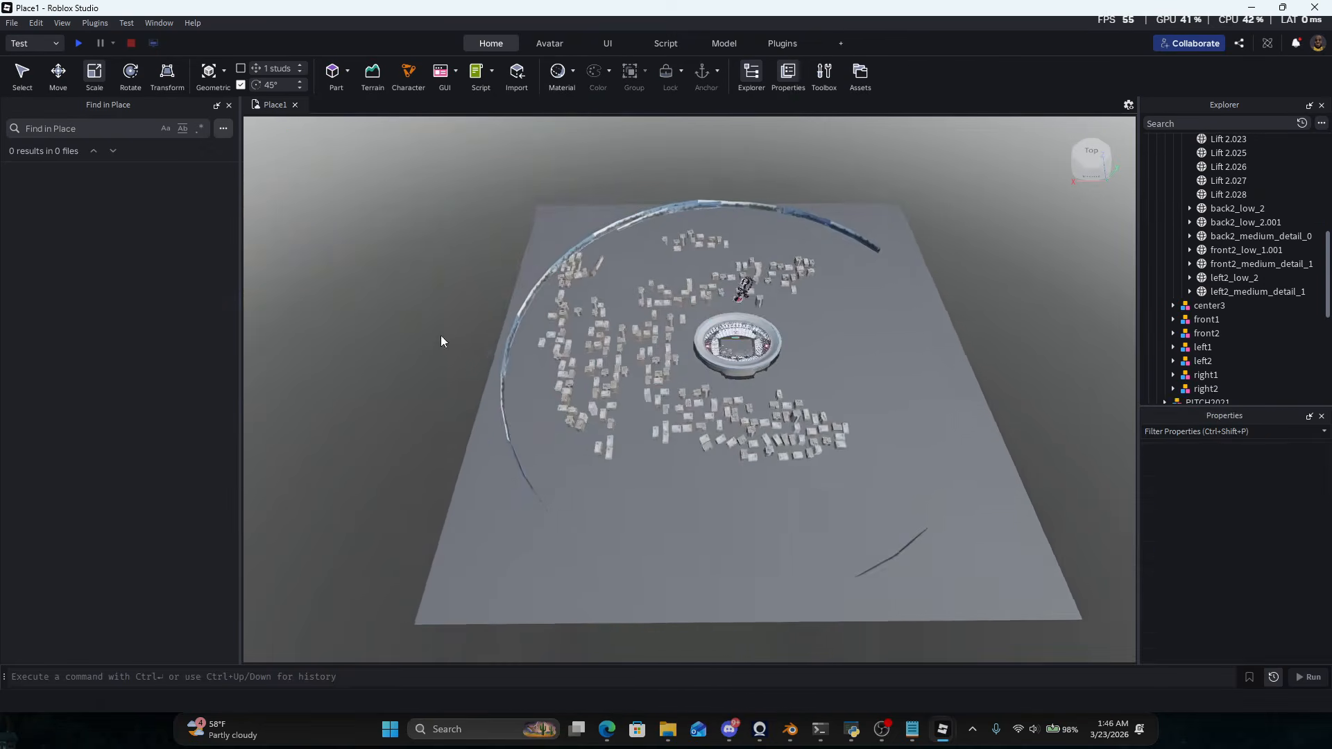
# Delete the surrounding buildings, the looping tower and the skyline ring meshes, leaving only the stadium on the baseplate.
pyautogui.press('w')
pyautogui.moveTo(878, 476); pyautogui.dragTo(588, 401)
pyautogui.press('Delete')
pyautogui.click(568, 392)
pyautogui.press('Delete')
pyautogui.press('Delete')
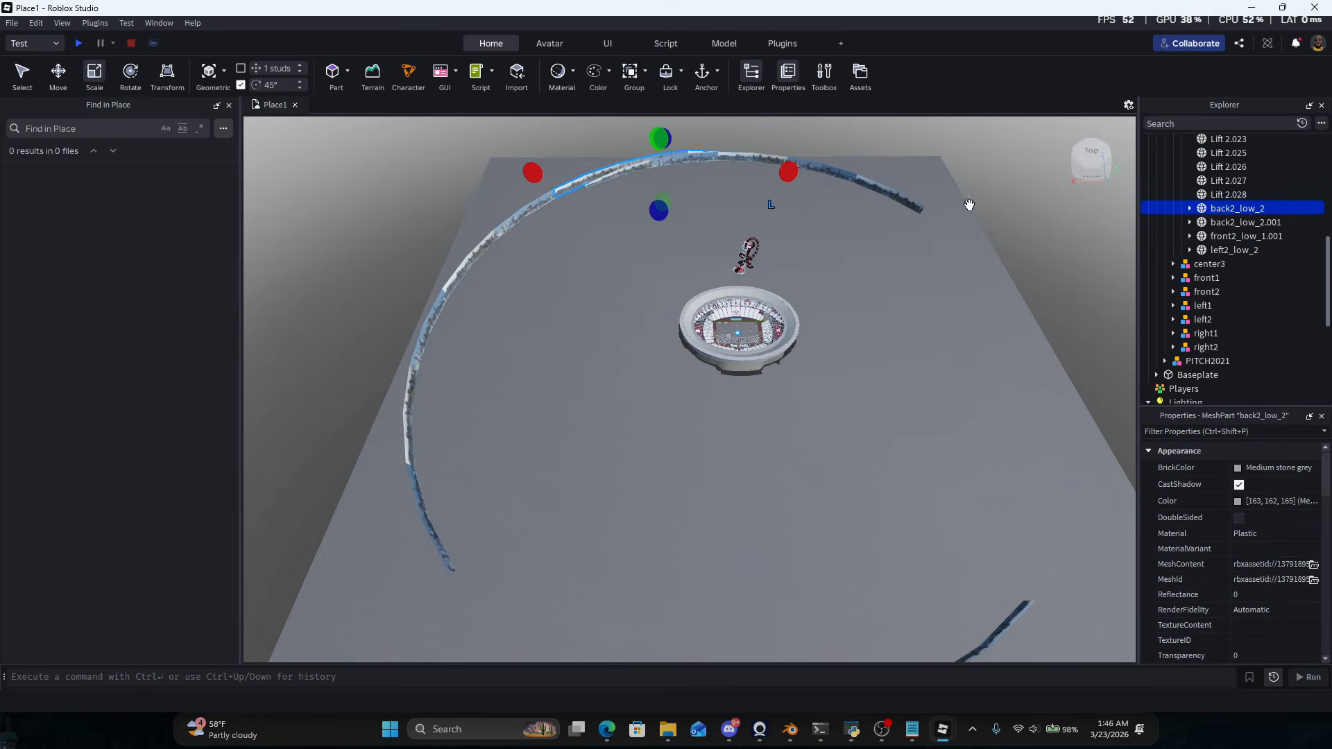
pyautogui.scroll(3, 1227, 240)
pyautogui.click(1208, 255)
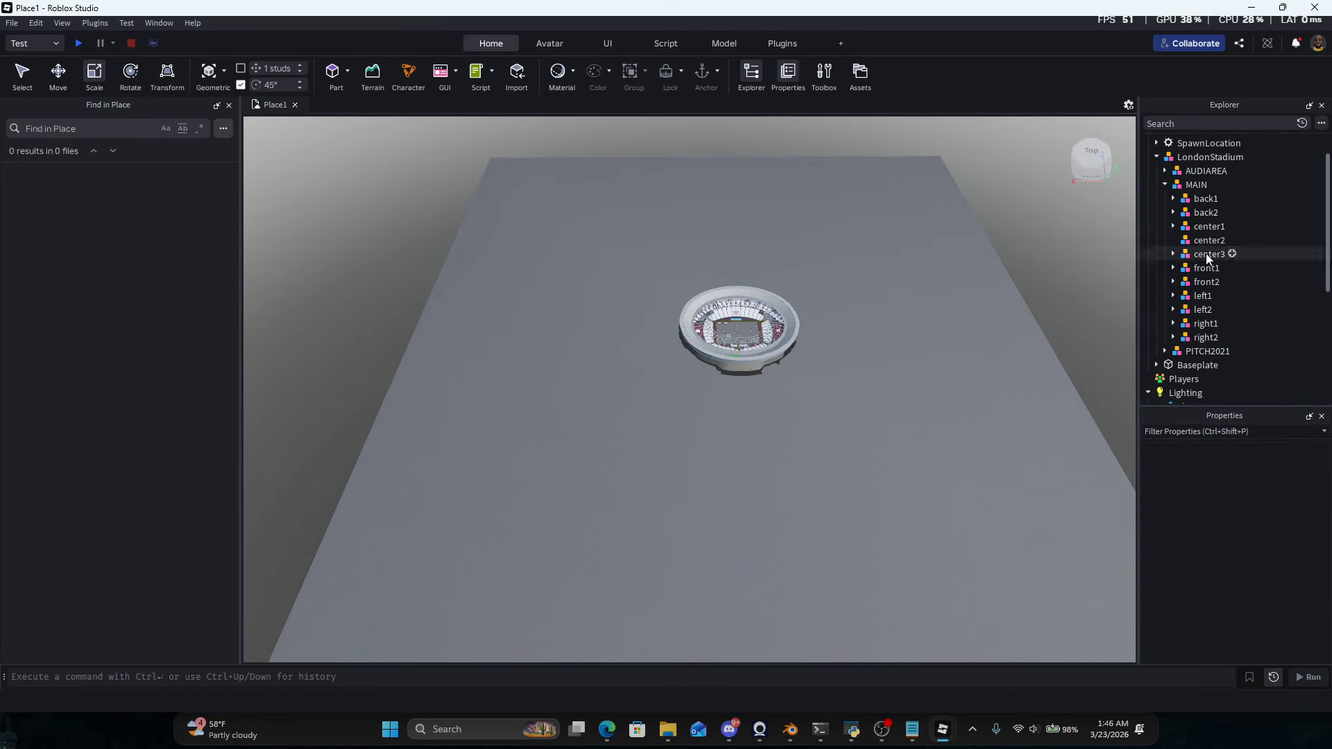
# Scale up the LondonStadium model sideways from one of its handles and deselect it.
pyautogui.press('w')
pyautogui.press('d')
pyautogui.click(783, 335)
pyautogui.moveTo(818, 333); pyautogui.dragTo(1030, 330)
pyautogui.click(668, 634)
# Delete the PITCH2021 group with the pitch lines from the LondonStadium model.
pyautogui.press('w')
pyautogui.moveTo(861, 281); pyautogui.dragTo(861, 281, button='right')
pyautogui.press('w')
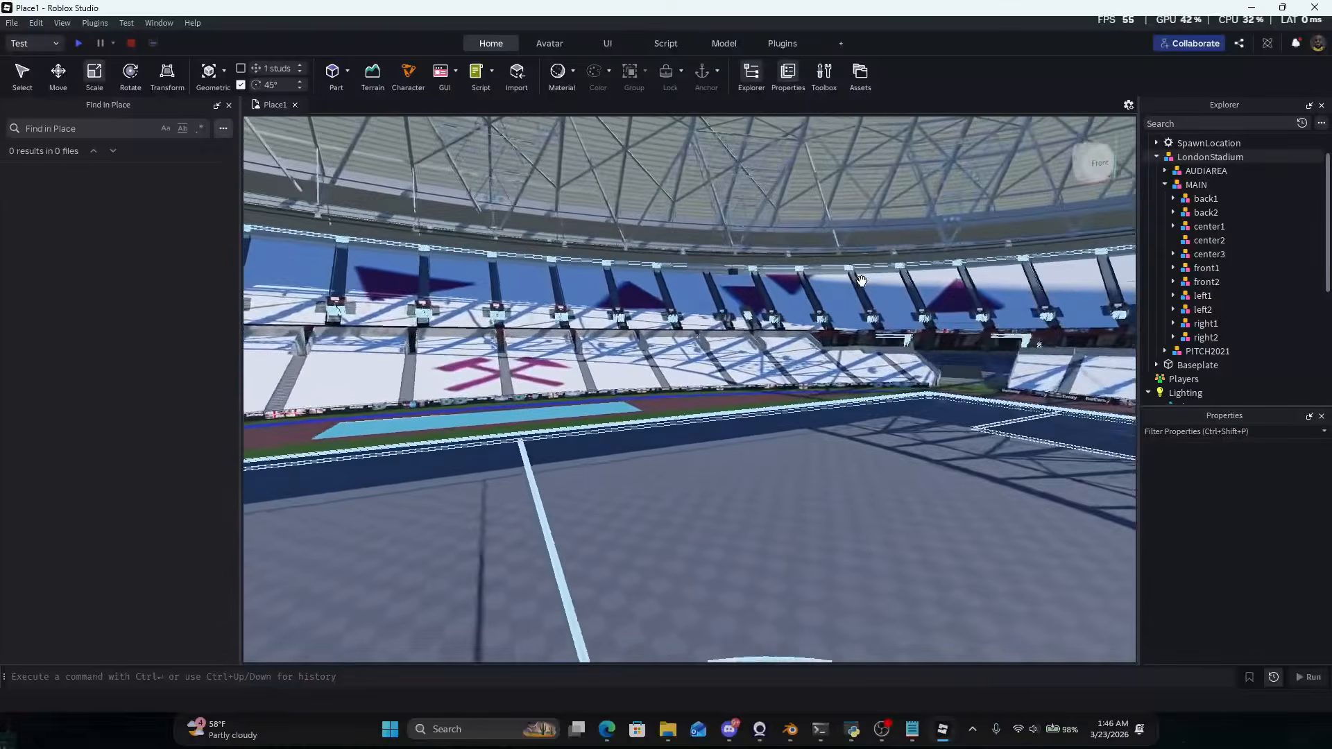
pyautogui.press('w')
pyautogui.moveTo(631, 424); pyautogui.dragTo(631, 424, button='right')
pyautogui.press('w')
pyautogui.click(632, 424)
pyautogui.press('f')
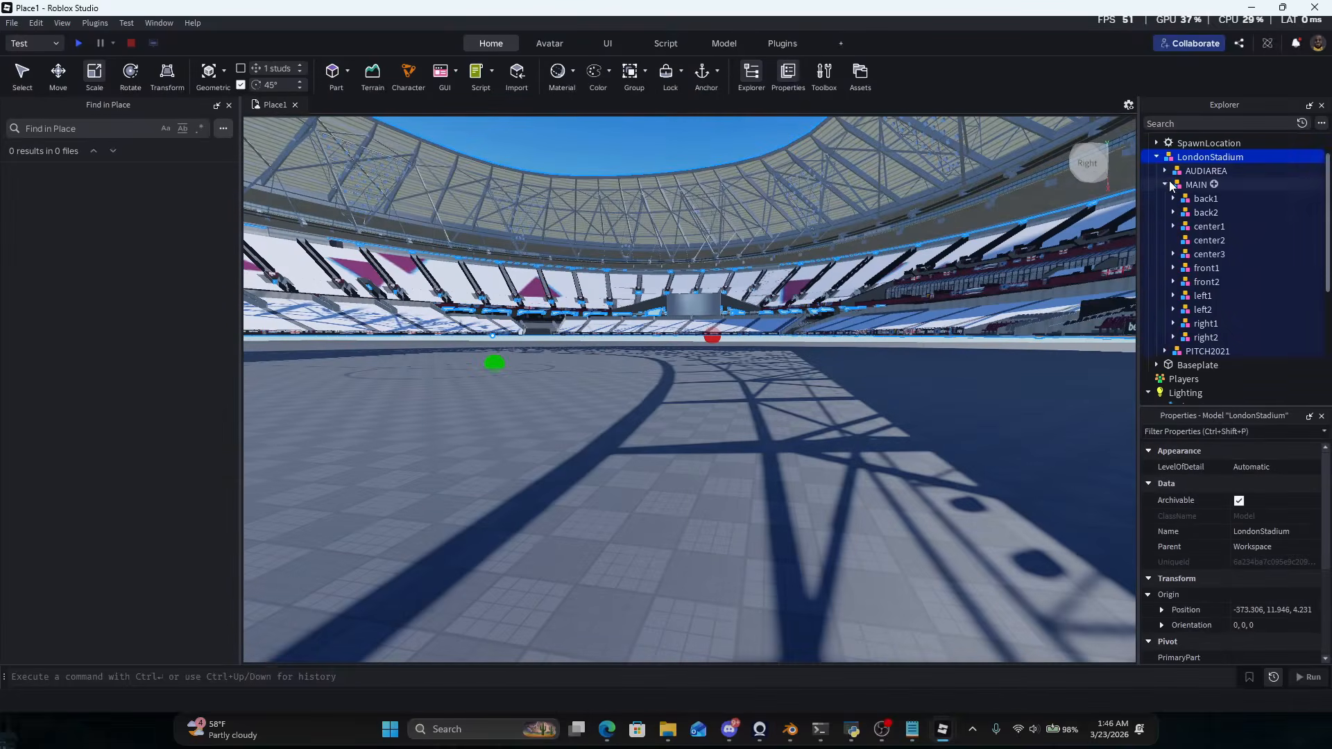
pyautogui.click(1165, 184)
pyautogui.click(1201, 194)
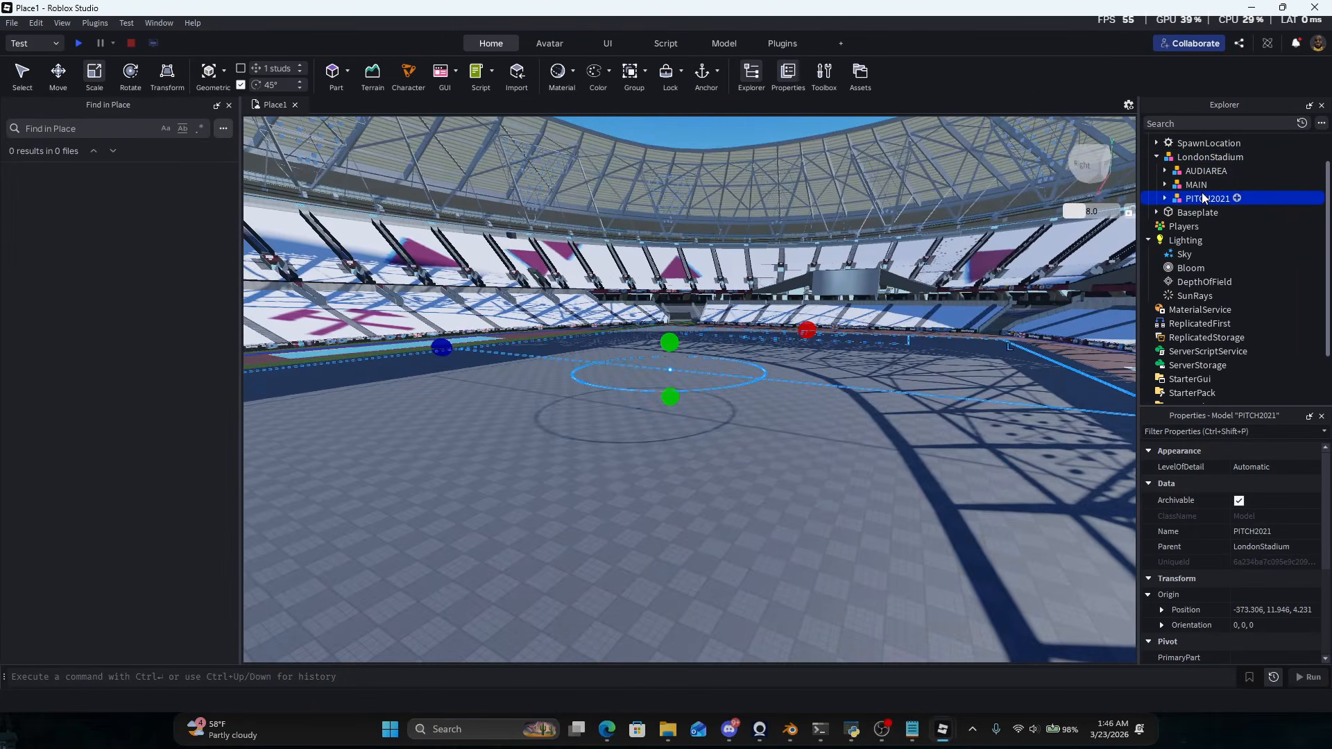
pyautogui.scroll(-3, 1201, 193)
# Ungroup AUDIAREA and MAIN, including their nested groups, into individual mesh parts inside LondonStadium.
pyautogui.click(826, 421)
pyautogui.moveTo(826, 422); pyautogui.dragTo(826, 422, button='right')
pyautogui.click(1187, 210)
pyautogui.keyDown('shift'); pyautogui.click(1182, 224); pyautogui.keyUp('shift')
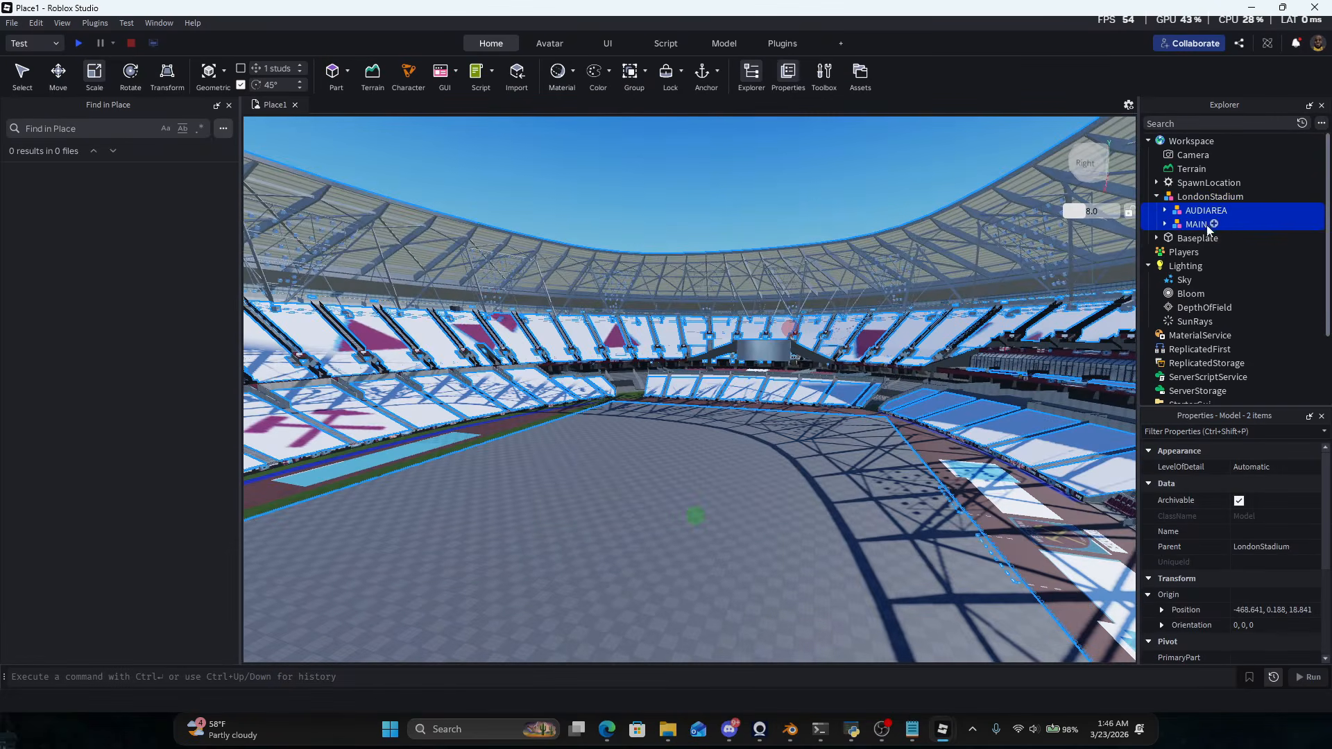
pyautogui.hotkey('ctrl', 'u')
pyautogui.hotkey('ctrl', 'u')
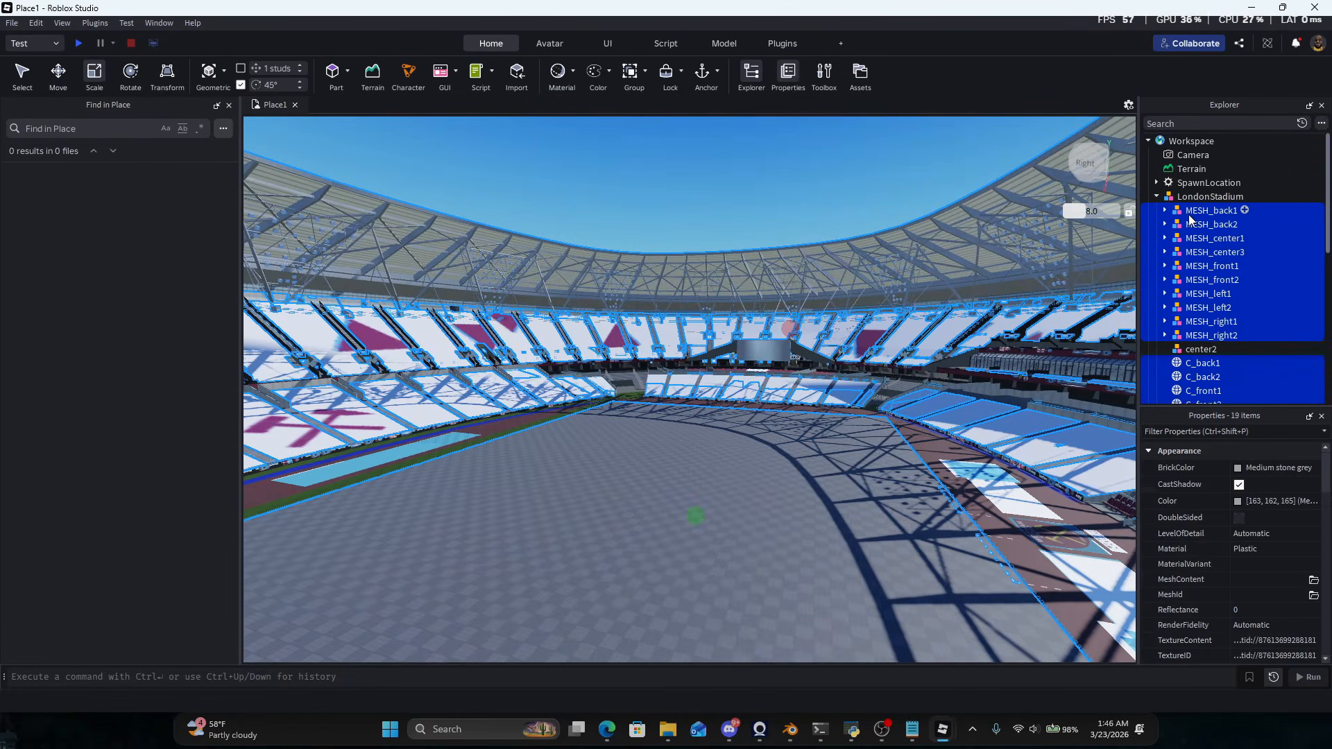
pyautogui.hotkey('ctrl', 'u')
pyautogui.scroll(10, 1186, 228)
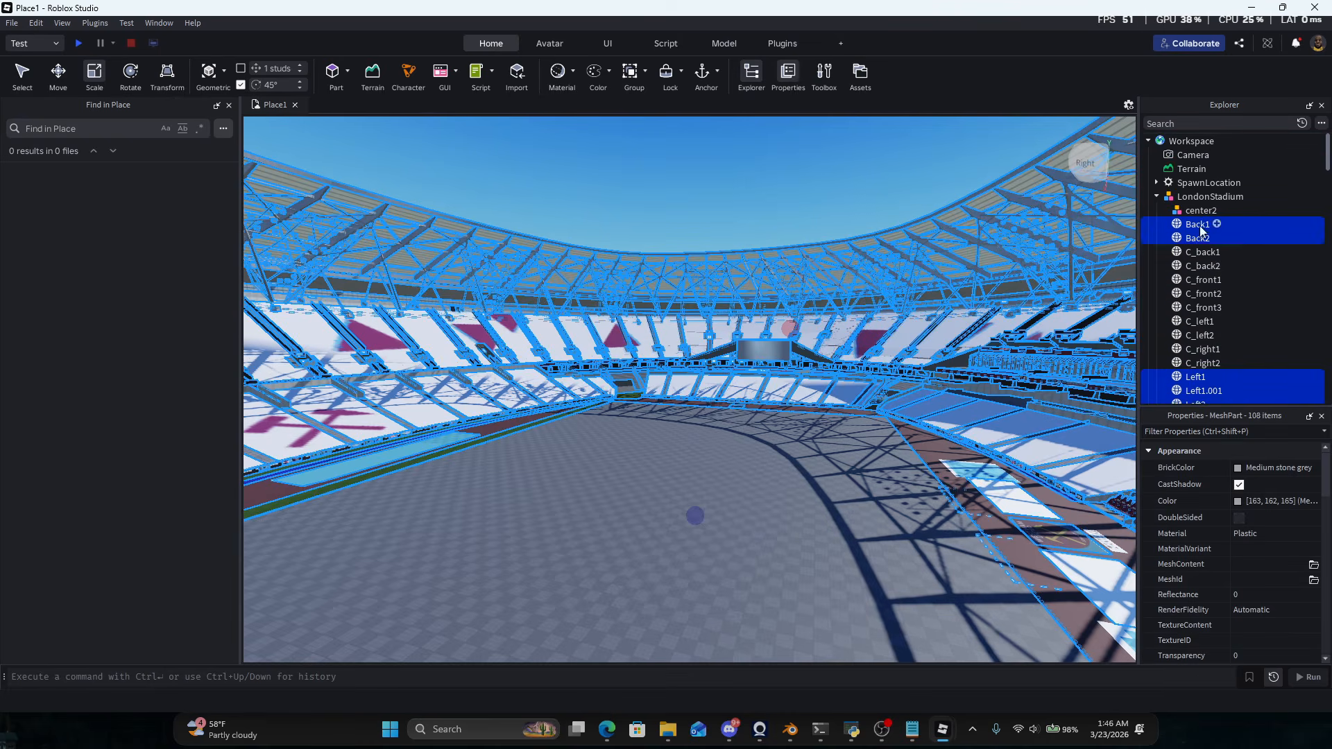
# Delete the leftover center2 model, and select and anchor all LondonStadium mesh parts from Back1 to center3_4.
pyautogui.click(1199, 222)
pyautogui.click(1208, 211)
pyautogui.scroll(-15, 1238, 215)
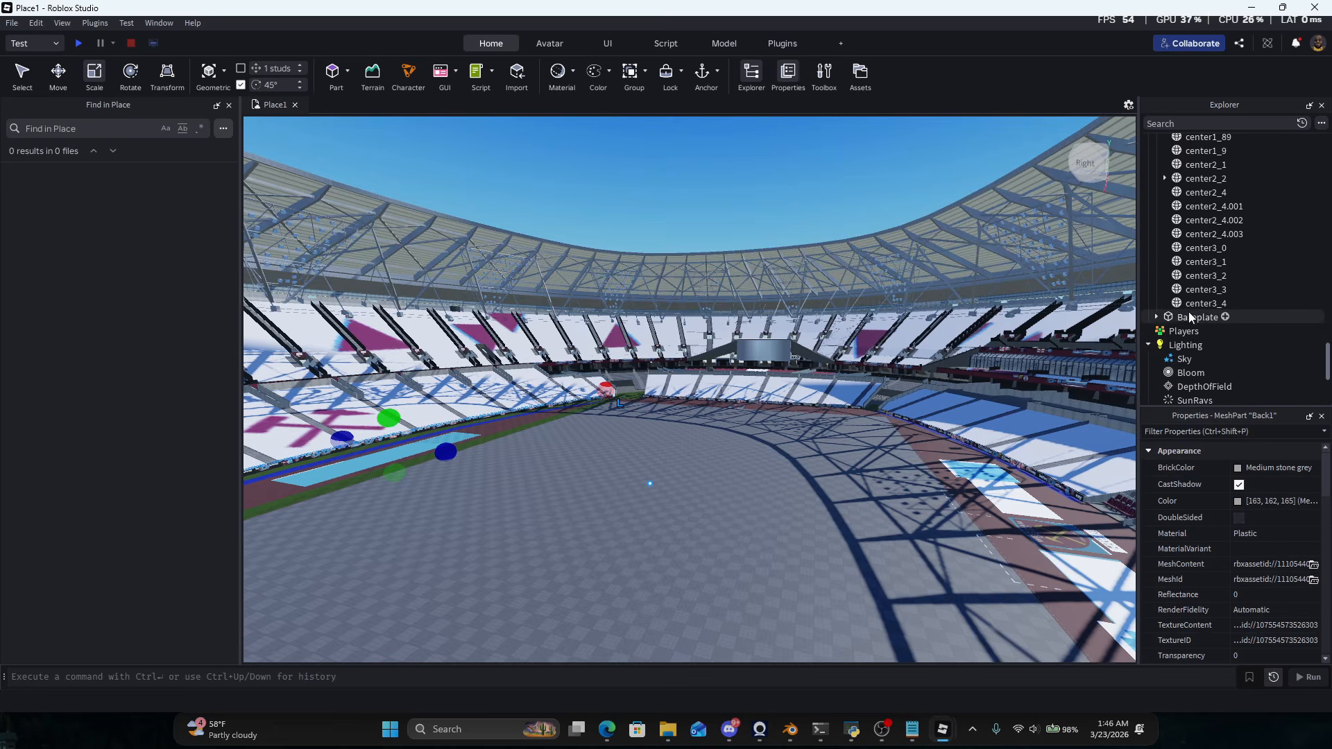
pyautogui.keyDown('shift'); pyautogui.click(1190, 307); pyautogui.keyUp('shift')
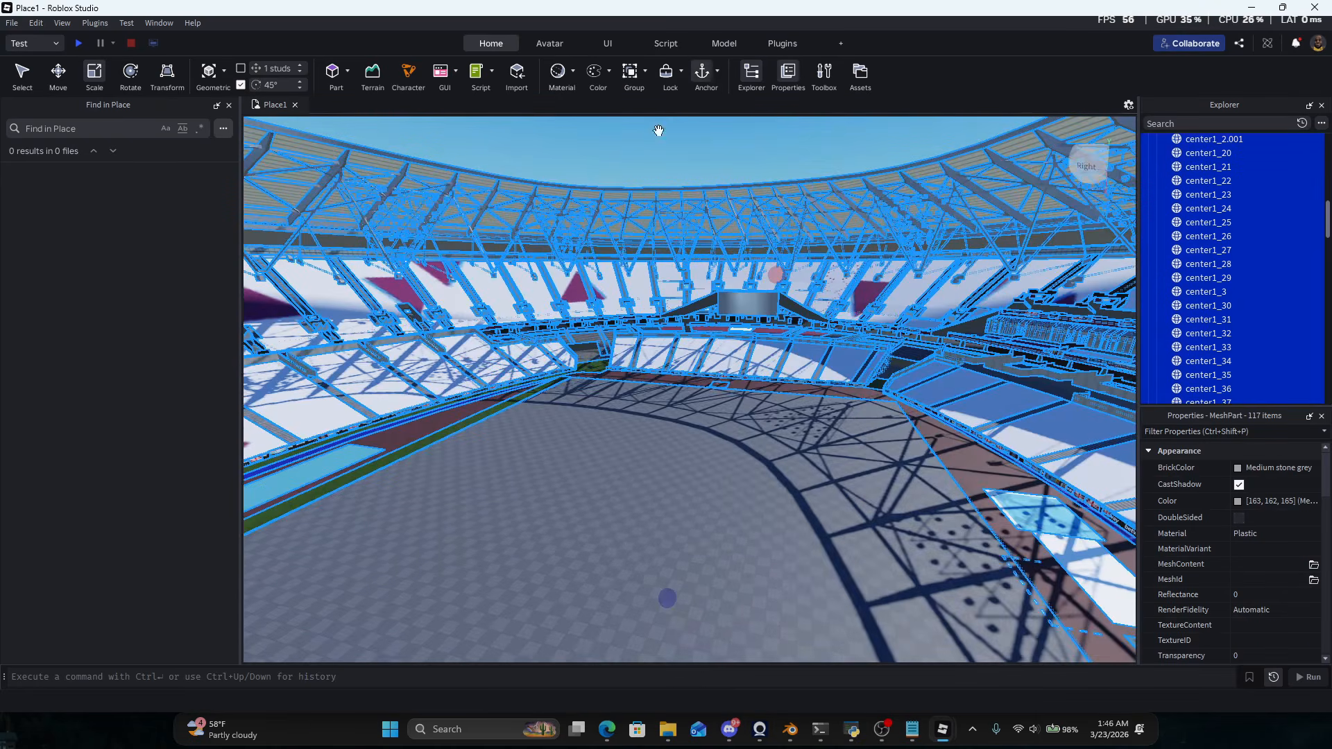
# Enable DoubleSided on all selected stadium mesh parts.
pyautogui.moveTo(721, 278); pyautogui.dragTo(555, 280, button='right')
pyautogui.press('w')
pyautogui.moveTo(1029, 486); pyautogui.dragTo(967, 493, button='right')
pyautogui.click(1240, 519)
# Deselect the mesh parts and examine the stadium's roof, stands and outer shell from inside and outside.
pyautogui.press('w')
pyautogui.press('w')
pyautogui.press('w')
pyautogui.press('s')
pyautogui.press('s')
pyautogui.press('w')
pyautogui.press('s')
pyautogui.click(967, 492)
pyautogui.moveTo(804, 288); pyautogui.dragTo(804, 298, button='right')
pyautogui.press('s')
pyautogui.click(860, 245)
pyautogui.press('s')
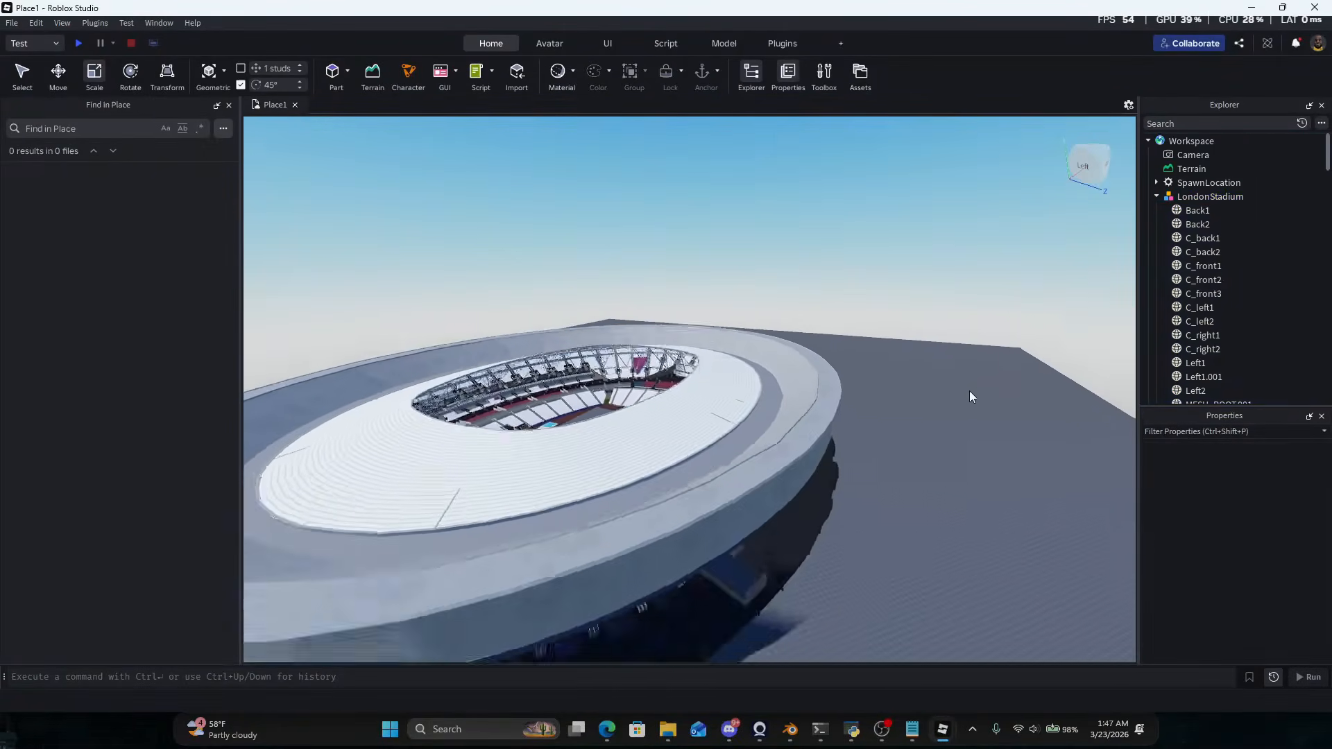
pyautogui.press('w')
pyautogui.moveTo(972, 568); pyautogui.dragTo(889, 534, button='right')
pyautogui.press('s')
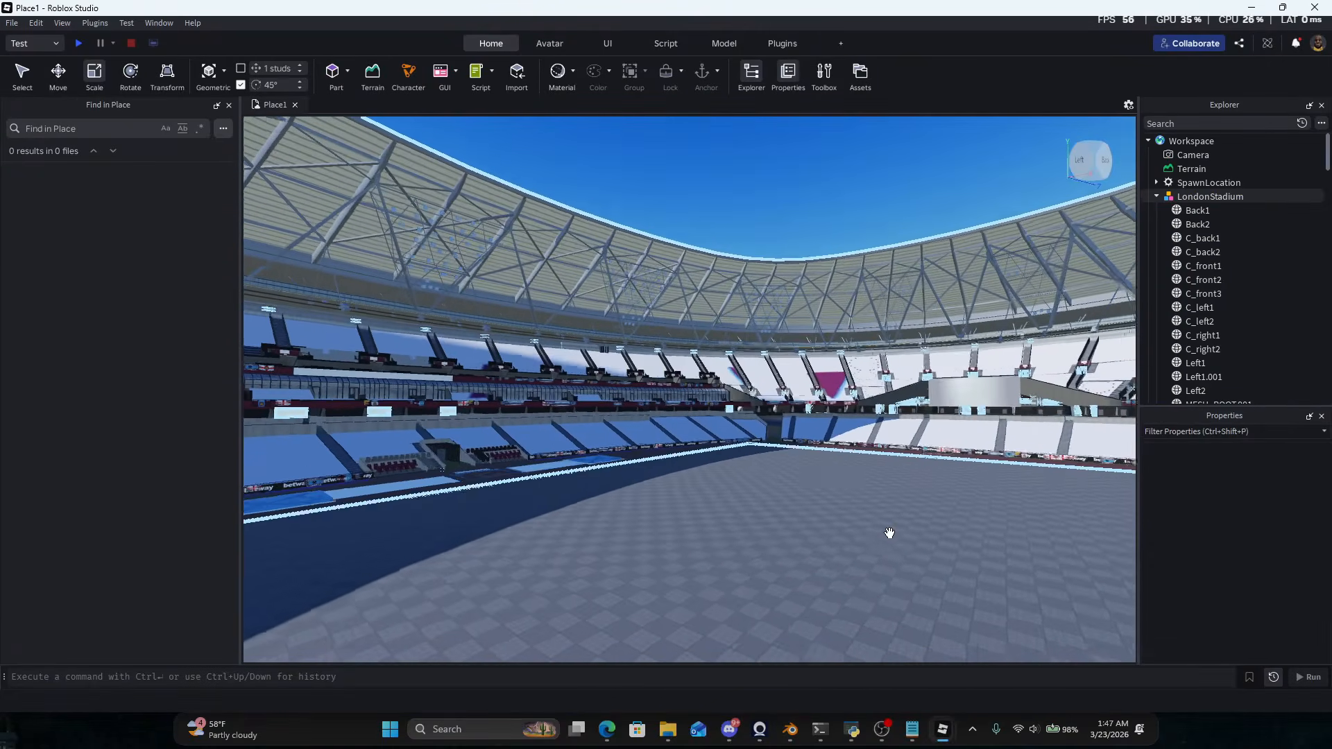